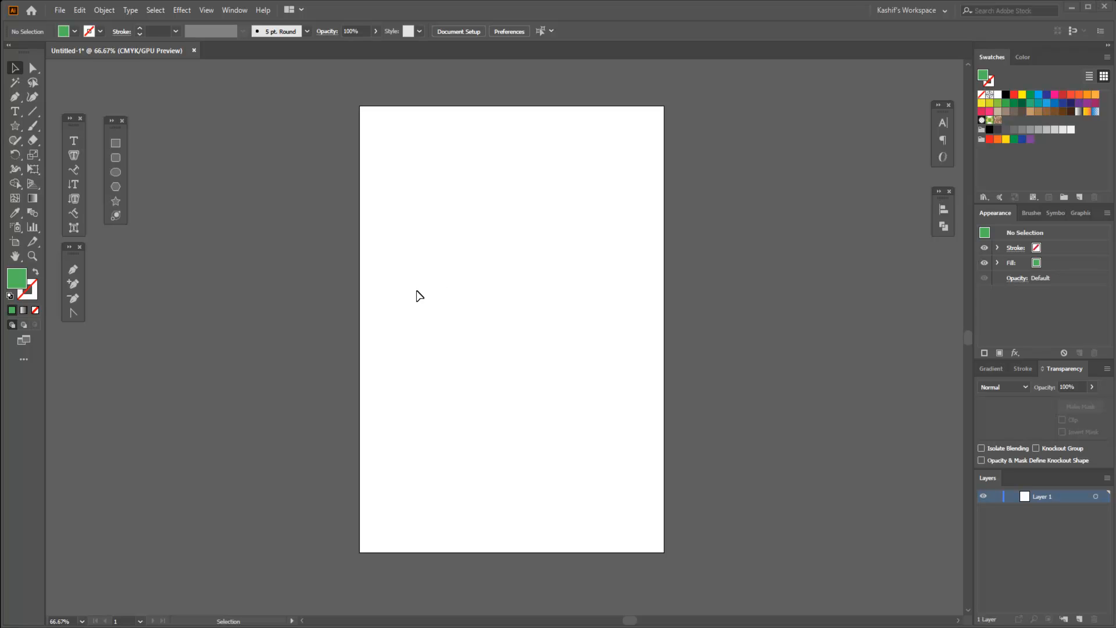
Draw an upright green five-pointed star about 110 pt wide near the artboard's left edge.
{"action": "left_click", "coordinate": [115, 202]}
{"action": "scroll", "coordinate": [389, 237], "scroll_direction": "up", "scroll_amount": 2}
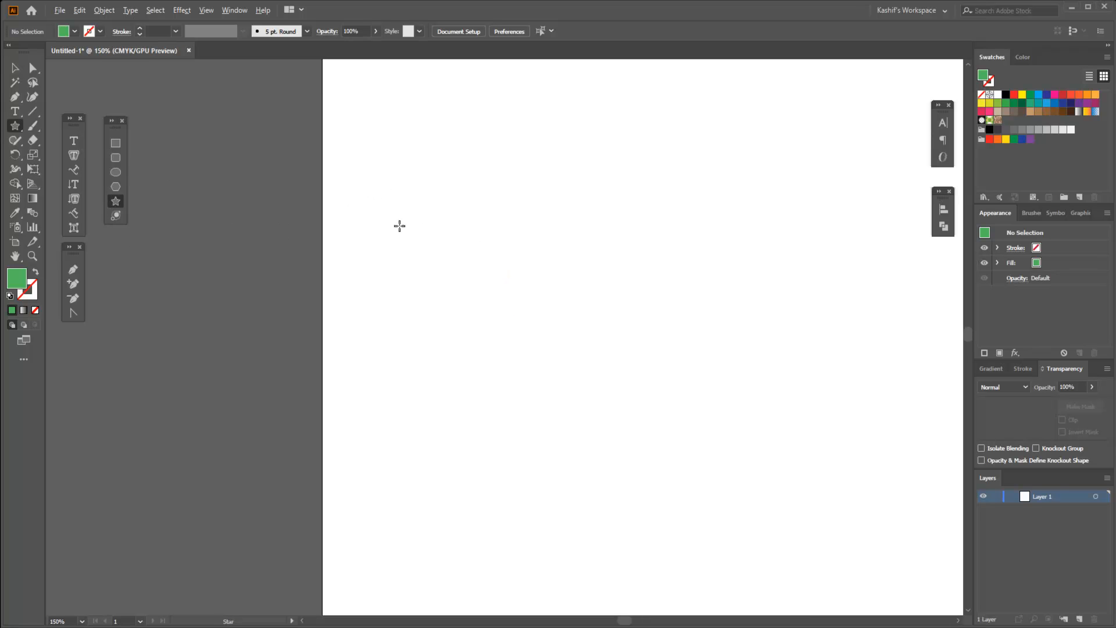
{"action": "left_click_drag", "start_coordinate": [706, 305], "coordinate": [561, 303]}
{"action": "scroll", "coordinate": [561, 303], "scroll_direction": "down", "scroll_amount": 1}
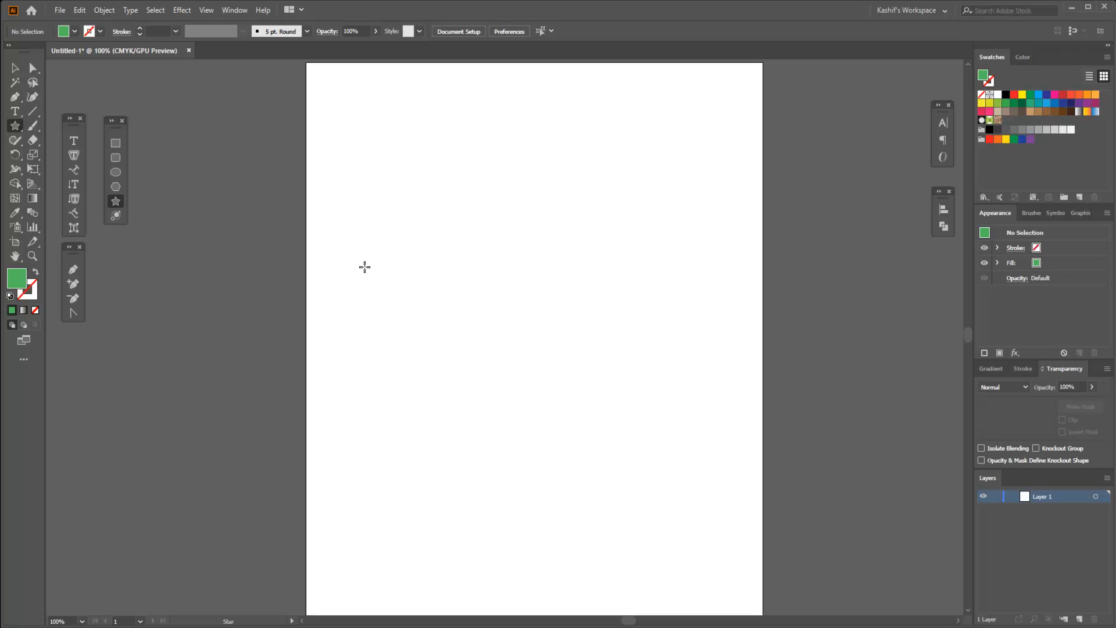
{"action": "scroll", "coordinate": [349, 243], "scroll_direction": "up", "scroll_amount": 1}
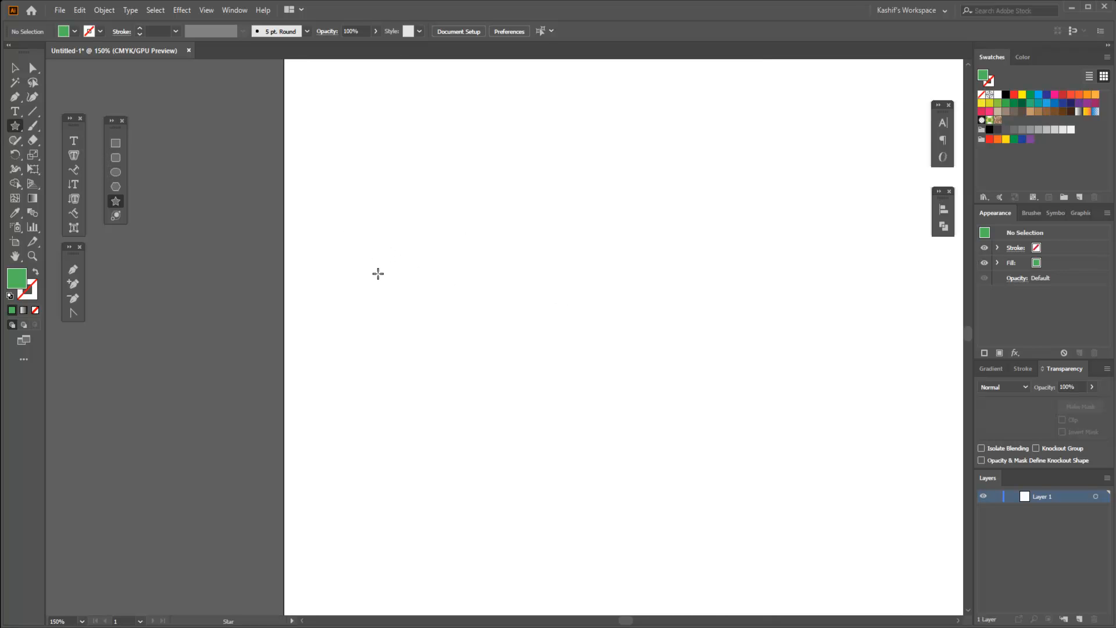
{"action": "left_click_drag", "start_coordinate": [387, 276], "coordinate": [410, 336]}
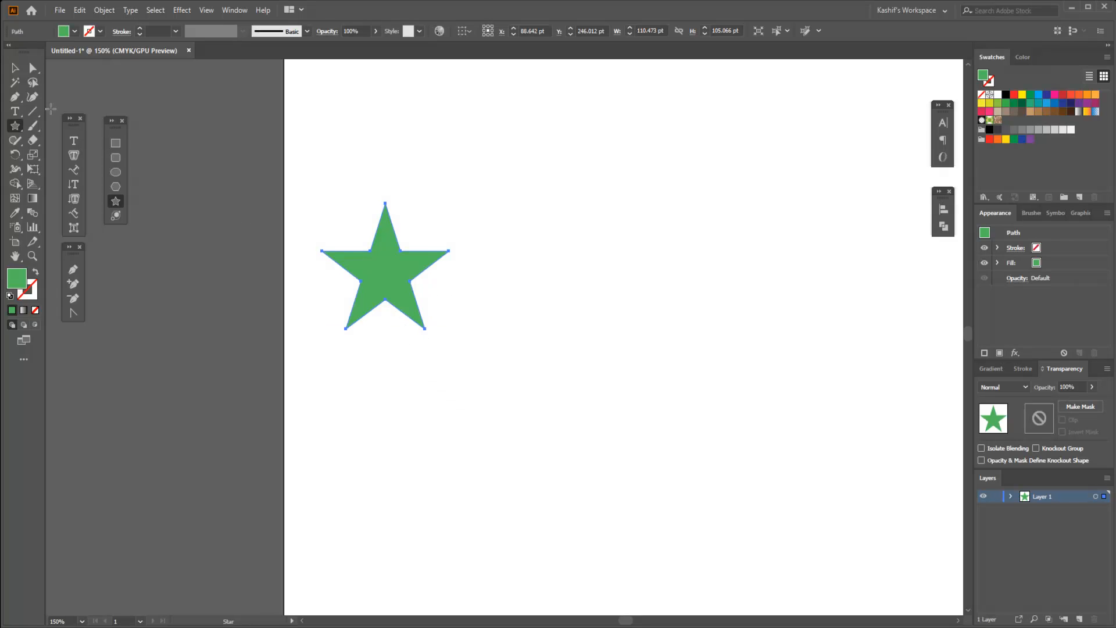
Give the star a black 1 pt stroke.
{"action": "left_click", "coordinate": [15, 68]}
{"action": "left_click", "coordinate": [448, 286]}
{"action": "left_click_drag", "start_coordinate": [478, 202], "coordinate": [332, 340]}
{"action": "left_click_drag", "start_coordinate": [294, 175], "coordinate": [539, 441]}
{"action": "left_click", "coordinate": [539, 441]}
{"action": "left_click", "coordinate": [378, 265]}
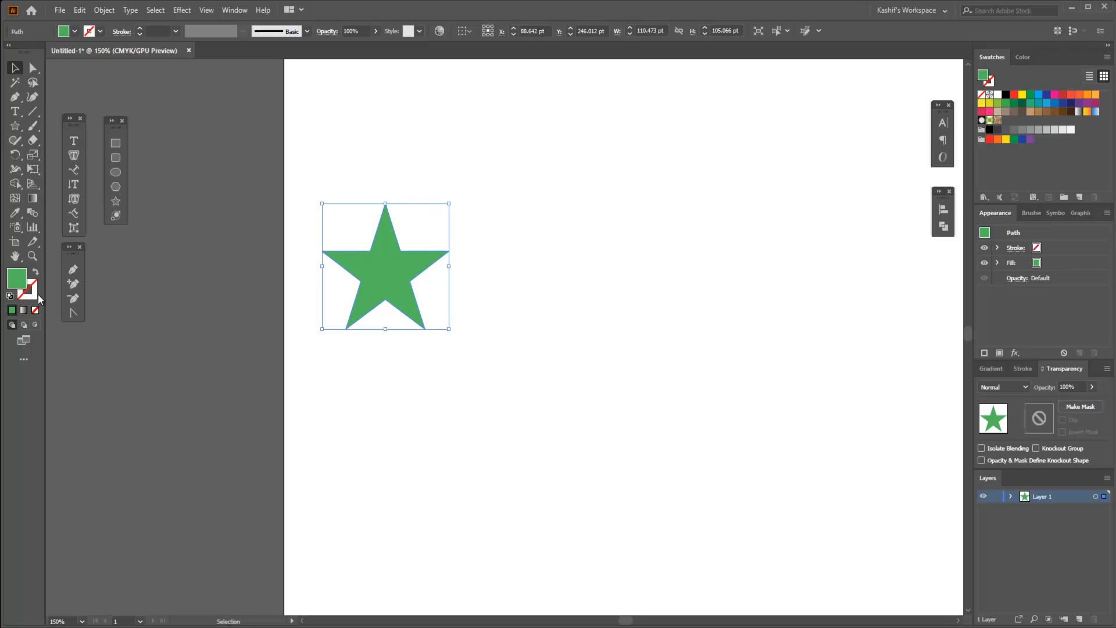
{"action": "left_click", "coordinate": [36, 296]}
{"action": "left_click", "coordinate": [988, 138]}
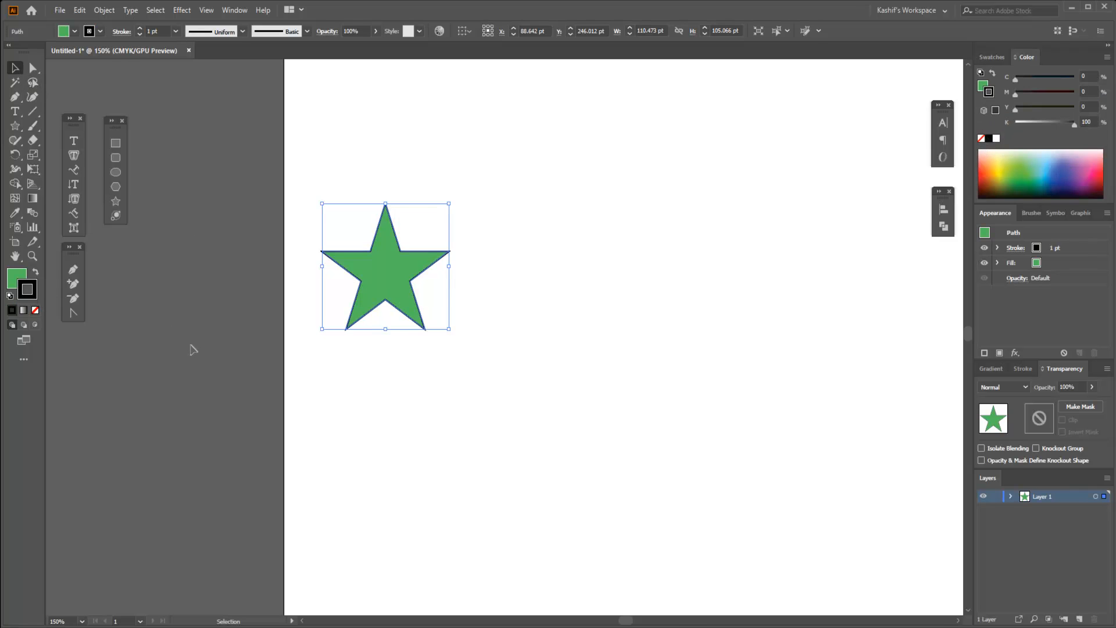
{"action": "left_click", "coordinate": [541, 333]}
{"action": "left_click", "coordinate": [416, 279]}
{"action": "left_click", "coordinate": [700, 311]}
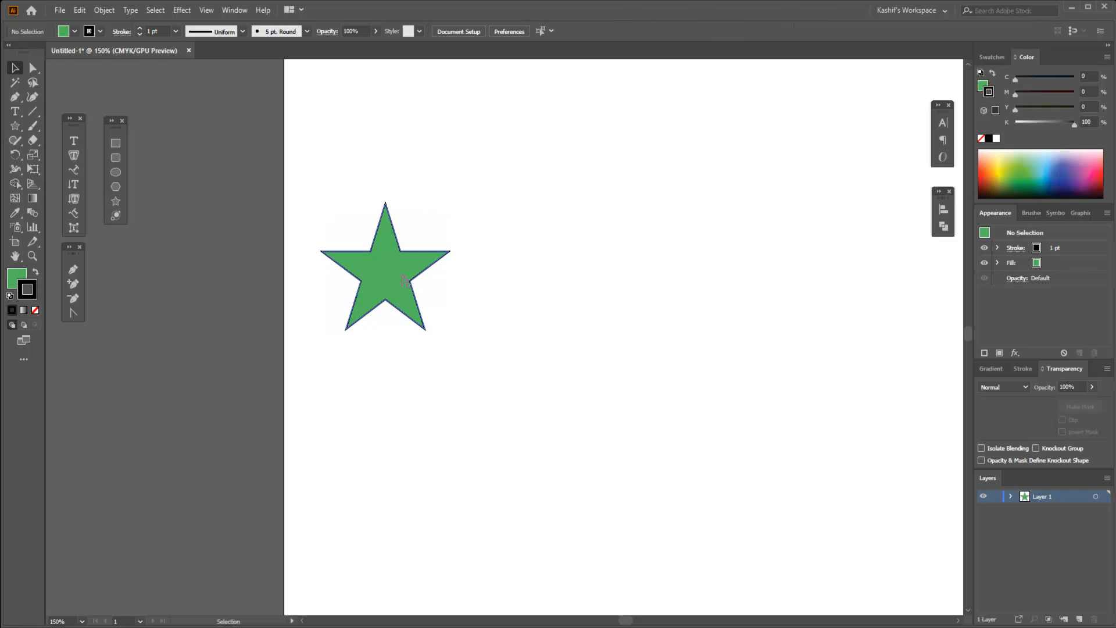
{"action": "left_click_drag", "start_coordinate": [527, 215], "coordinate": [309, 339]}
{"action": "left_click", "coordinate": [511, 379]}
{"action": "left_click", "coordinate": [417, 297]}
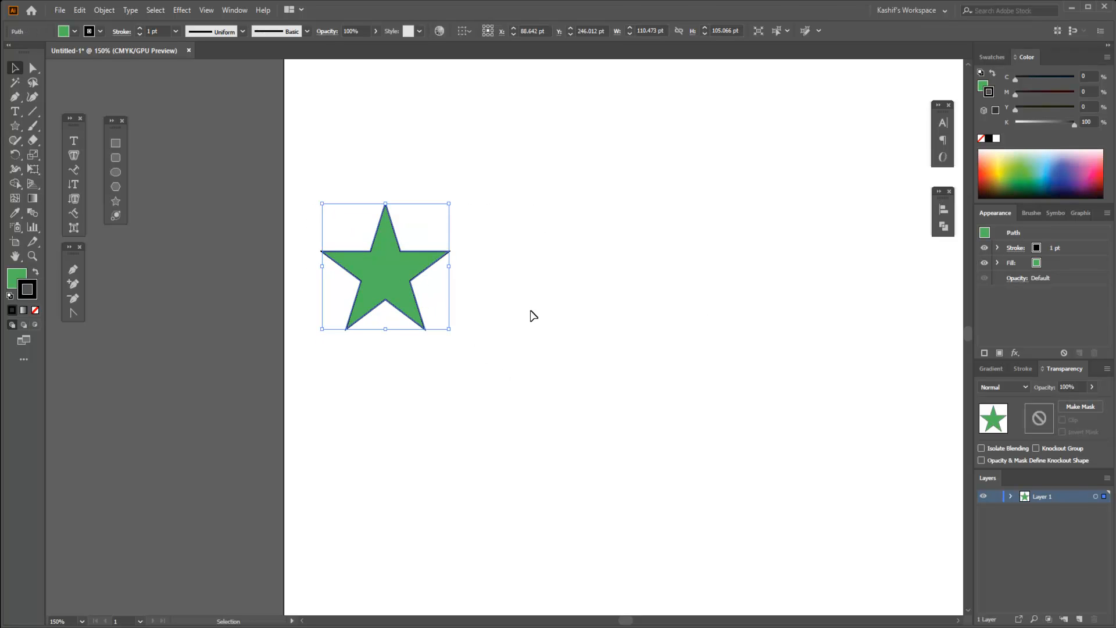
{"action": "left_click_drag", "start_coordinate": [520, 182], "coordinate": [279, 399]}
{"action": "left_click", "coordinate": [599, 471]}
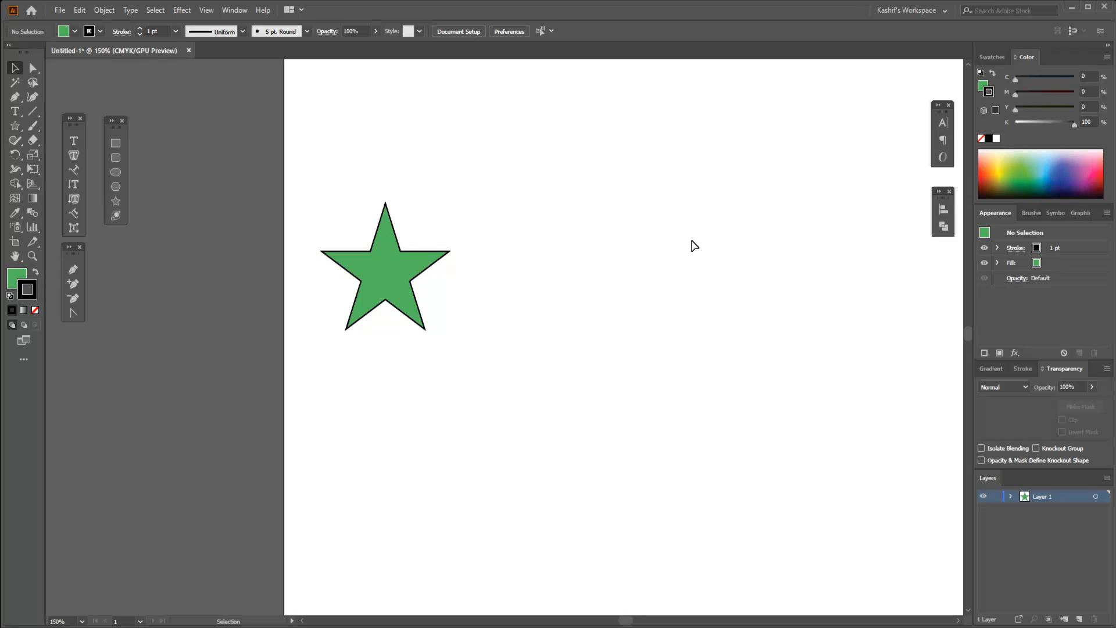
Duplicate the star horizontally, placing the copy about 131 pt to the right of the original.
{"action": "scroll", "coordinate": [638, 254], "scroll_direction": "right", "scroll_amount": 3}
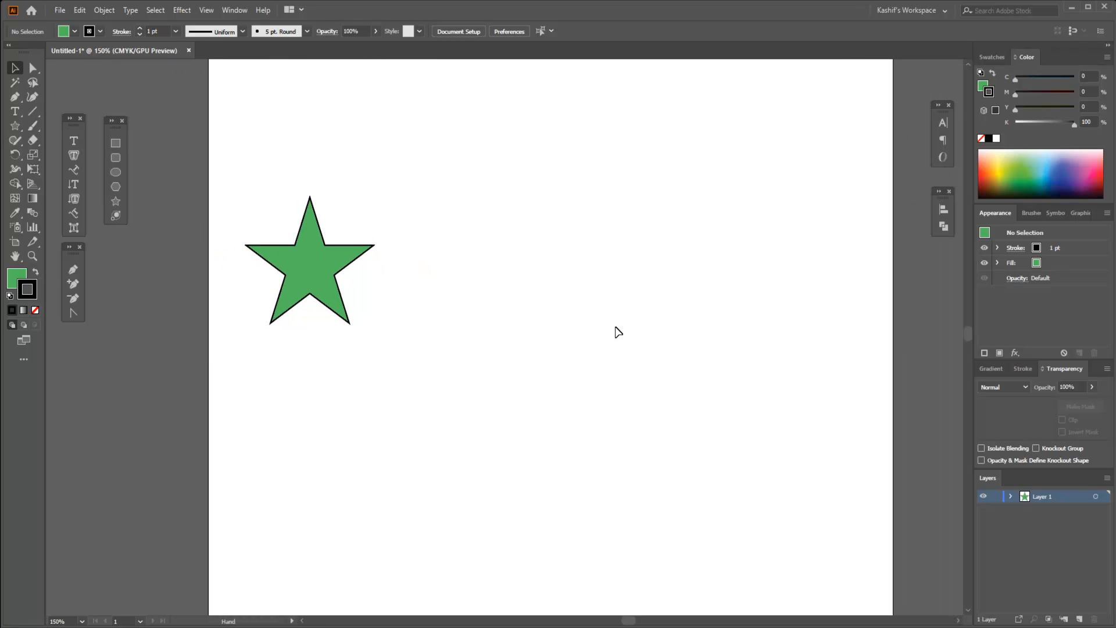
{"action": "left_click_drag", "start_coordinate": [314, 358], "coordinate": [264, 389]}
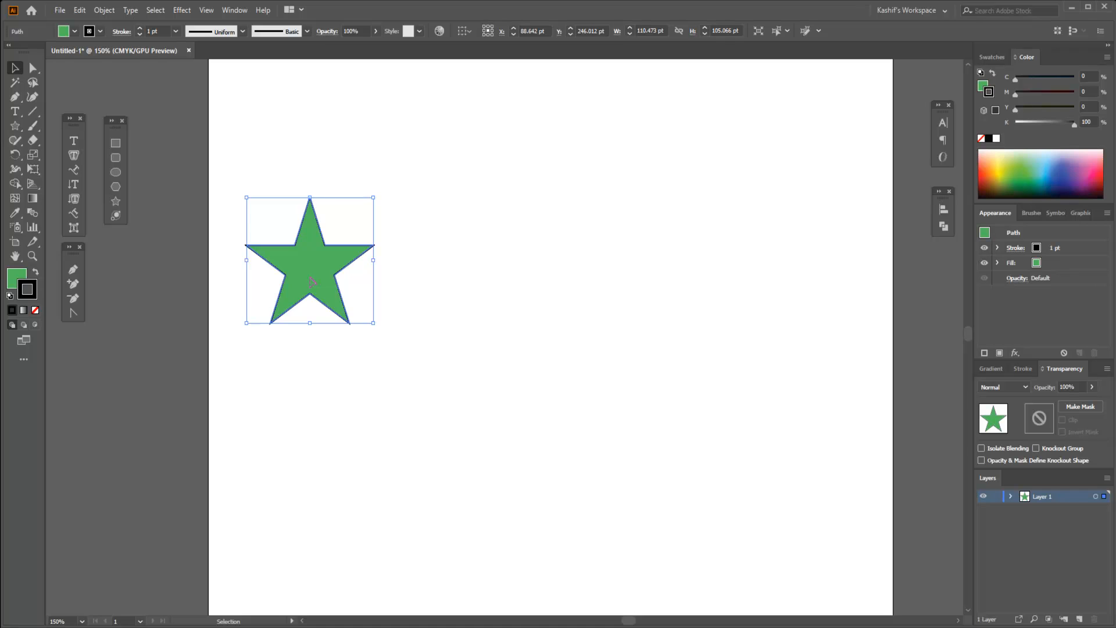
{"action": "left_click_drag", "start_coordinate": [320, 283], "coordinate": [464, 283]}
{"action": "left_click", "coordinate": [483, 363]}
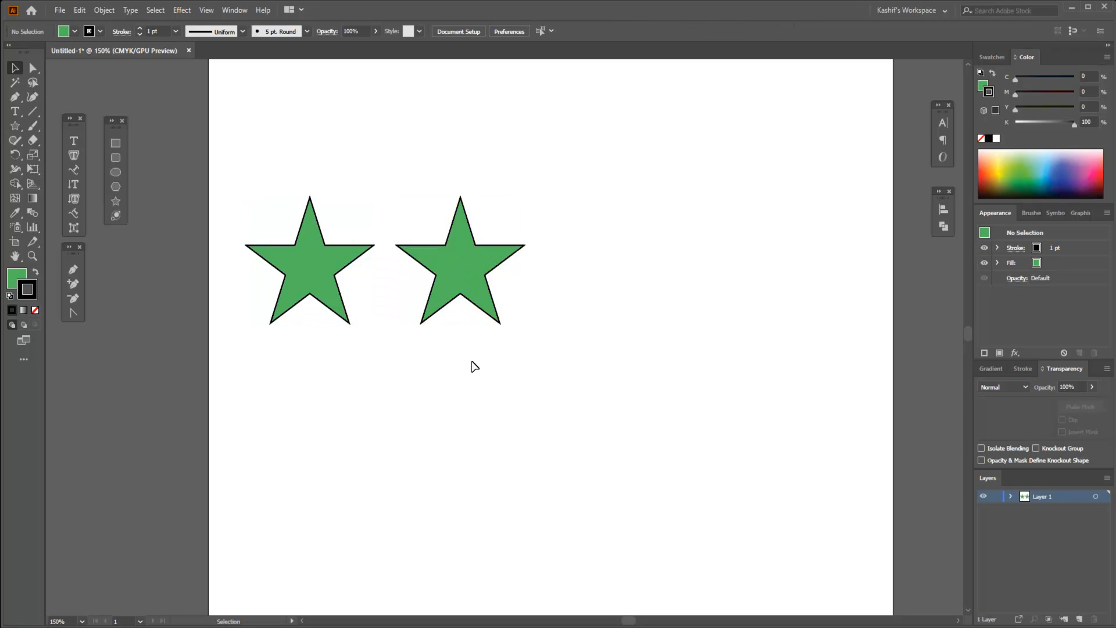
Rotate the copied star so that it tilts, leaving the original star upright, and select both stars.
{"action": "left_click_drag", "start_coordinate": [254, 197], "coordinate": [536, 408]}
{"action": "left_click", "coordinate": [537, 409]}
{"action": "left_click_drag", "start_coordinate": [583, 200], "coordinate": [284, 323]}
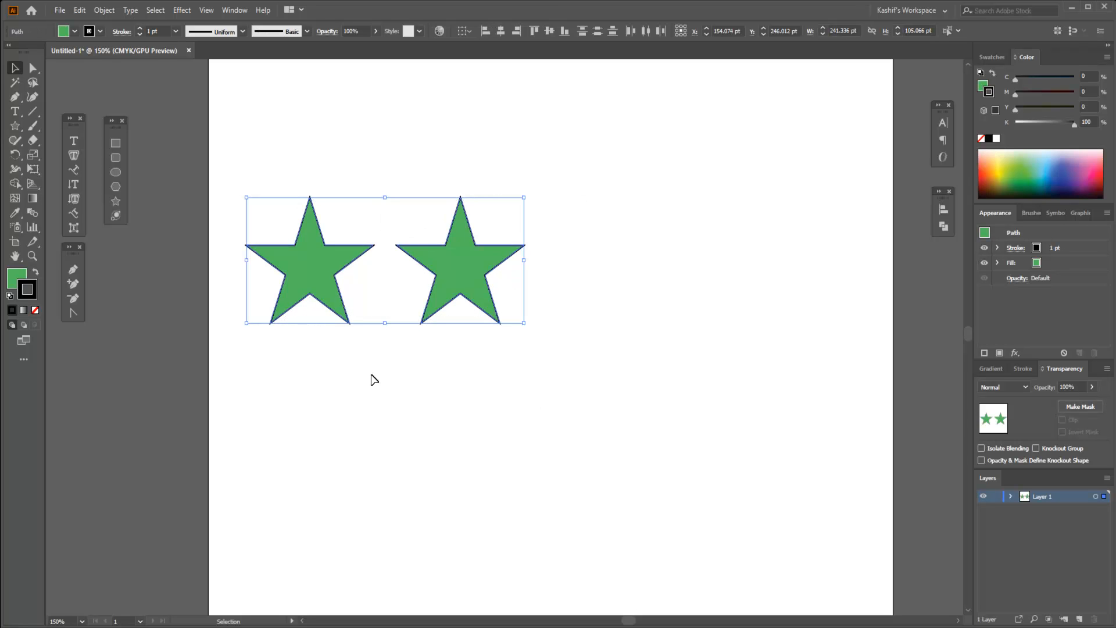
{"action": "left_click_drag", "start_coordinate": [269, 183], "coordinate": [527, 315]}
{"action": "left_click", "coordinate": [391, 282]}
{"action": "left_click_drag", "start_coordinate": [589, 160], "coordinate": [459, 361]}
{"action": "left_click_drag", "start_coordinate": [561, 155], "coordinate": [357, 306]}
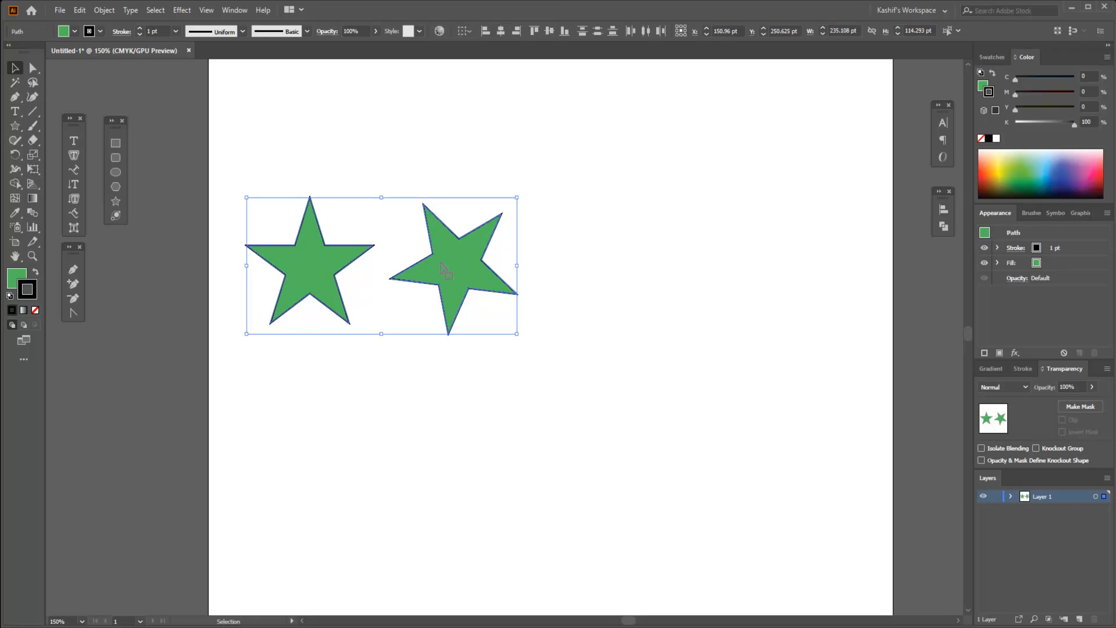
Duplicate the upright and the tilted star together, placing the copied pair directly below the originals.
{"action": "left_click", "coordinate": [546, 180]}
{"action": "left_click_drag", "start_coordinate": [545, 181], "coordinate": [262, 314]}
{"action": "left_click", "coordinate": [275, 219]}
{"action": "left_click_drag", "start_coordinate": [275, 219], "coordinate": [508, 306]}
{"action": "left_click_drag", "start_coordinate": [455, 264], "coordinate": [454, 387]}
{"action": "left_click", "coordinate": [574, 352]}
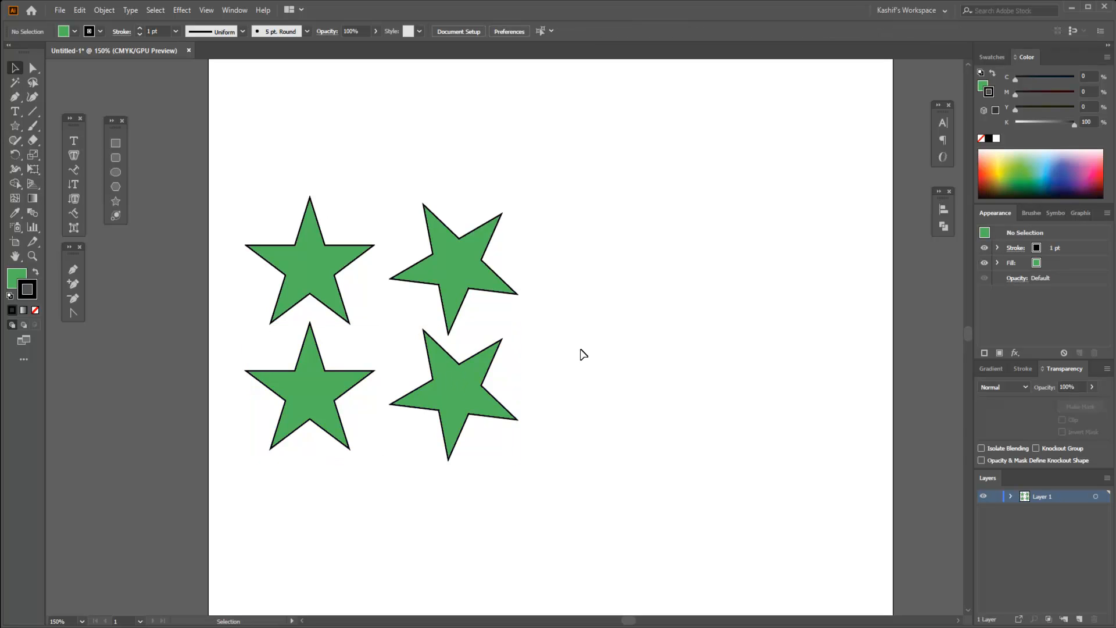
Undo the duplications and the rotation back to the single original star, and select that star.
{"action": "key", "text": "ctrl+z"}
{"action": "key", "text": "ctrl+z"}
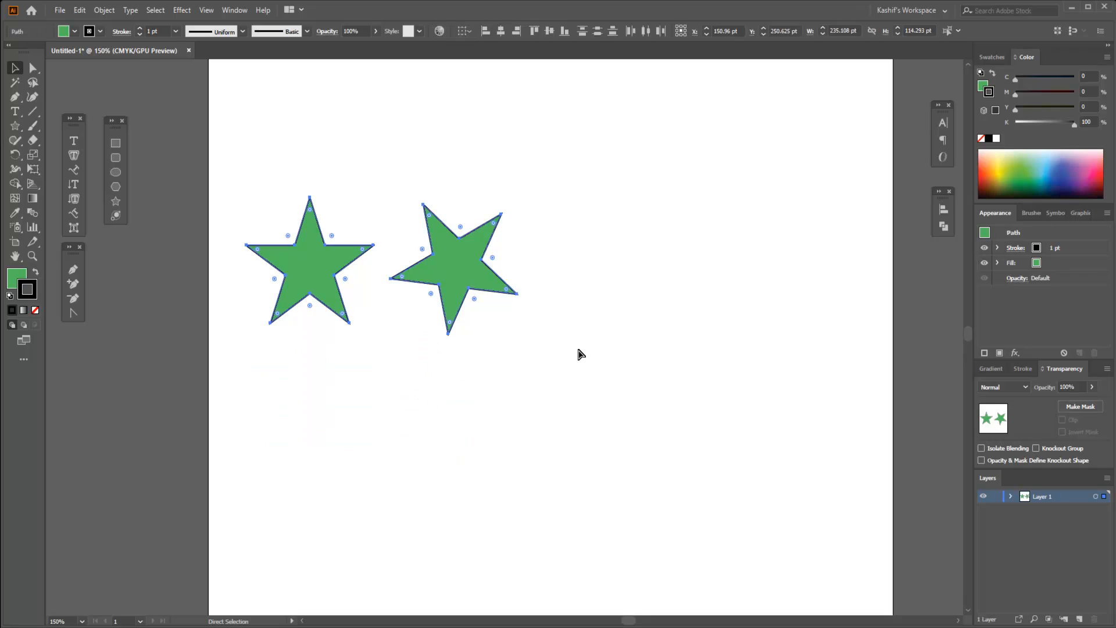
{"action": "key", "text": "ctrl+z"}
{"action": "left_click", "coordinate": [578, 349]}
{"action": "left_click_drag", "start_coordinate": [474, 204], "coordinate": [312, 324]}
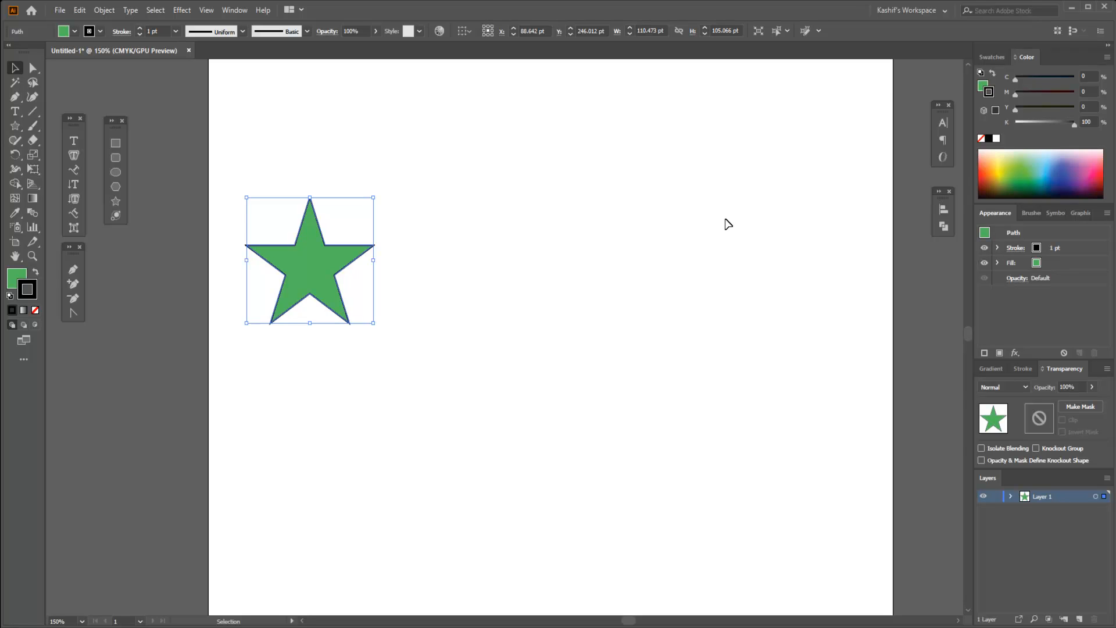
Duplicate the star horizontally, placing the copy about 117 pt to the right of the original.
{"action": "left_click", "coordinate": [529, 243]}
{"action": "left_click_drag", "start_coordinate": [436, 214], "coordinate": [269, 319]}
{"action": "left_click", "coordinate": [444, 376]}
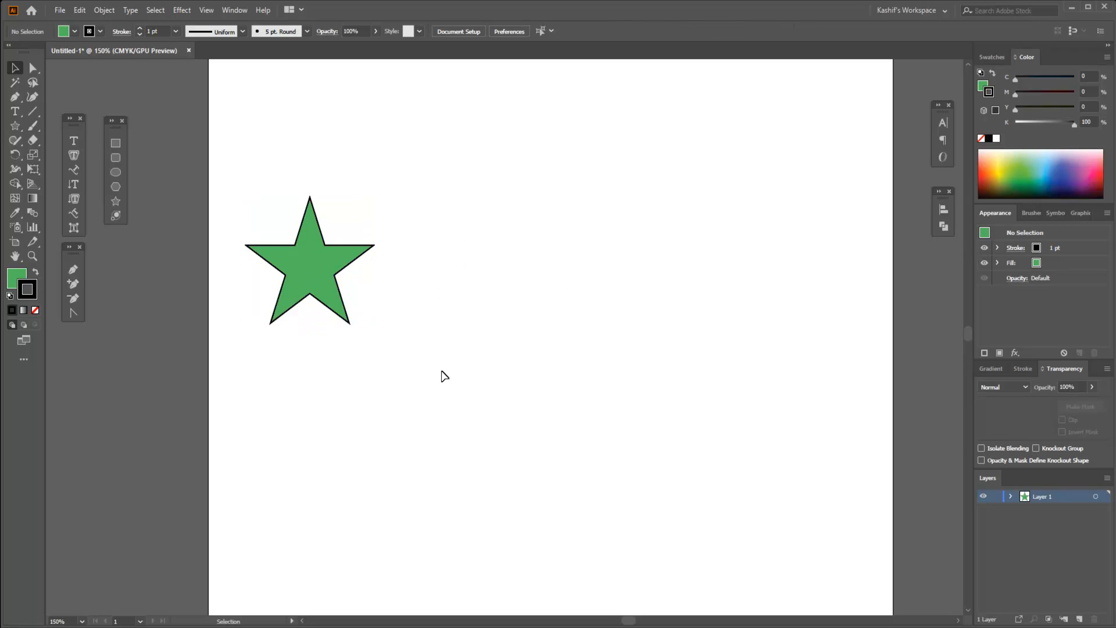
{"action": "left_click_drag", "start_coordinate": [419, 222], "coordinate": [288, 329]}
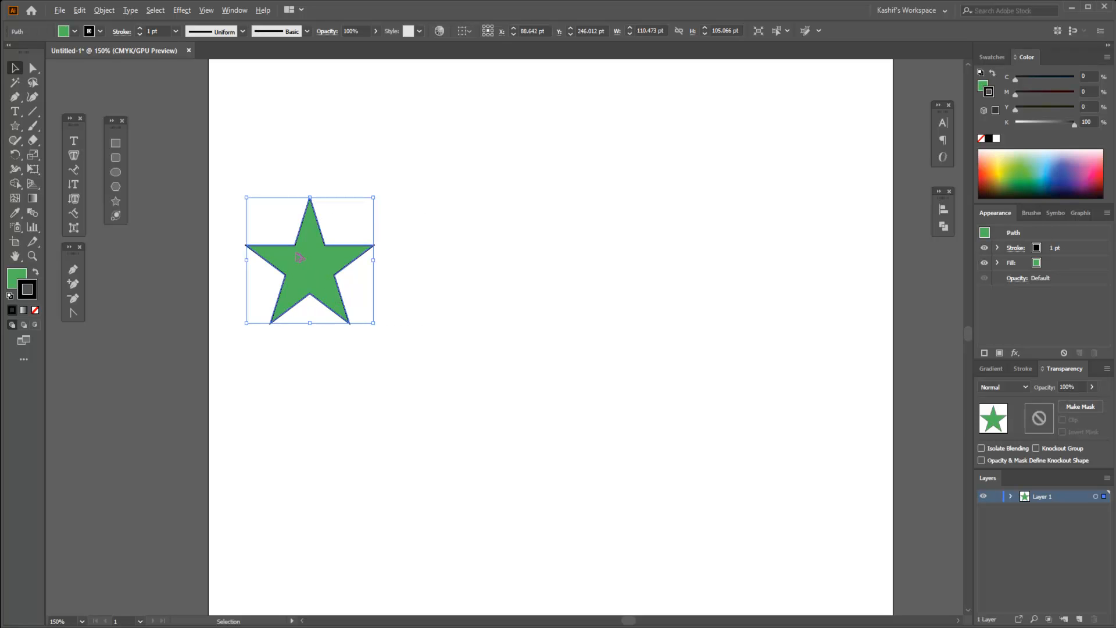
{"action": "left_click_drag", "start_coordinate": [301, 257], "coordinate": [408, 260]}
{"action": "left_click_drag", "start_coordinate": [425, 260], "coordinate": [433, 261]}
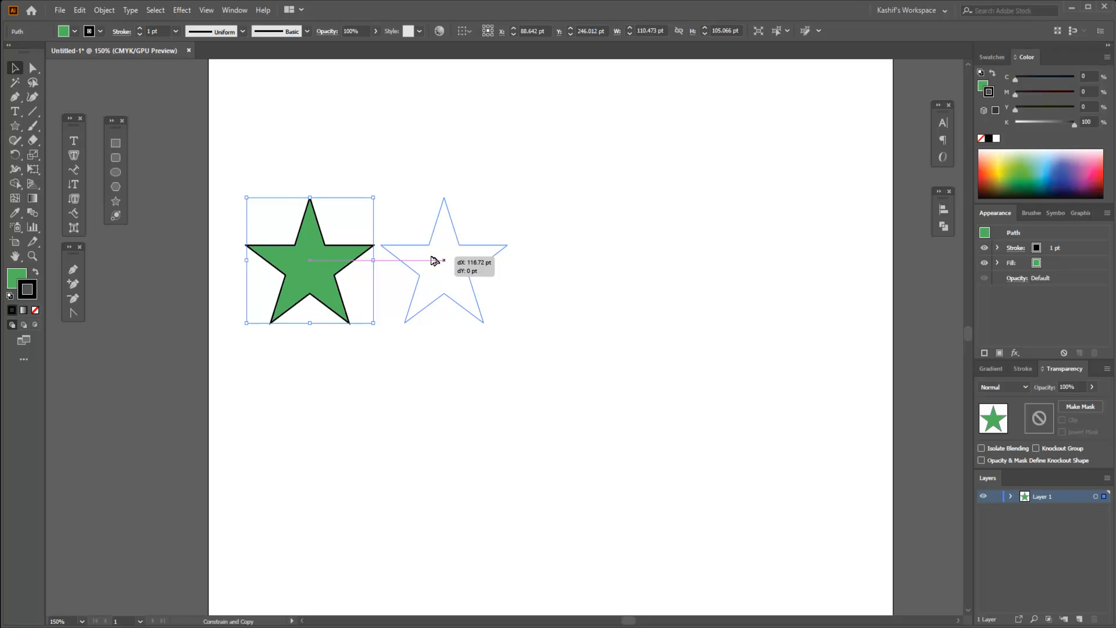
{"action": "left_click_drag", "start_coordinate": [433, 261], "coordinate": [435, 261]}
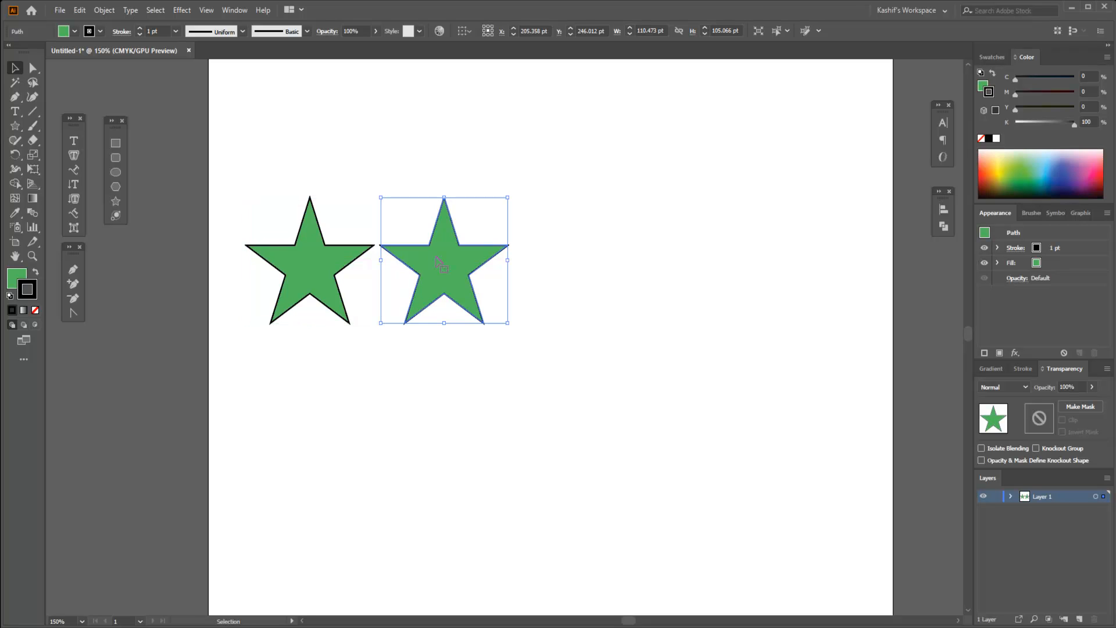
Repeat the last copy transformation three times from the second star to build an evenly spaced row of five stars.
{"action": "left_click", "coordinate": [510, 390]}
{"action": "left_click", "coordinate": [472, 302]}
{"action": "left_click", "coordinate": [543, 468]}
{"action": "left_click", "coordinate": [470, 300]}
{"action": "key", "text": "a"}
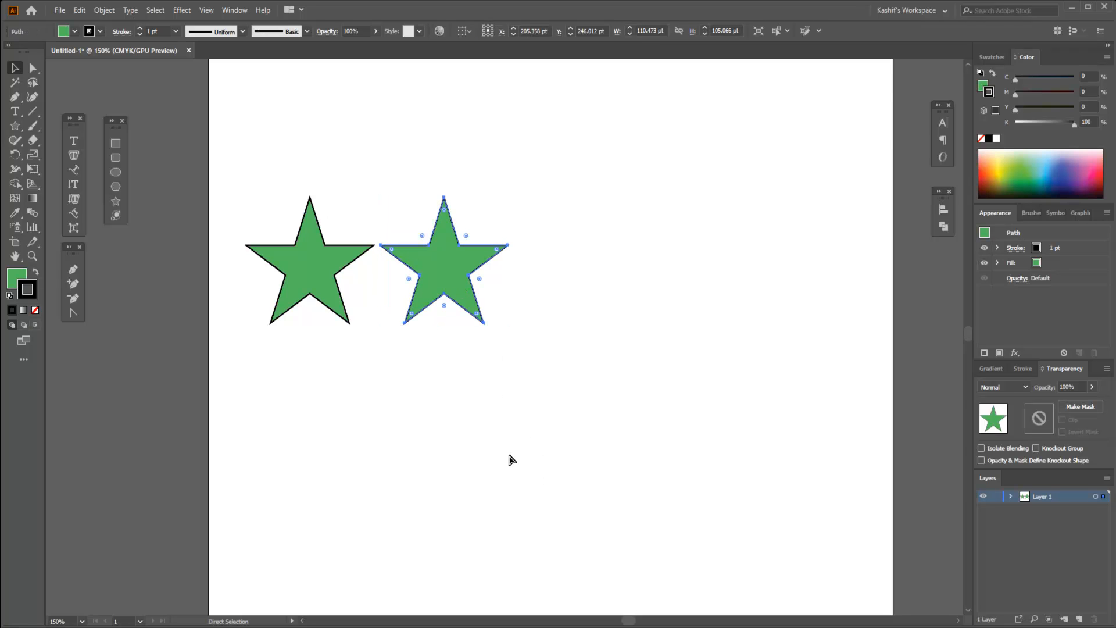
{"action": "key", "text": "ctrl+d"}
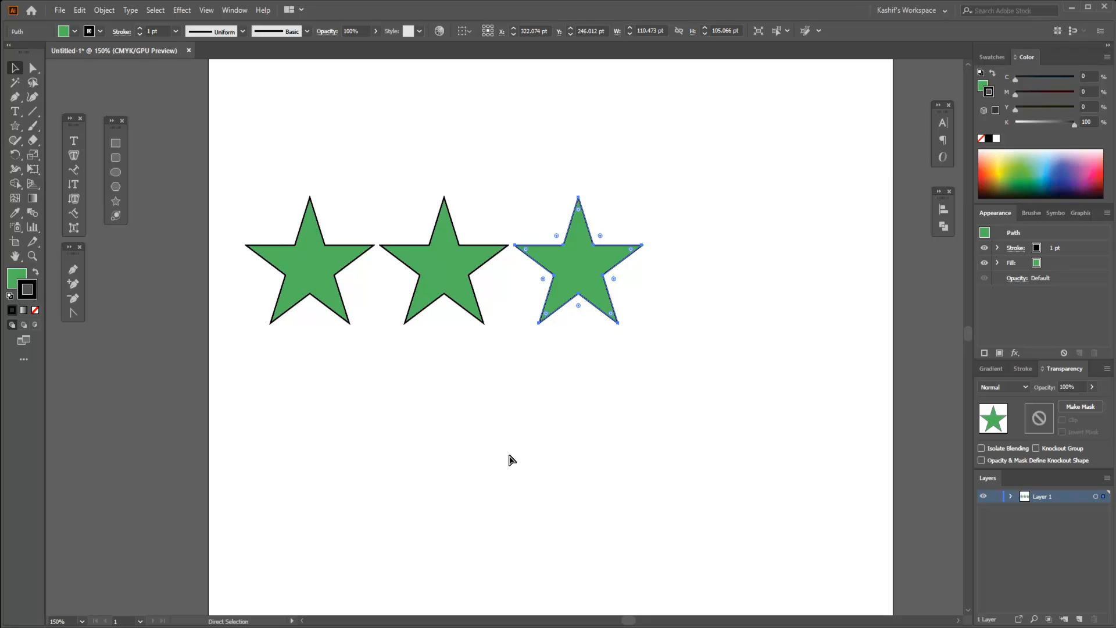
{"action": "key", "text": "ctrl+d"}
{"action": "key", "text": "ctrl+d"}
Move the whole row of five stars about 15 pt left so that it fits within the artboard.
{"action": "key", "text": "v"}
{"action": "left_click", "coordinate": [637, 458]}
{"action": "left_click_drag", "start_coordinate": [239, 162], "coordinate": [875, 360]}
{"action": "left_click_drag", "start_coordinate": [840, 294], "coordinate": [822, 295]}
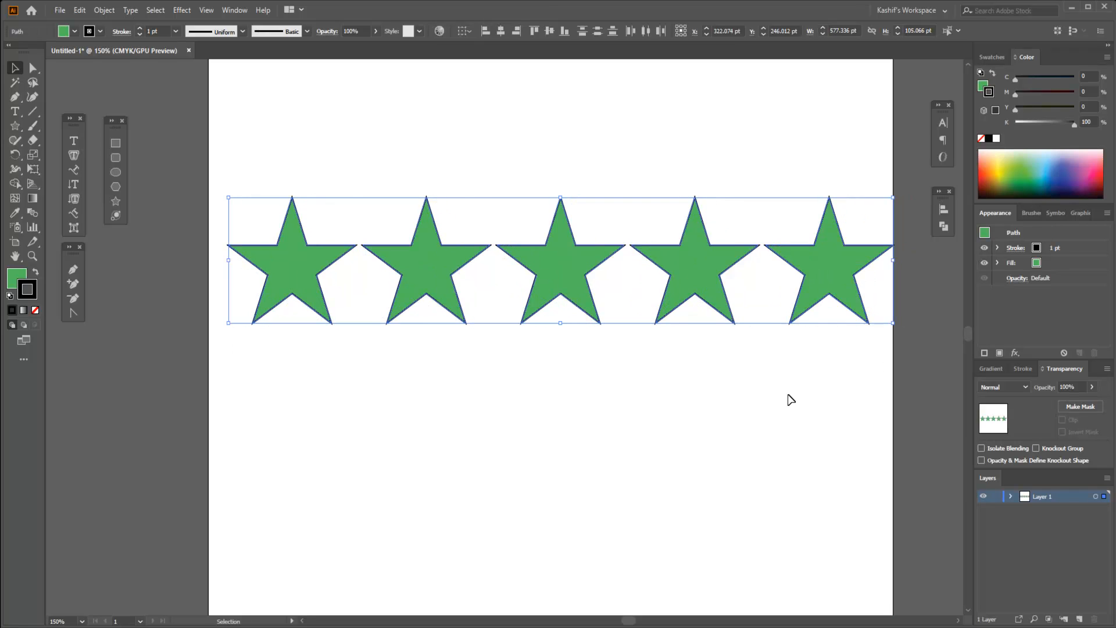
Select the four copied stars in the row and delete them, keeping only the leftmost star.
{"action": "left_click", "coordinate": [386, 333]}
{"action": "left_click_drag", "start_coordinate": [383, 201], "coordinate": [487, 379]}
{"action": "left_click_drag", "start_coordinate": [231, 174], "coordinate": [326, 322]}
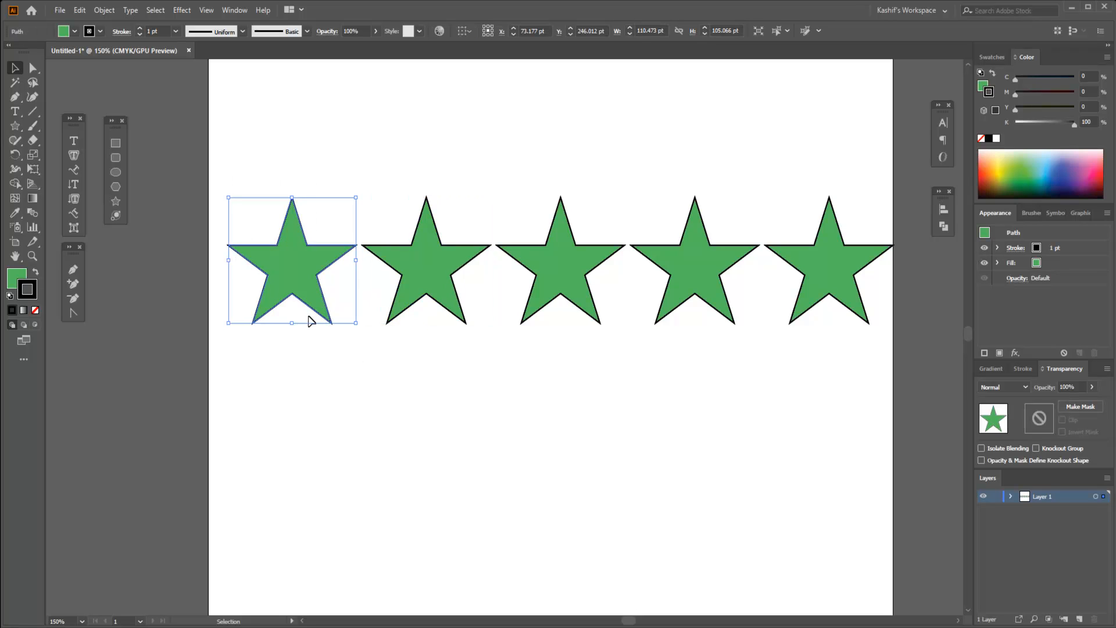
{"action": "left_click_drag", "start_coordinate": [507, 205], "coordinate": [641, 371]}
{"action": "left_click_drag", "start_coordinate": [548, 179], "coordinate": [846, 355]}
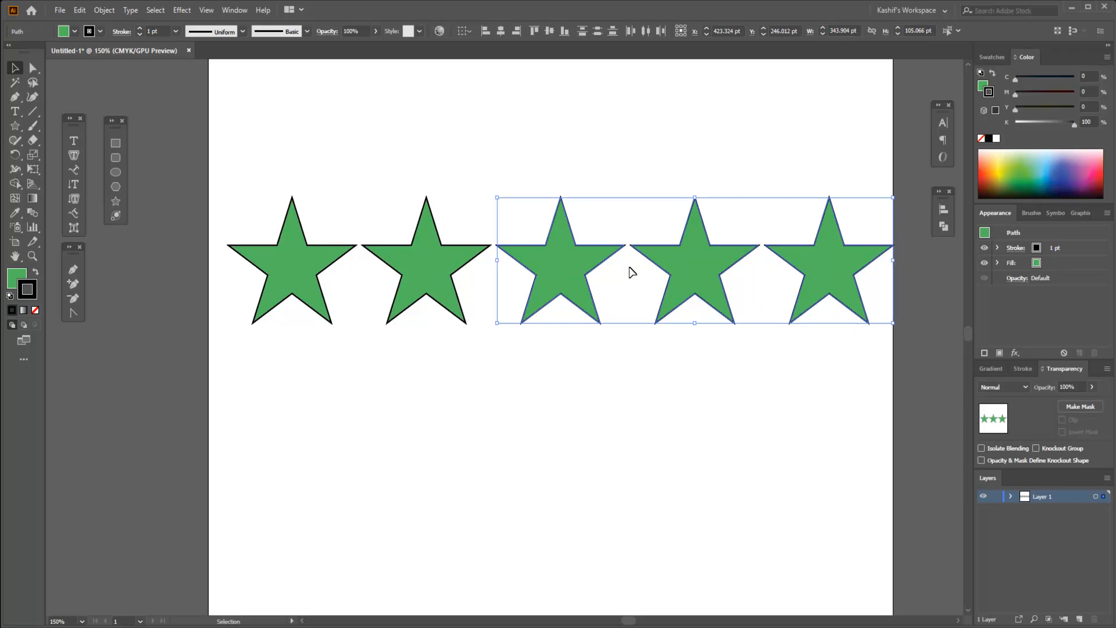
{"action": "left_click", "coordinate": [535, 164]}
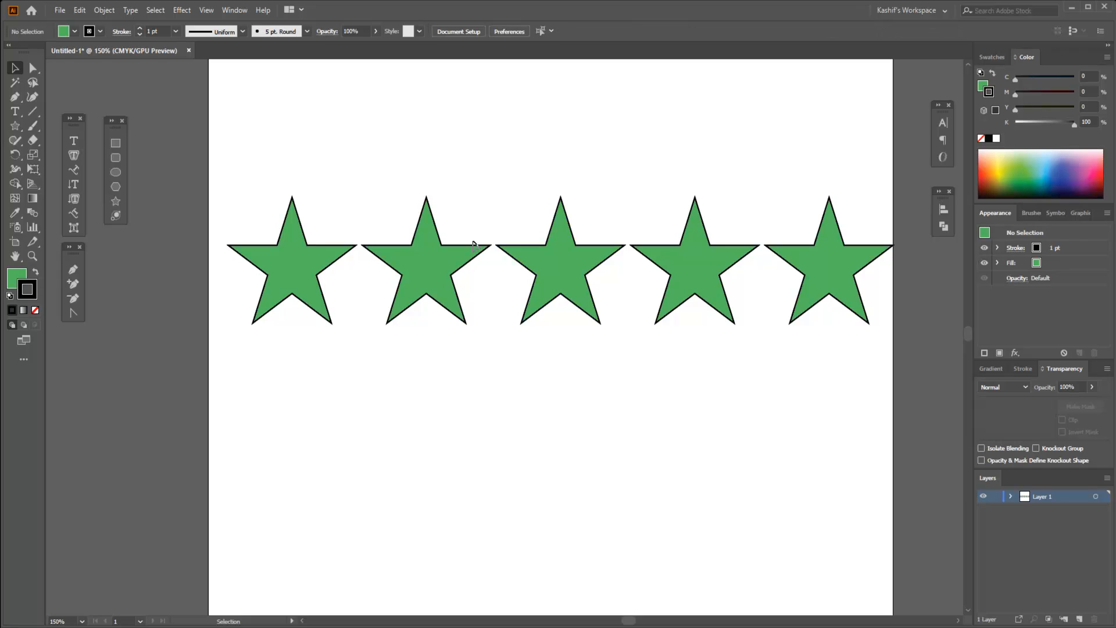
{"action": "left_click_drag", "start_coordinate": [398, 163], "coordinate": [888, 391]}
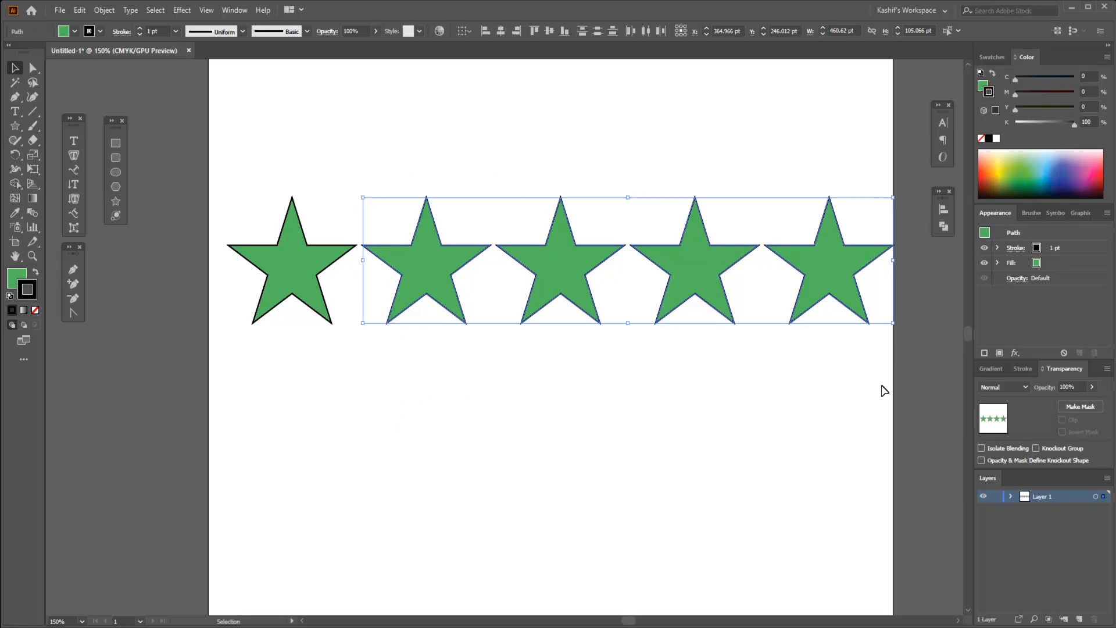
{"action": "key", "text": "Delete"}
Duplicate the remaining star horizontally with a wider offset, about 130 pt to the right.
{"action": "left_click_drag", "start_coordinate": [494, 215], "coordinate": [313, 310]}
{"action": "left_click_drag", "start_coordinate": [303, 265], "coordinate": [449, 270]}
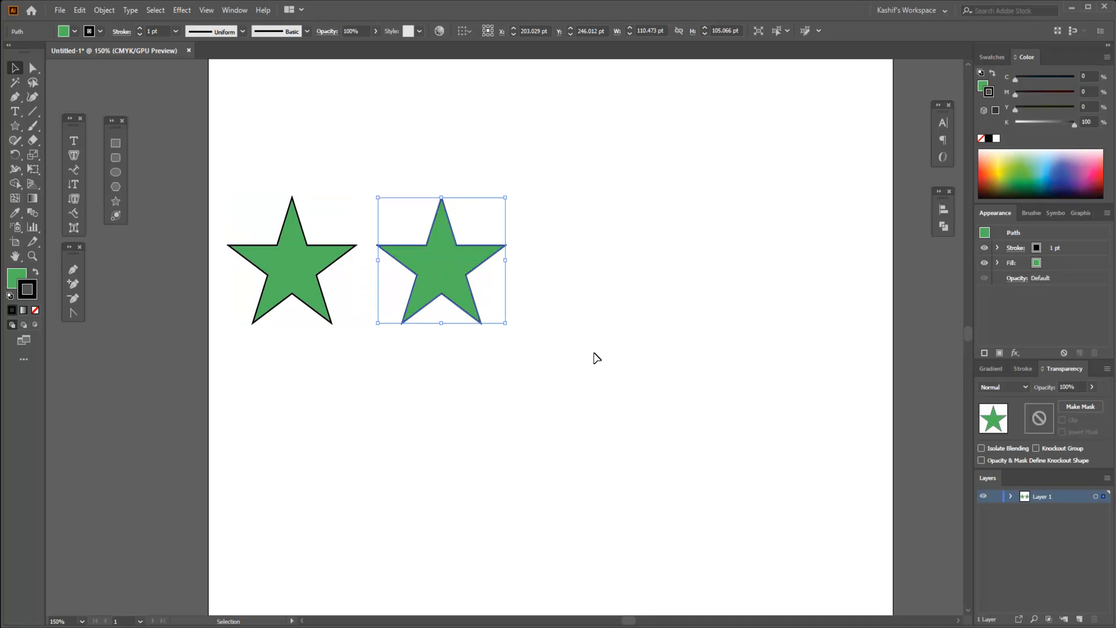
{"action": "left_click", "coordinate": [539, 369]}
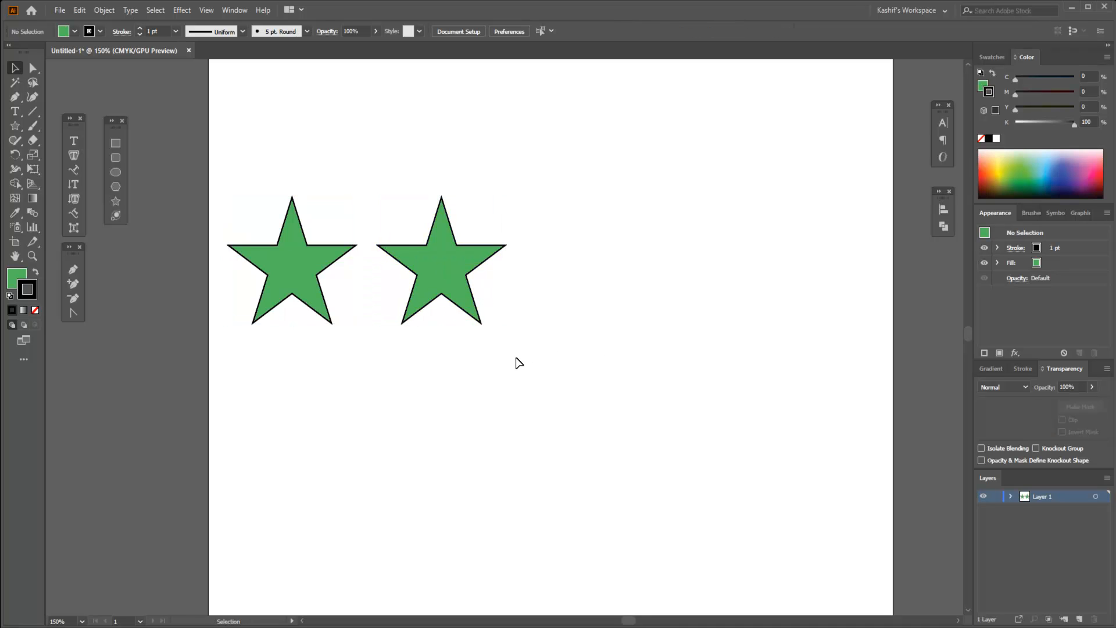
Repeat the wider copy transformation three times from the second star to complete a row of five stars.
{"action": "left_click", "coordinate": [460, 279]}
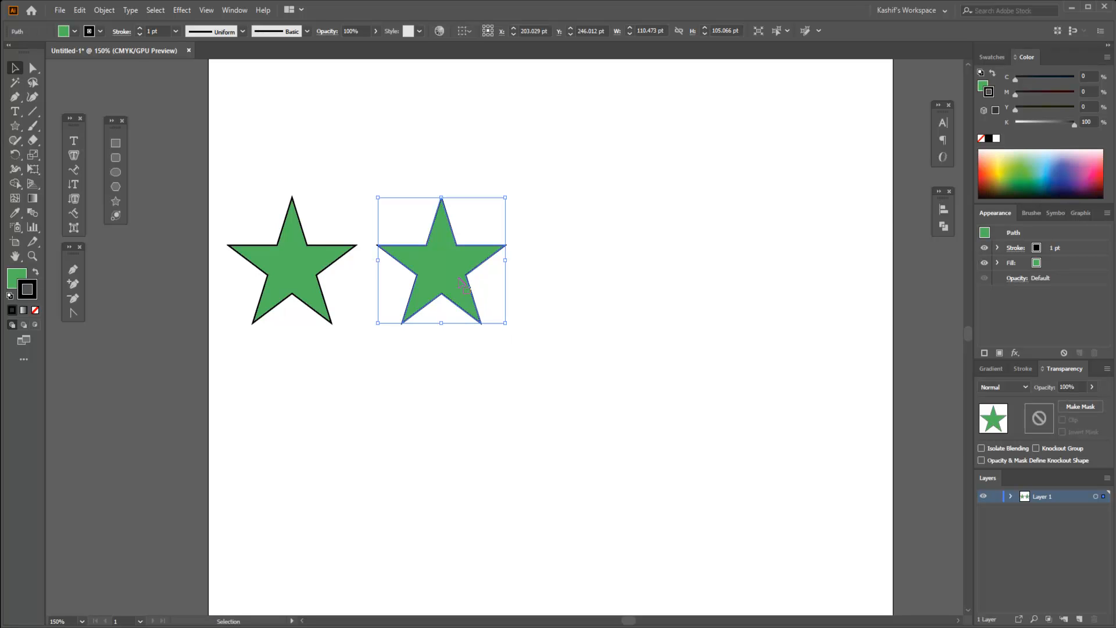
{"action": "key", "text": "ctrl+d"}
{"action": "key", "text": "ctrl+d"}
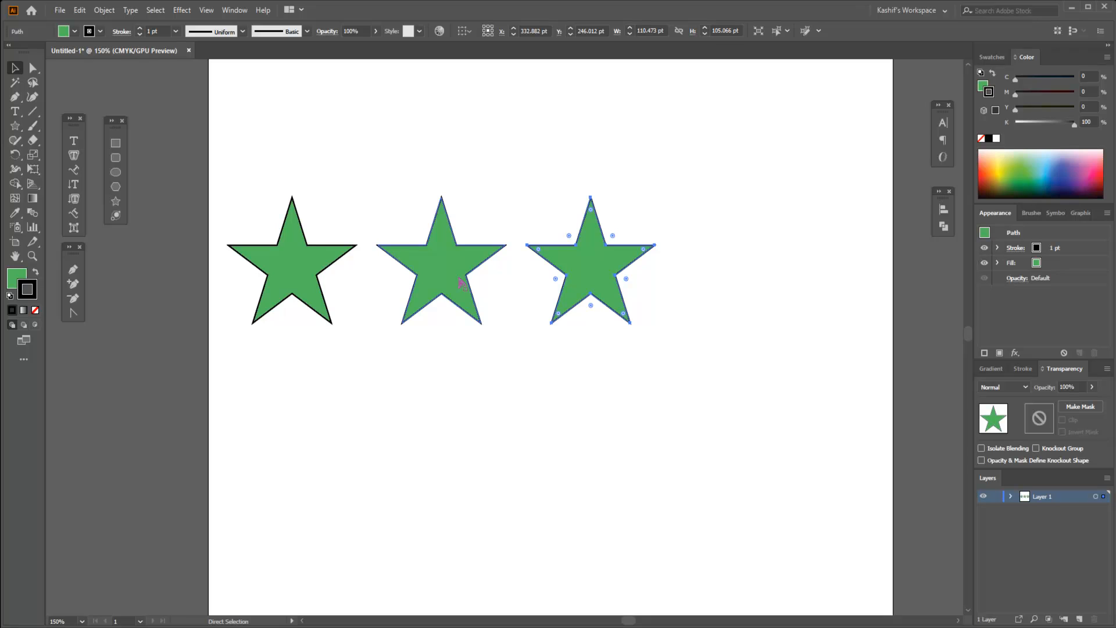
{"action": "key", "text": "ctrl+d"}
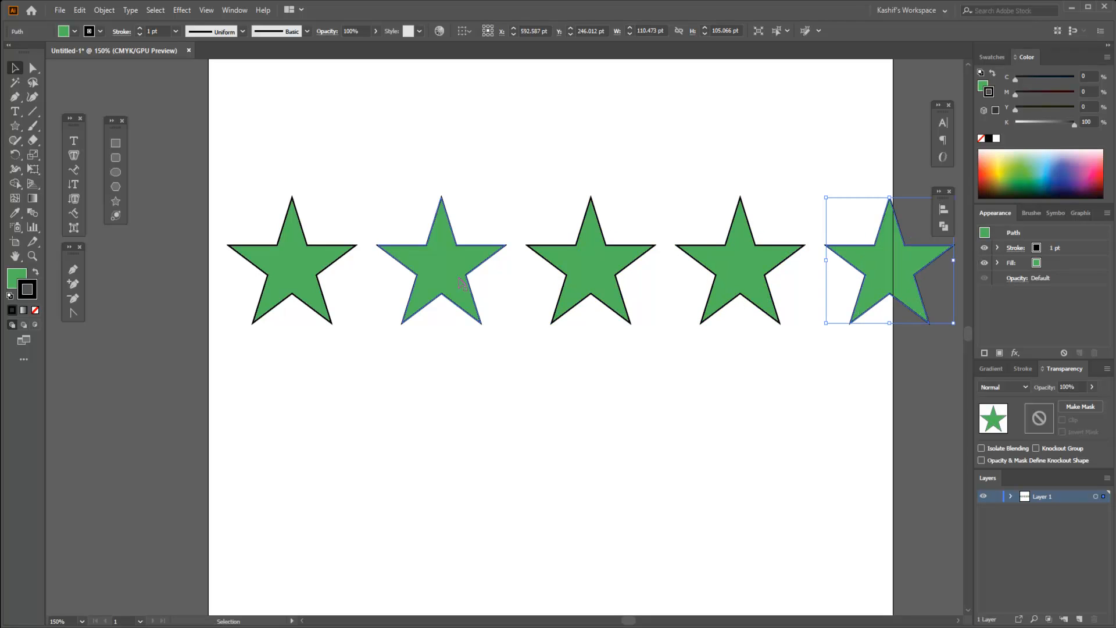
{"action": "left_click", "coordinate": [669, 352]}
{"action": "left_click_drag", "start_coordinate": [588, 192], "coordinate": [890, 395]}
{"action": "left_click", "coordinate": [879, 406]}
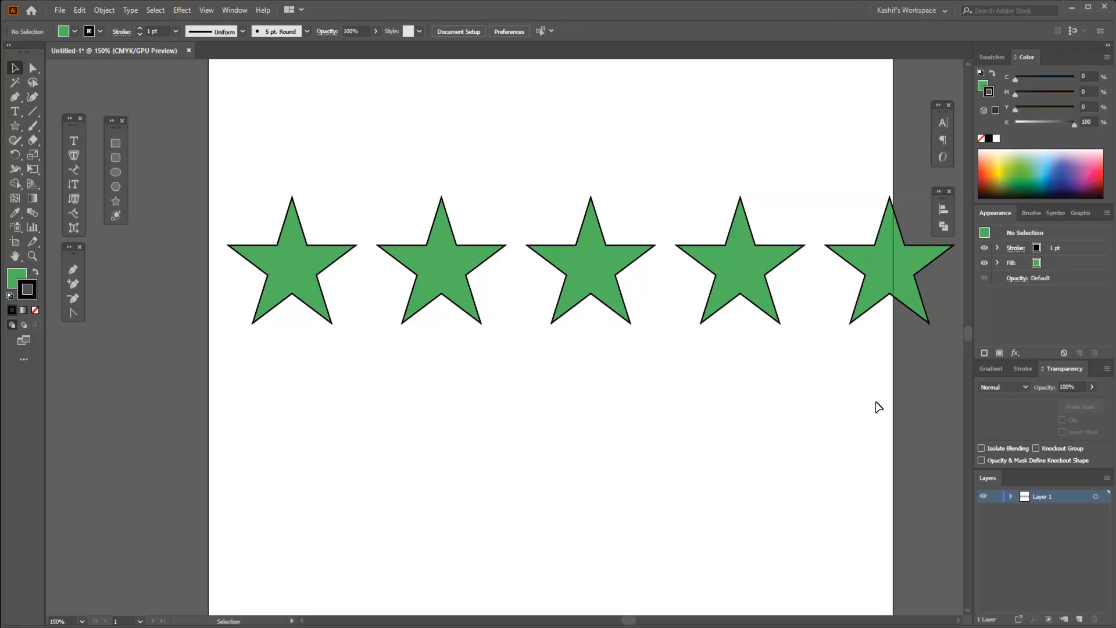
Delete the four widely spaced star copies, keeping only the first star.
{"action": "left_click_drag", "start_coordinate": [258, 167], "coordinate": [888, 369]}
{"action": "left_click_drag", "start_coordinate": [399, 165], "coordinate": [871, 369]}
{"action": "key", "text": "Delete"}
Move the remaining star to about X 101 pt, Y 169 pt and leave it selected.
{"action": "left_click_drag", "start_coordinate": [437, 205], "coordinate": [244, 359]}
{"action": "mouse_move", "coordinate": [326, 250]}
{"action": "left_mouse_down"}
{"action": "mouse_move", "coordinate": [433, 214]}
{"action": "mouse_move", "coordinate": [352, 169]}
{"action": "mouse_move", "coordinate": [351, 257]}
{"action": "mouse_move", "coordinate": [319, 250]}
{"action": "left_mouse_up"}
{"action": "scroll", "coordinate": [353, 181], "scroll_direction": "down", "scroll_amount": 1}
{"action": "scroll", "coordinate": [351, 176], "scroll_direction": "up", "scroll_amount": 2}
{"action": "left_click", "coordinate": [457, 333]}
{"action": "left_click_drag", "start_coordinate": [487, 160], "coordinate": [299, 300]}
{"action": "left_click_drag", "start_coordinate": [480, 104], "coordinate": [260, 248]}
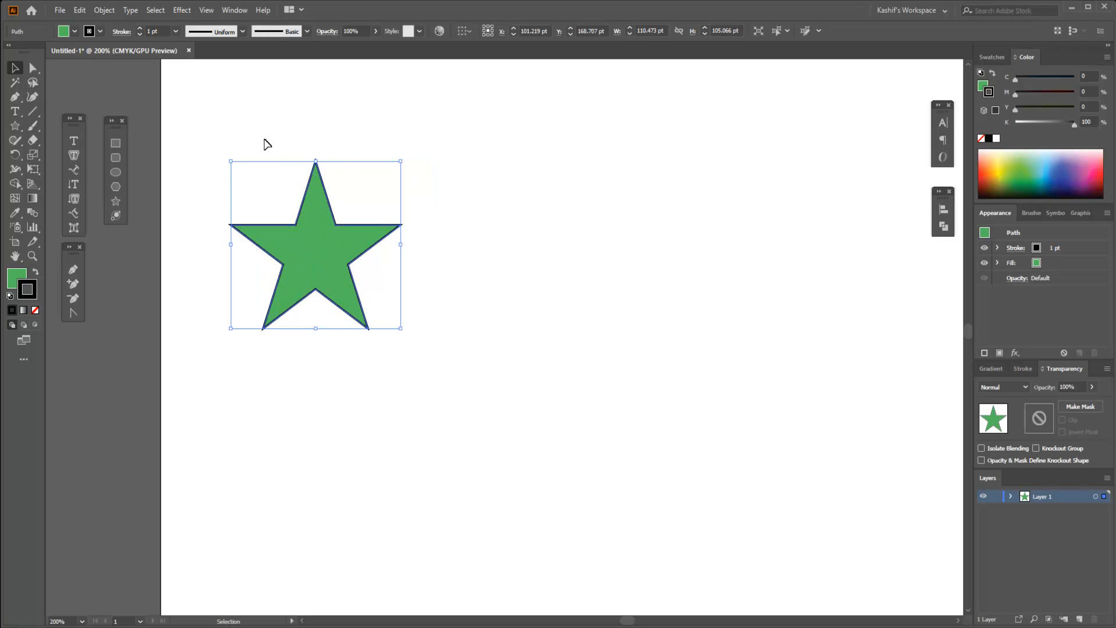
Open the Transform effect for the green star and turn on its preview.
{"action": "left_click", "coordinate": [329, 124]}
{"action": "left_click", "coordinate": [314, 252]}
{"action": "left_click", "coordinate": [181, 11]}
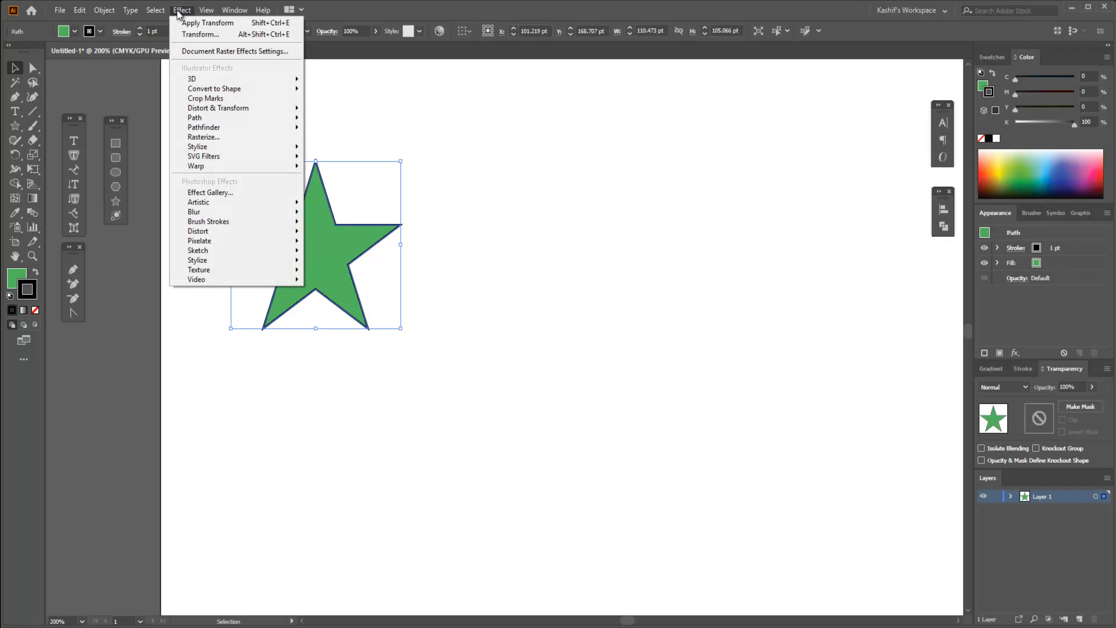
{"action": "mouse_move", "coordinate": [234, 110]}
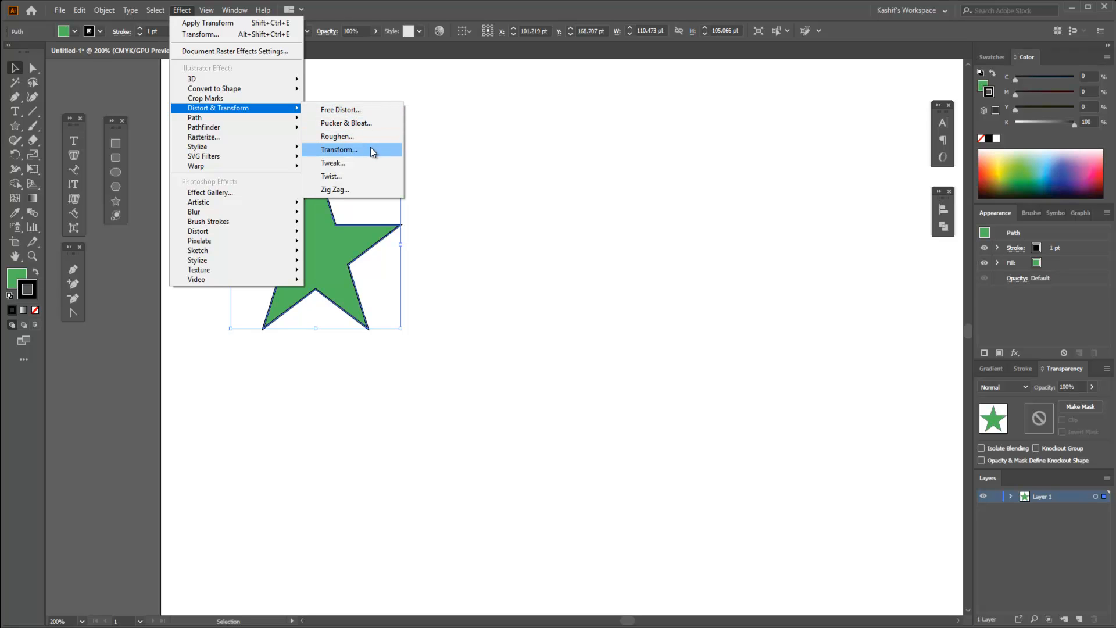
{"action": "left_click", "coordinate": [337, 152]}
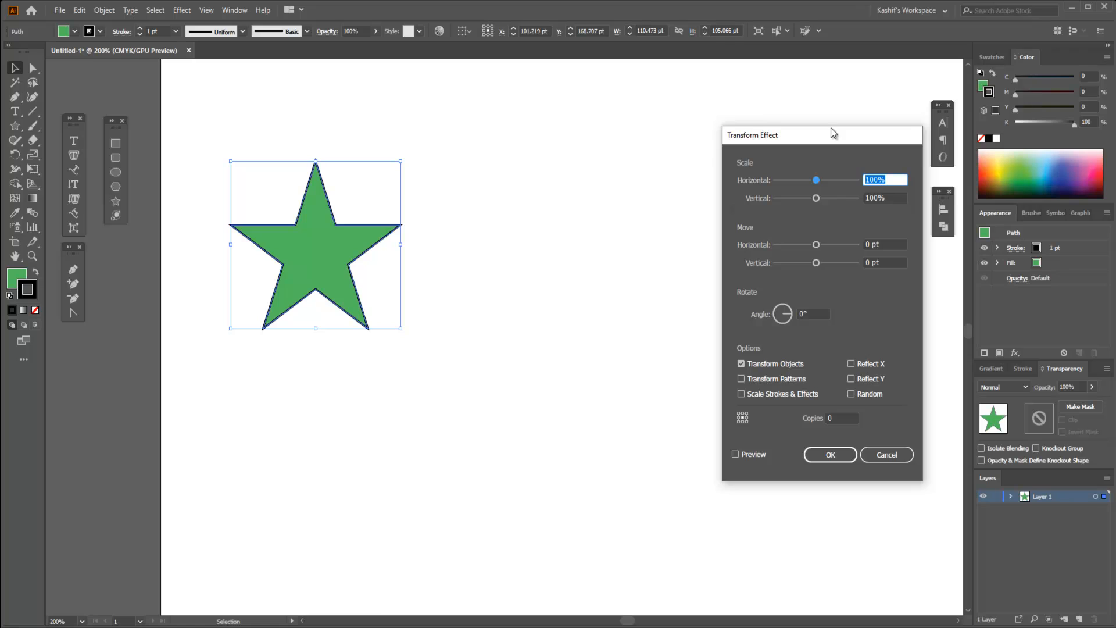
{"action": "left_click_drag", "start_coordinate": [831, 127], "coordinate": [748, 107]}
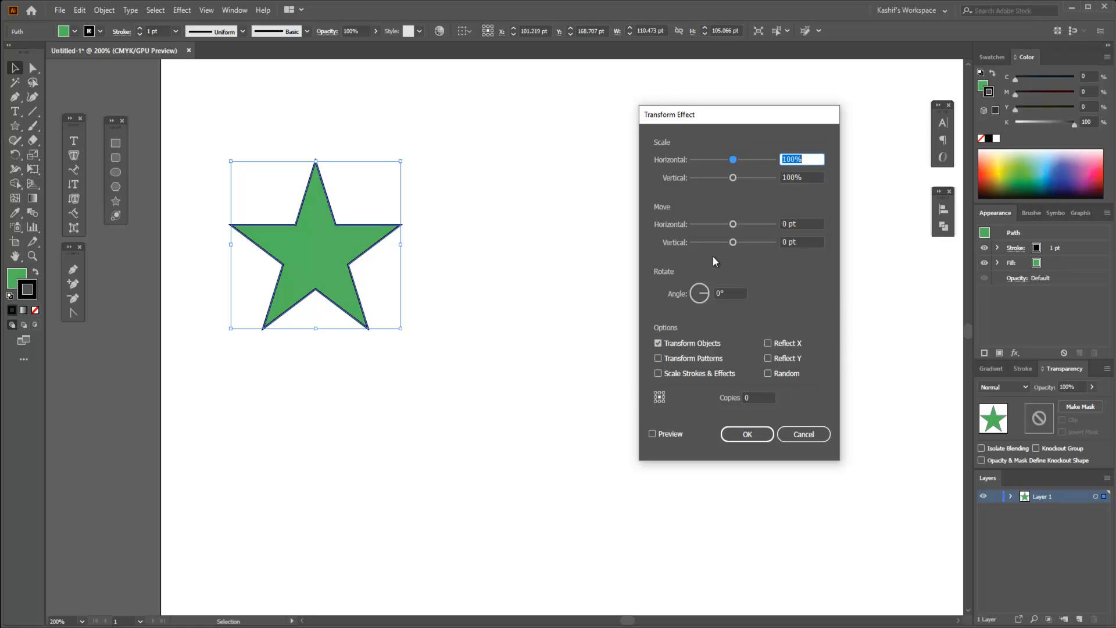
{"action": "left_click_drag", "start_coordinate": [761, 120], "coordinate": [846, 133]}
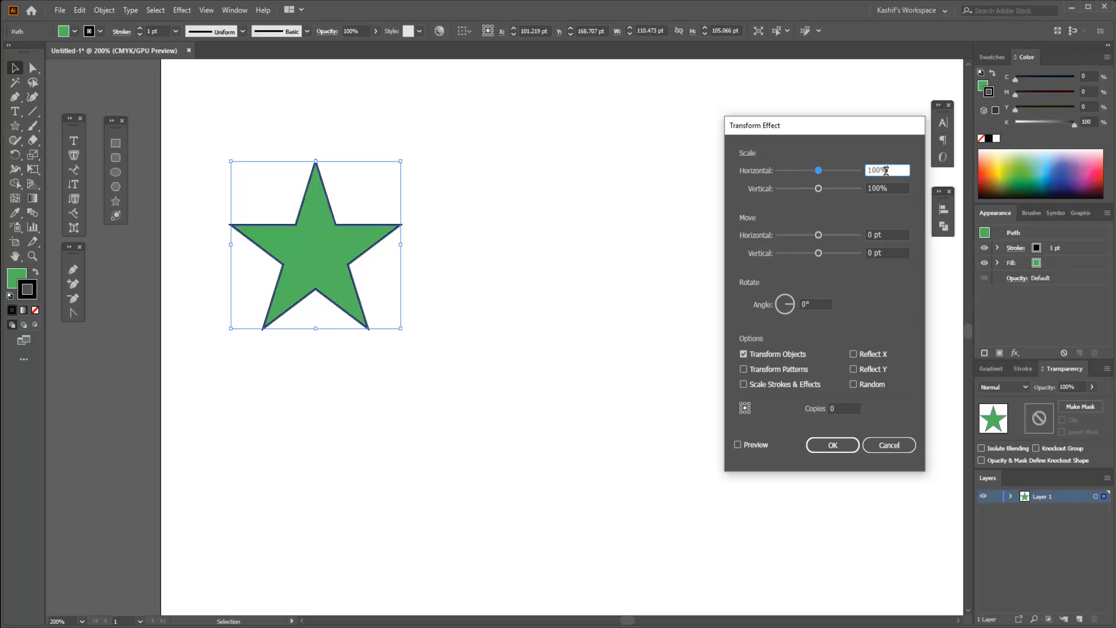
{"action": "left_click", "coordinate": [890, 188]}
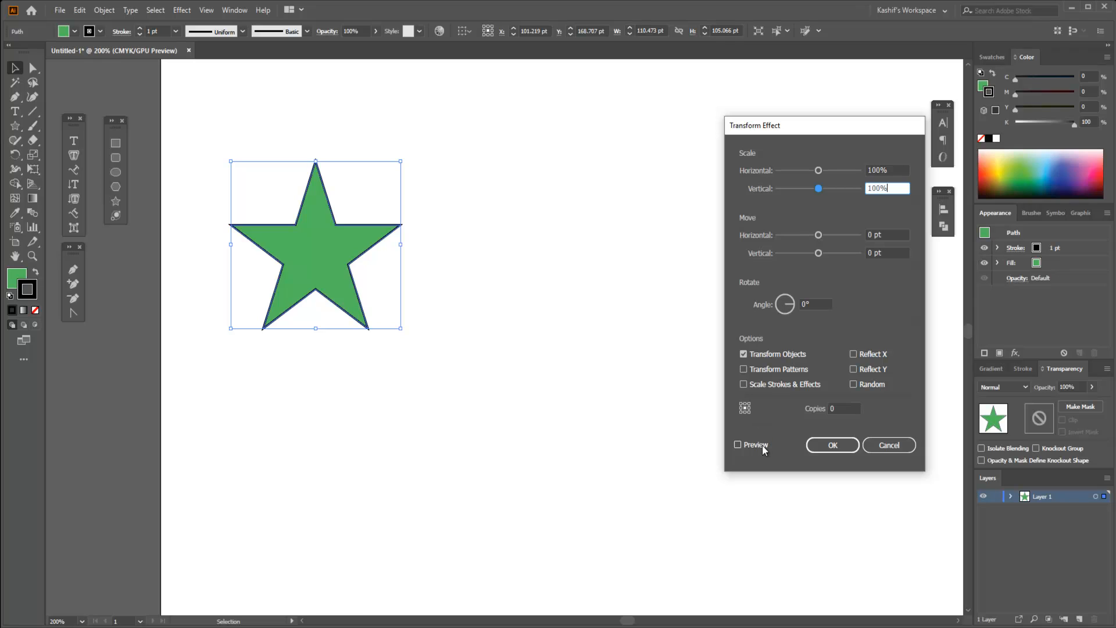
{"action": "left_click", "coordinate": [737, 446]}
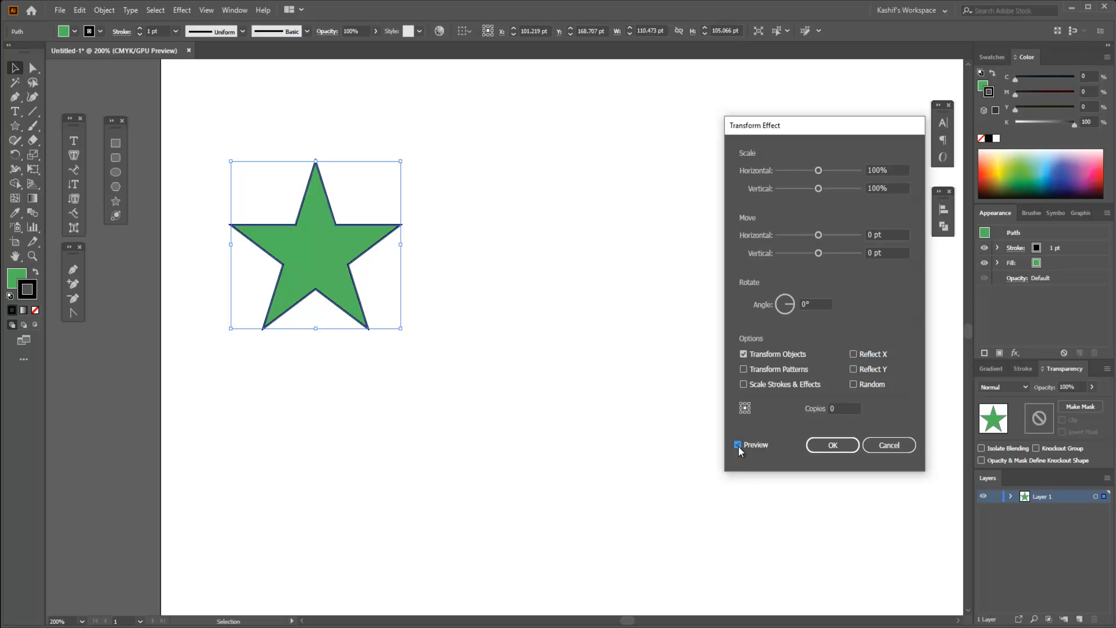
Try shifting the star horizontally with the effect's move value and return it to 0 pt.
{"action": "left_click", "coordinate": [892, 169]}
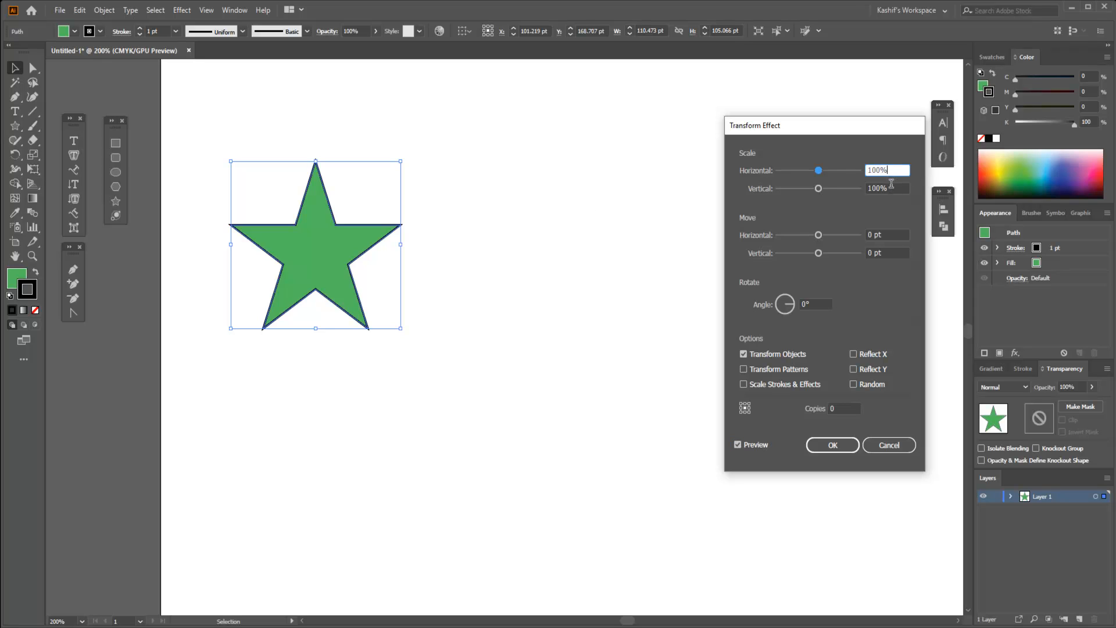
{"action": "left_click", "coordinate": [892, 187]}
{"action": "left_click", "coordinate": [894, 234]}
{"action": "double_click", "coordinate": [890, 235]}
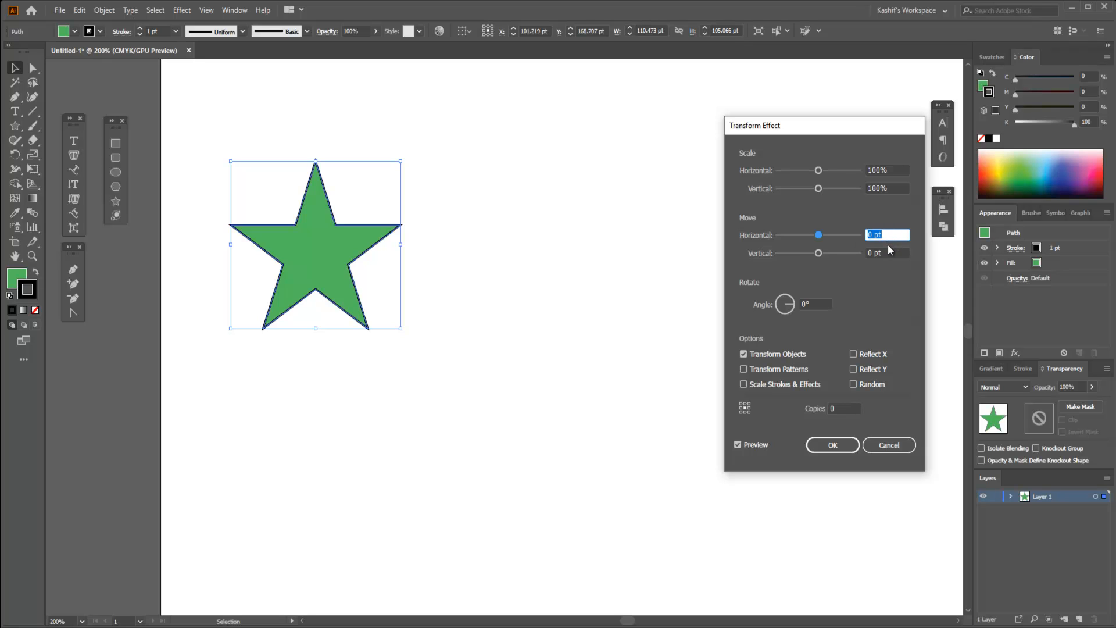
{"action": "key", "text": "Up"}
{"action": "key", "text": "Up"}
{"action": "key", "text": "Down"}
{"action": "key", "text": "Down"}
{"action": "key", "text": "Up"}
{"action": "key", "text": "Up"}
{"action": "key", "text": "Up"}
{"action": "key", "text": "Up"}
{"action": "key", "text": "Up"}
{"action": "key", "text": "Up"}
{"action": "key", "text": "Up"}
{"action": "key", "text": "Up"}
{"action": "key", "text": "Up"}
{"action": "key", "text": "Down"}
{"action": "key", "text": "Down"}
{"action": "key", "text": "Down"}
{"action": "key", "text": "Down"}
{"action": "key", "text": "Down"}
{"action": "key", "text": "Down"}
{"action": "key", "text": "Down"}
{"action": "key", "text": "Down"}
{"action": "key", "text": "Down"}
{"action": "key", "text": "Down"}
{"action": "key", "text": "Down"}
{"action": "key", "text": "Down"}
{"action": "key", "text": "Down"}
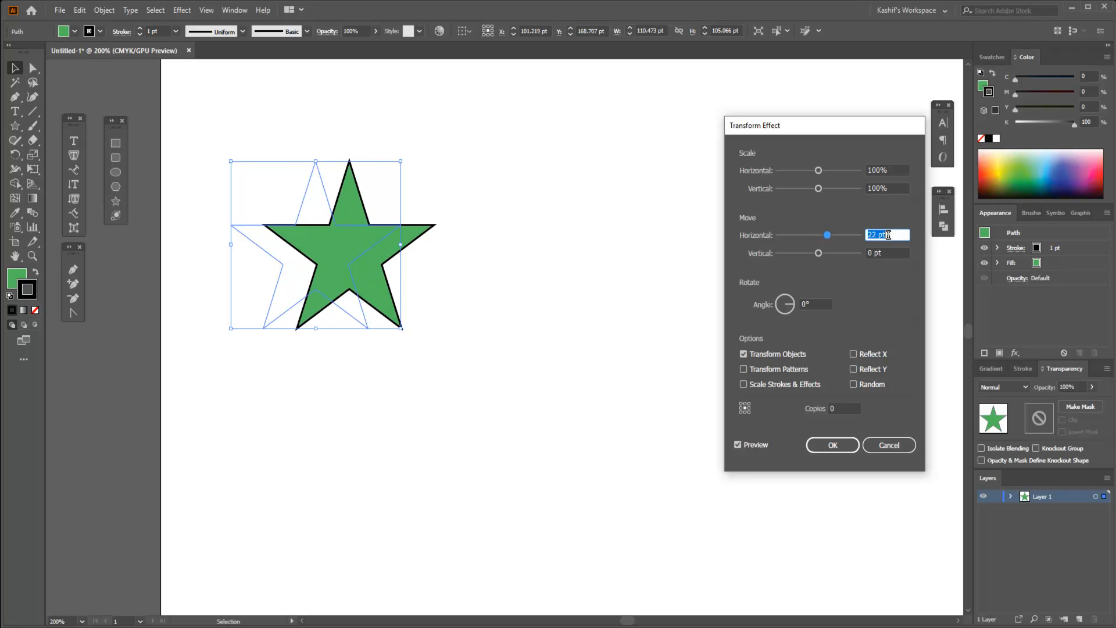
{"action": "key", "text": "Down"}
{"action": "key", "text": "Down"}
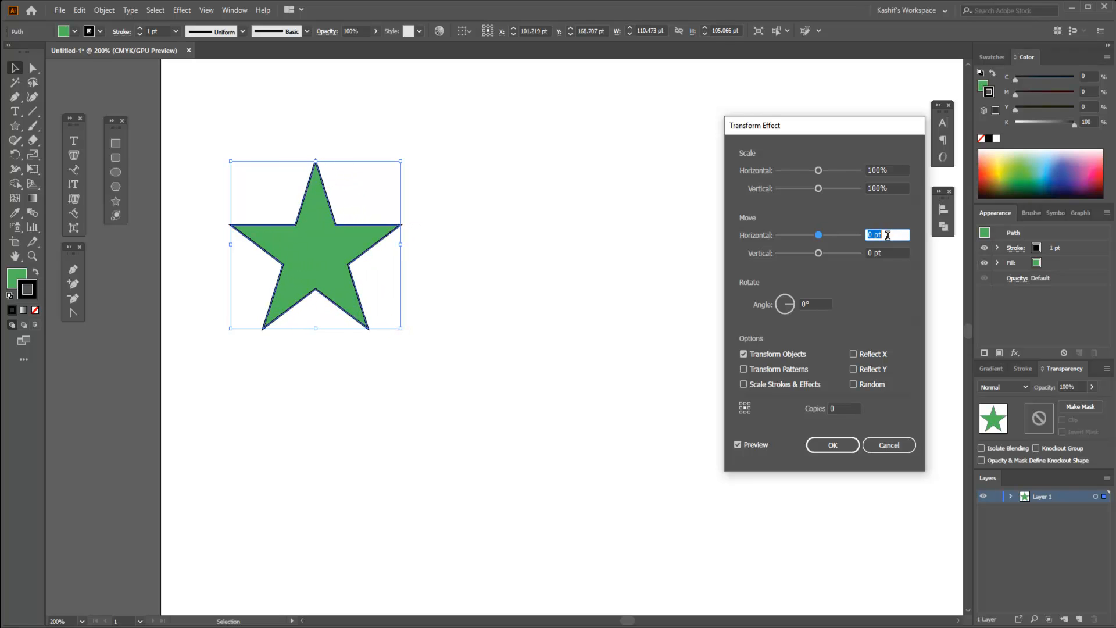
Set the Transform effect to 1 copy with a horizontal move of 56 pt.
{"action": "left_click", "coordinate": [845, 411]}
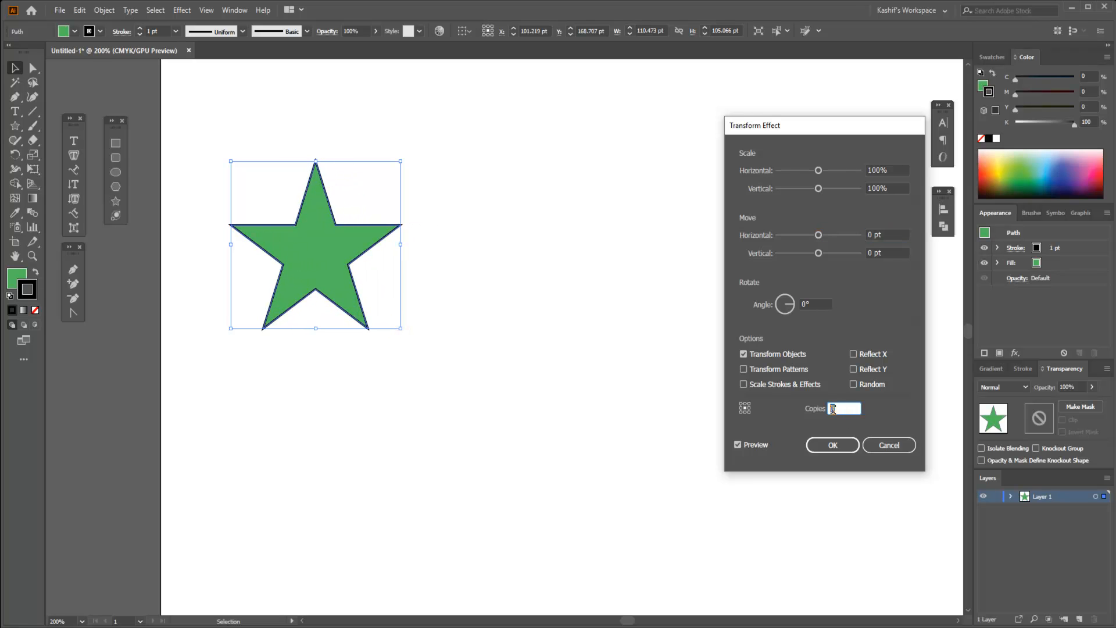
{"action": "type", "text": "1"}
{"action": "left_click", "coordinate": [887, 235]}
{"action": "key", "text": "Up"}
{"action": "key", "text": "Up"}
{"action": "key", "text": "Up"}
{"action": "key", "text": "Up"}
{"action": "key", "text": "Up"}
{"action": "key", "text": "Up"}
{"action": "key", "text": "Up"}
{"action": "key", "text": "Up"}
{"action": "key", "text": "Up"}
{"action": "key", "text": "Up"}
{"action": "key", "text": "Up"}
{"action": "key", "text": "Up"}
{"action": "key", "text": "Up"}
{"action": "key", "text": "Up"}
{"action": "key", "text": "Up"}
{"action": "key", "text": "Up"}
{"action": "key", "text": "Up"}
{"action": "key", "text": "Up"}
{"action": "key", "text": "Up"}
{"action": "key", "text": "Up"}
{"action": "key", "text": "Up"}
{"action": "key", "text": "Up"}
{"action": "key", "text": "Up"}
{"action": "key", "text": "Up"}
{"action": "key", "text": "Up"}
{"action": "key", "text": "Up"}
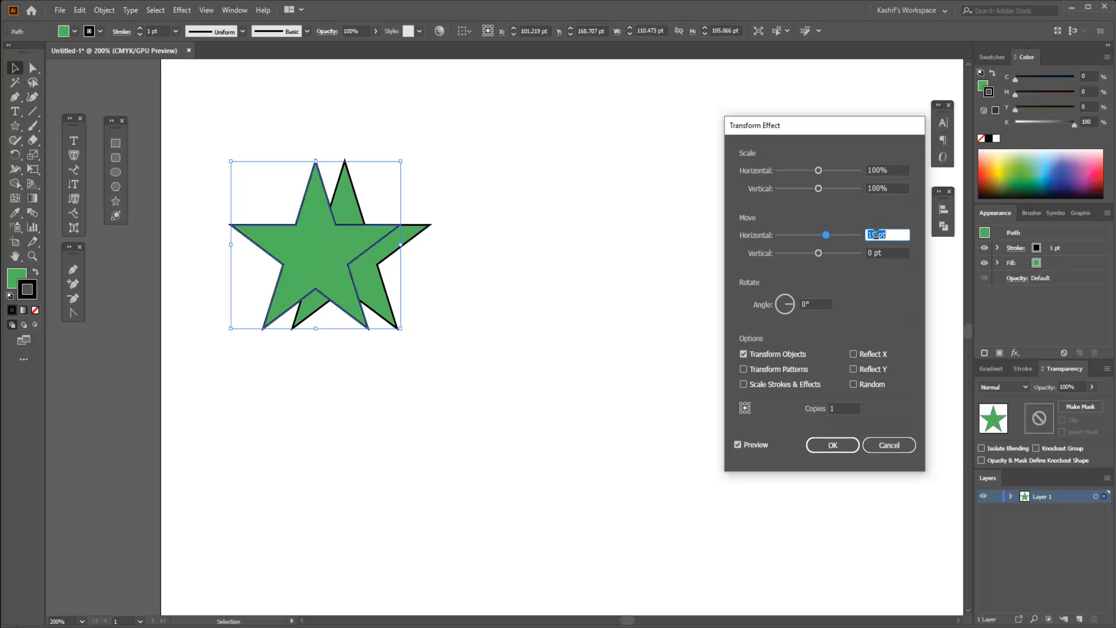
{"action": "key", "text": "Up"}
{"action": "key", "text": "Up"}
{"action": "key", "text": "Up"}
{"action": "key", "text": "Up"}
{"action": "key", "text": "Up"}
{"action": "key", "text": "Up"}
{"action": "key", "text": "Up"}
{"action": "key", "text": "Up"}
{"action": "key", "text": "Up"}
{"action": "key", "text": "Up"}
{"action": "key", "text": "Up"}
{"action": "key", "text": "Up"}
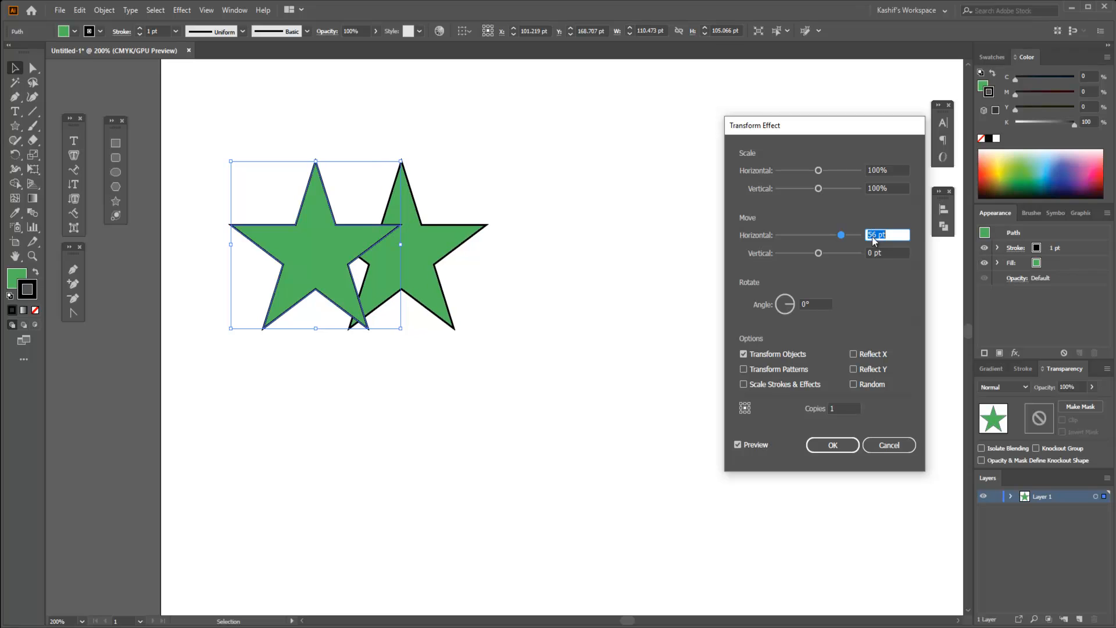
Raise the effect's vertical move to 112 pt so the star copy sits below the original.
{"action": "left_click", "coordinate": [884, 253]}
{"action": "key", "text": "Up"}
{"action": "key", "text": "Up"}
{"action": "key", "text": "Up"}
{"action": "key", "text": "Up"}
{"action": "key", "text": "Up"}
{"action": "key", "text": "Up"}
{"action": "key", "text": "Up"}
{"action": "key", "text": "Up"}
{"action": "key", "text": "Up"}
{"action": "key", "text": "Up"}
{"action": "key", "text": "Up"}
{"action": "key", "text": "Up"}
{"action": "key", "text": "Up"}
{"action": "key", "text": "Up"}
{"action": "key", "text": "Up"}
{"action": "key", "text": "Up"}
{"action": "key", "text": "Up"}
{"action": "key", "text": "Up"}
{"action": "key", "text": "Up"}
{"action": "key", "text": "Up"}
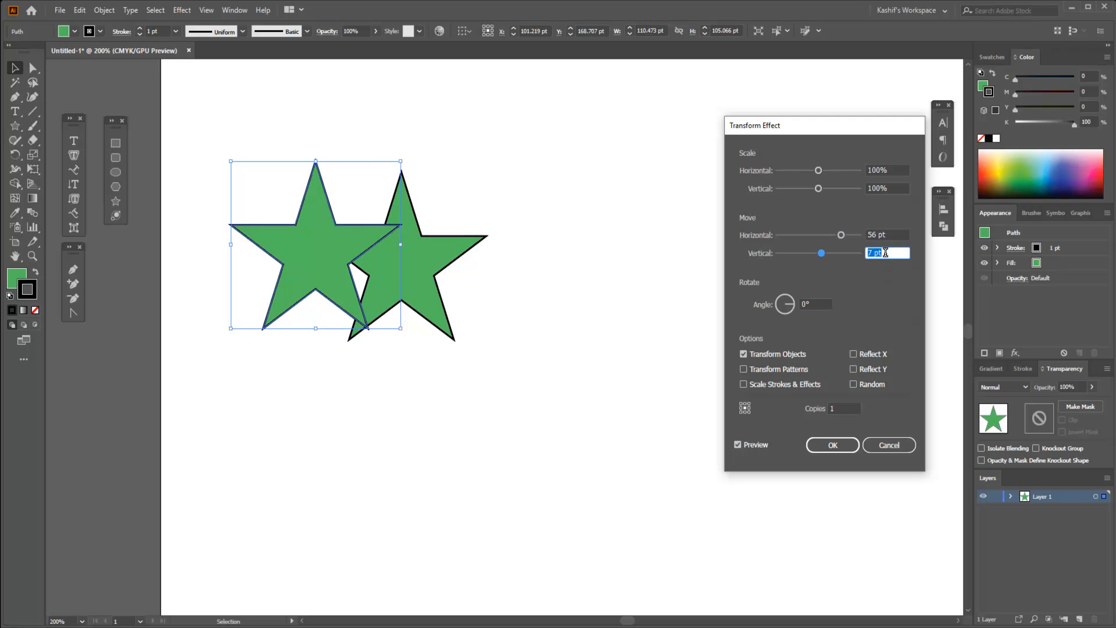
{"action": "key", "text": "Up"}
{"action": "key", "text": "Up"}
{"action": "key", "text": "Up"}
{"action": "key", "text": "Up"}
{"action": "key", "text": "Up"}
{"action": "key", "text": "Up"}
{"action": "key", "text": "Up"}
{"action": "key", "text": "Up"}
{"action": "key", "text": "Up"}
{"action": "key", "text": "Up"}
{"action": "key", "text": "Up"}
{"action": "key", "text": "Up"}
{"action": "key", "text": "Up"}
{"action": "key", "text": "Up"}
{"action": "key", "text": "Up"}
{"action": "key", "text": "Up"}
{"action": "key", "text": "Up"}
{"action": "key", "text": "Up"}
{"action": "key", "text": "Up"}
{"action": "key", "text": "Up"}
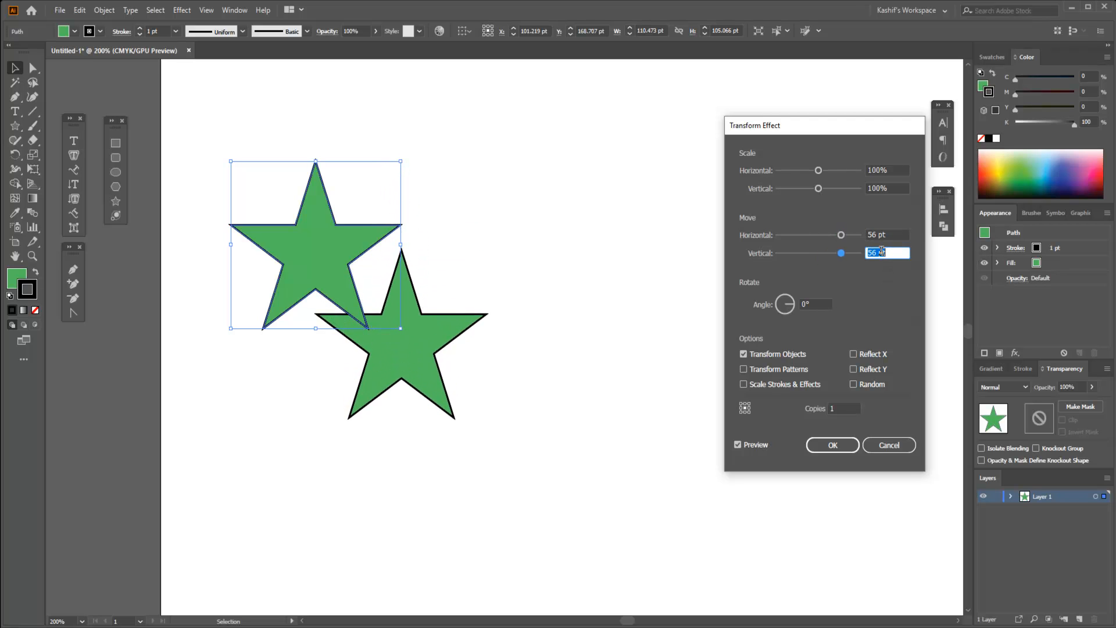
{"action": "key", "text": "Up"}
{"action": "key", "text": "Up"}
{"action": "key", "text": "Up"}
{"action": "key", "text": "Up"}
{"action": "key", "text": "Up"}
{"action": "key", "text": "Up"}
{"action": "key", "text": "Up"}
{"action": "key", "text": "Up"}
{"action": "key", "text": "Up"}
{"action": "key", "text": "Up"}
{"action": "key", "text": "Up"}
{"action": "key", "text": "Up"}
{"action": "key", "text": "Up"}
{"action": "key", "text": "Up"}
{"action": "key", "text": "Up"}
{"action": "key", "text": "Up"}
{"action": "key", "text": "Up"}
{"action": "key", "text": "Up"}
{"action": "key", "text": "Up"}
{"action": "key", "text": "Up"}
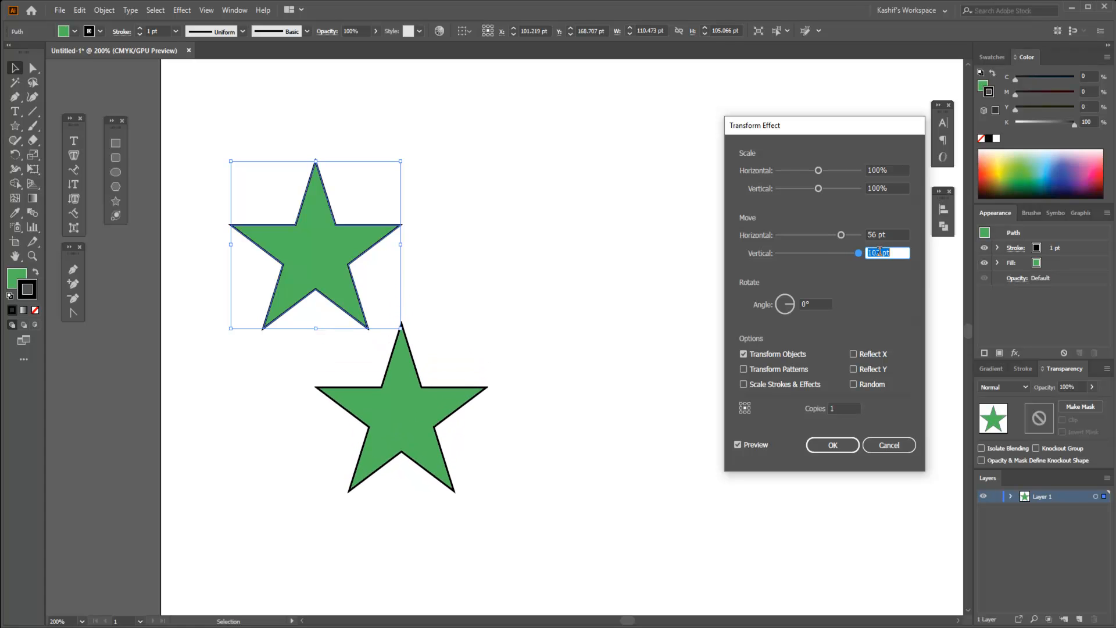
{"action": "key", "text": "Up"}
{"action": "key", "text": "Up"}
{"action": "key", "text": "Up"}
{"action": "key", "text": "Up"}
{"action": "key", "text": "Up"}
{"action": "key", "text": "Up"}
{"action": "key", "text": "Up"}
{"action": "key", "text": "Up"}
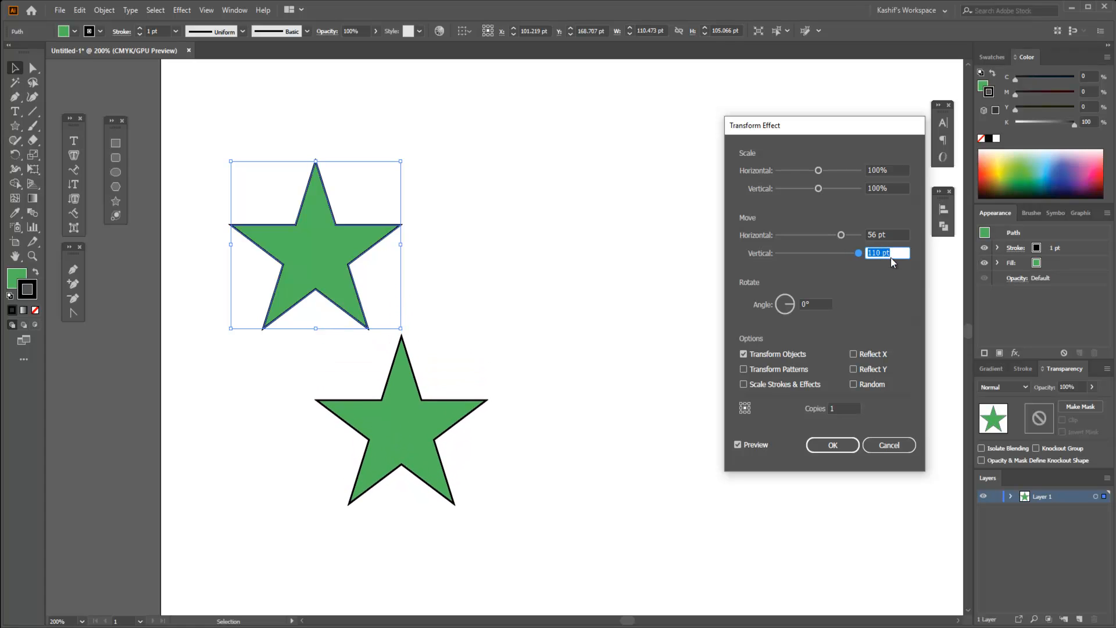
{"action": "key", "text": "Up"}
{"action": "key", "text": "Up"}
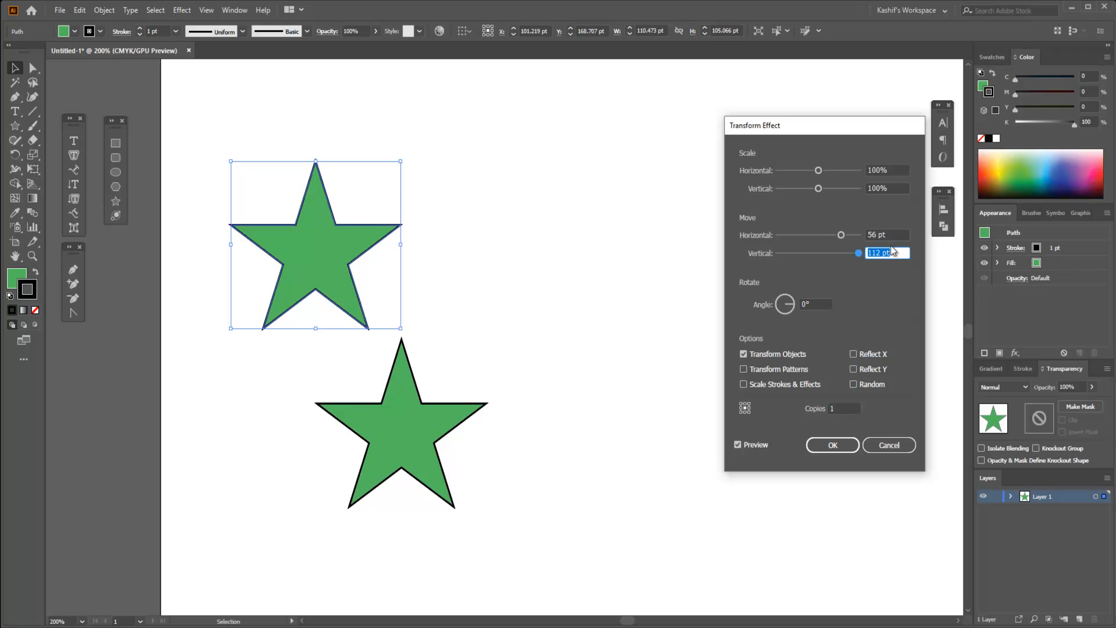
Lower the Transform effect's horizontal move to 1 pt so the copy sits almost directly below the original star.
{"action": "left_click", "coordinate": [891, 234]}
{"action": "key", "text": "Down"}
{"action": "key", "text": "Down"}
{"action": "key", "text": "Down"}
{"action": "key", "text": "Down"}
{"action": "key", "text": "Down"}
{"action": "key", "text": "Down"}
{"action": "key", "text": "Down"}
{"action": "key", "text": "Down"}
{"action": "key", "text": "Down"}
{"action": "key", "text": "Down"}
{"action": "key", "text": "Down"}
{"action": "key", "text": "Down"}
{"action": "key", "text": "Down"}
{"action": "key", "text": "Down"}
{"action": "key", "text": "Down"}
{"action": "key", "text": "Down"}
{"action": "key", "text": "Down"}
{"action": "key", "text": "Down"}
{"action": "key", "text": "Down"}
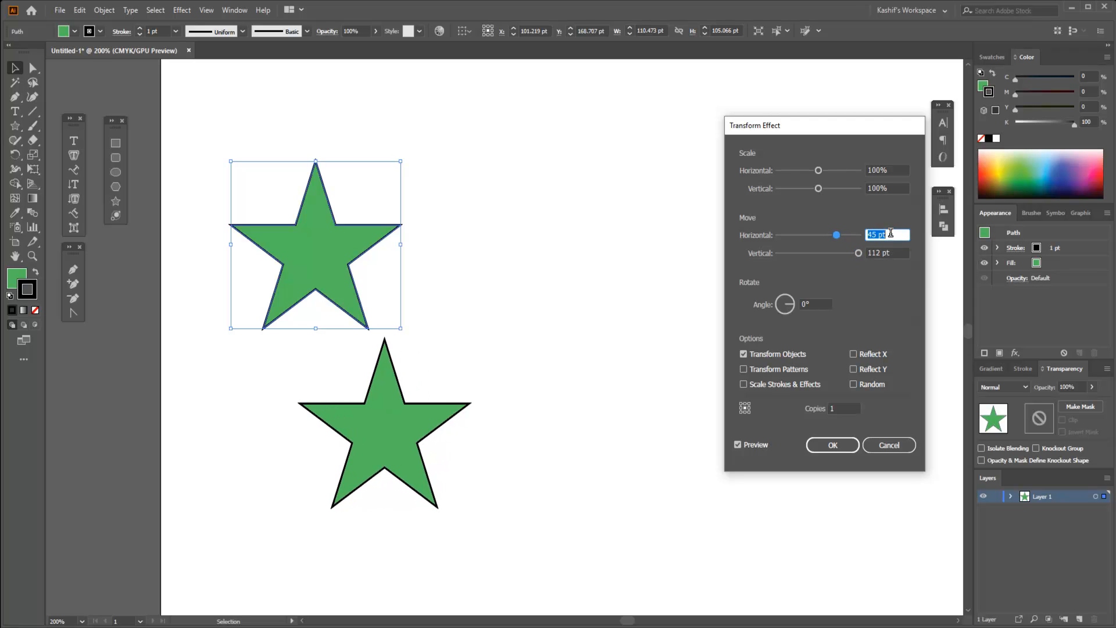
{"action": "key", "text": "Down"}
{"action": "key", "text": "Down"}
{"action": "key", "text": "Down"}
{"action": "key", "text": "Down"}
{"action": "key", "text": "Down"}
{"action": "key", "text": "Down"}
{"action": "key", "text": "Down"}
{"action": "key", "text": "Down"}
{"action": "key", "text": "Down"}
{"action": "key", "text": "Down"}
{"action": "key", "text": "Down"}
{"action": "key", "text": "Down"}
{"action": "key", "text": "Down"}
{"action": "key", "text": "Down"}
{"action": "key", "text": "Down"}
{"action": "key", "text": "Down"}
{"action": "key", "text": "Down"}
{"action": "key", "text": "Down"}
{"action": "key", "text": "Down"}
{"action": "key", "text": "Down"}
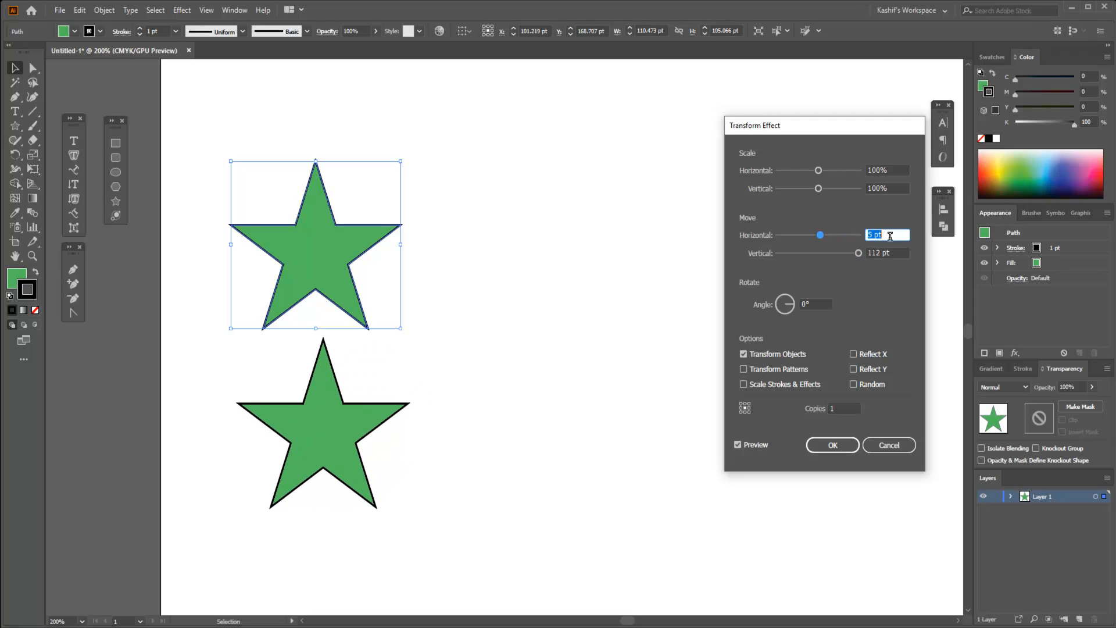
{"action": "key", "text": "Down"}
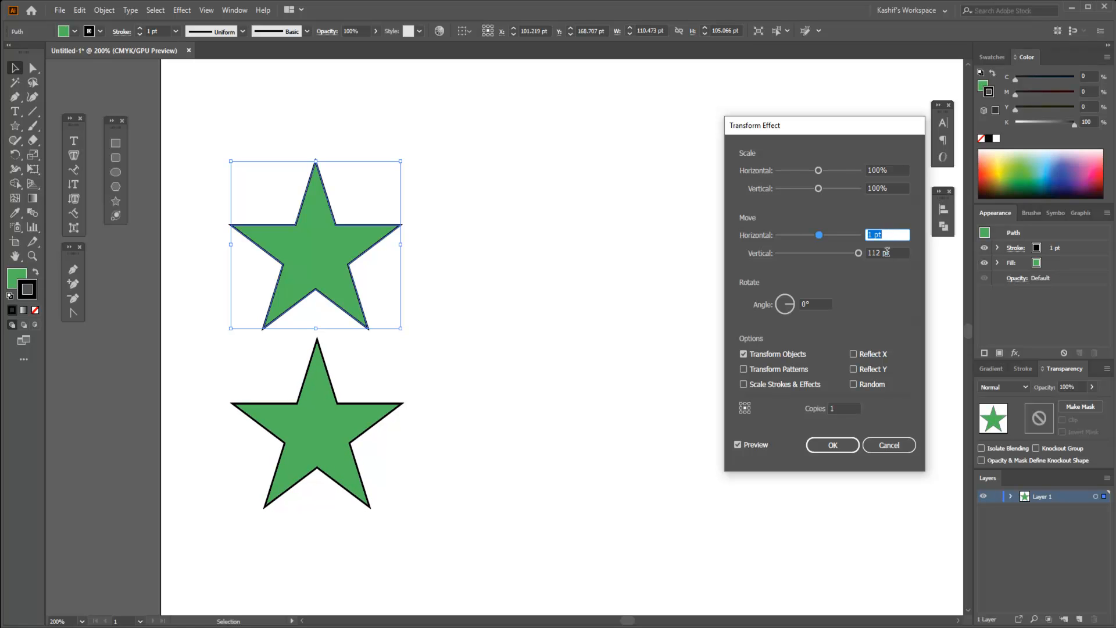
{"action": "key", "text": "Tab"}
Try rotating the star copy by raising the effect's rotation angle to 26°.
{"action": "left_click_drag", "start_coordinate": [817, 305], "coordinate": [803, 305]}
{"action": "key", "text": "Up"}
{"action": "key", "text": "Up"}
{"action": "key", "text": "Up"}
{"action": "key", "text": "Up"}
{"action": "key", "text": "Up"}
{"action": "key", "text": "Up"}
{"action": "key", "text": "Up"}
{"action": "key", "text": "Up"}
{"action": "key", "text": "Up"}
{"action": "key", "text": "Up"}
{"action": "key", "text": "Up"}
{"action": "key", "text": "Up"}
{"action": "key", "text": "Up"}
{"action": "key", "text": "Up"}
{"action": "key", "text": "Up"}
{"action": "key", "text": "Up"}
{"action": "key", "text": "Up"}
{"action": "key", "text": "Up"}
{"action": "key", "text": "Up"}
{"action": "key", "text": "Up"}
{"action": "key", "text": "Up"}
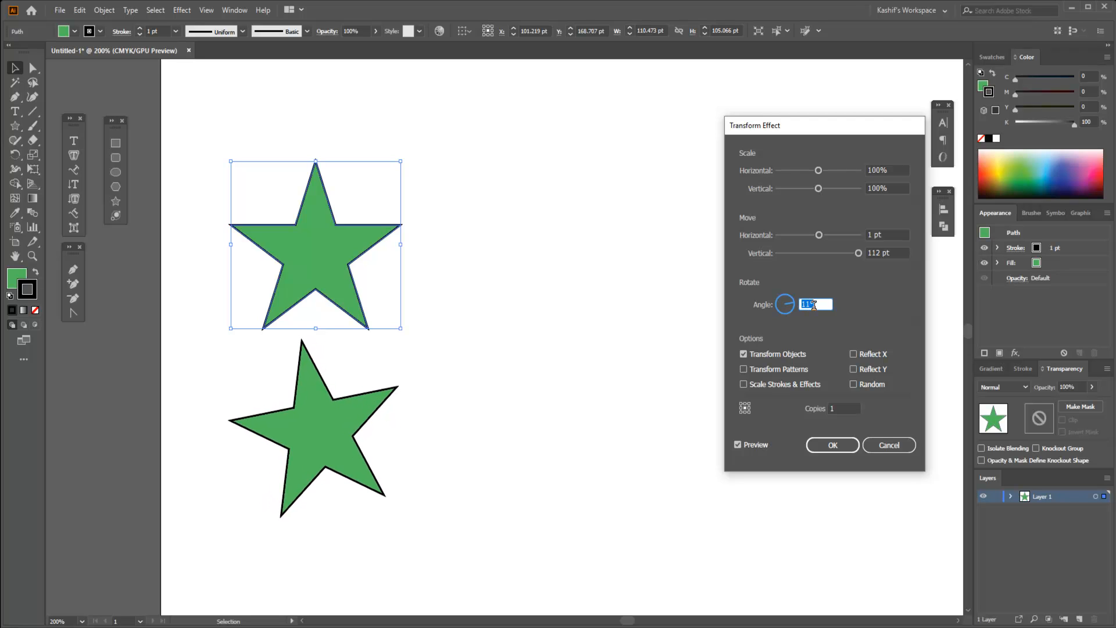
{"action": "key", "text": "Down"}
{"action": "key", "text": "Down"}
{"action": "key", "text": "Down"}
{"action": "key", "text": "Down"}
{"action": "key", "text": "Down"}
{"action": "key", "text": "Down"}
{"action": "key", "text": "Down"}
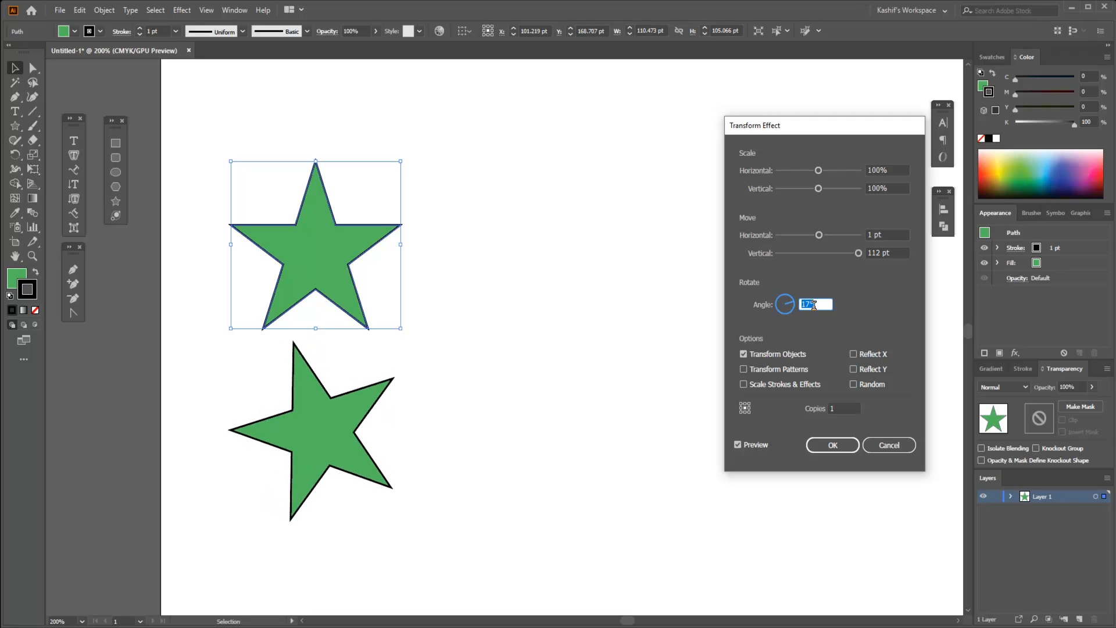
{"action": "key", "text": "Up"}
{"action": "key", "text": "Up"}
{"action": "key", "text": "Up"}
{"action": "key", "text": "Up"}
{"action": "key", "text": "Up"}
{"action": "key", "text": "Up"}
{"action": "key", "text": "Up"}
{"action": "key", "text": "Up"}
{"action": "key", "text": "Up"}
{"action": "key", "text": "Up"}
{"action": "key", "text": "Up"}
{"action": "key", "text": "Up"}
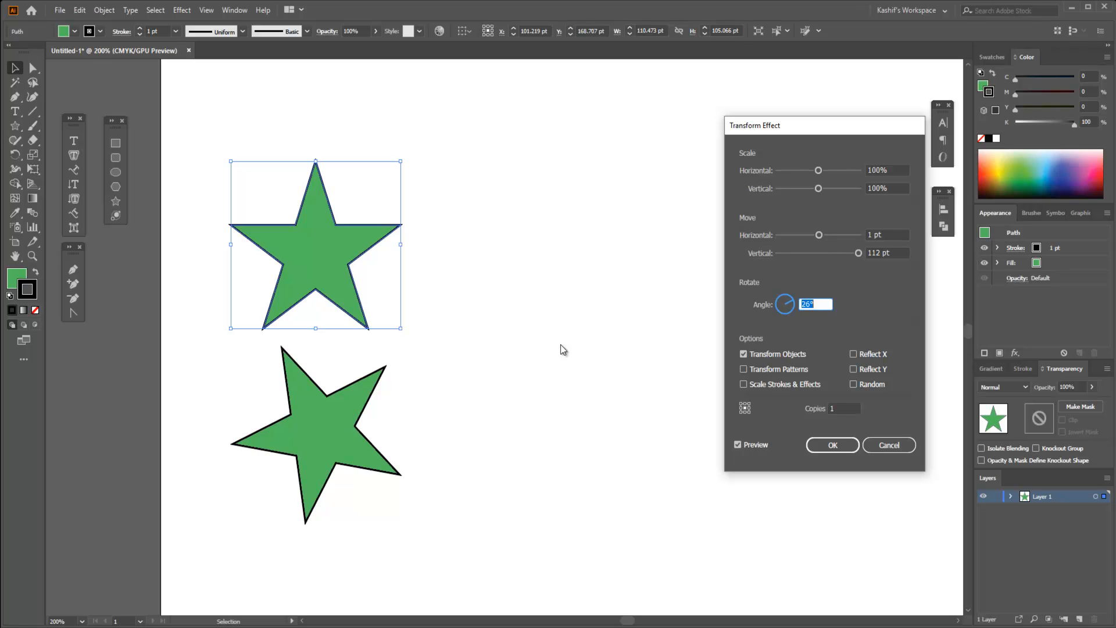
Set the Transform effect's rotation angle to 4°.
{"action": "key", "text": "Up"}
{"action": "key", "text": "Up"}
{"action": "key", "text": "Up"}
{"action": "key", "text": "Up"}
{"action": "key", "text": "Up"}
{"action": "key", "text": "Up"}
{"action": "key", "text": "Up"}
{"action": "key", "text": "Up"}
{"action": "key", "text": "Up"}
{"action": "key", "text": "Up"}
{"action": "key", "text": "Up"}
{"action": "key", "text": "Up"}
{"action": "key", "text": "Up"}
{"action": "key", "text": "Up"}
{"action": "key", "text": "Up"}
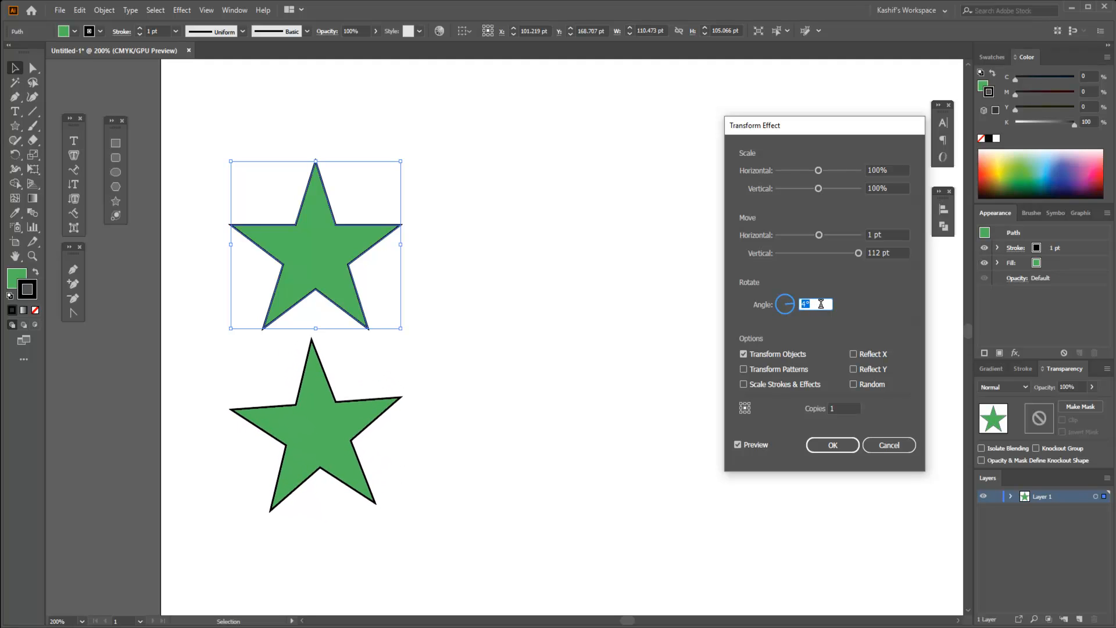
Scale the star copy to 50% horizontally and 50% vertically in the Transform effect.
{"action": "left_click", "coordinate": [894, 171]}
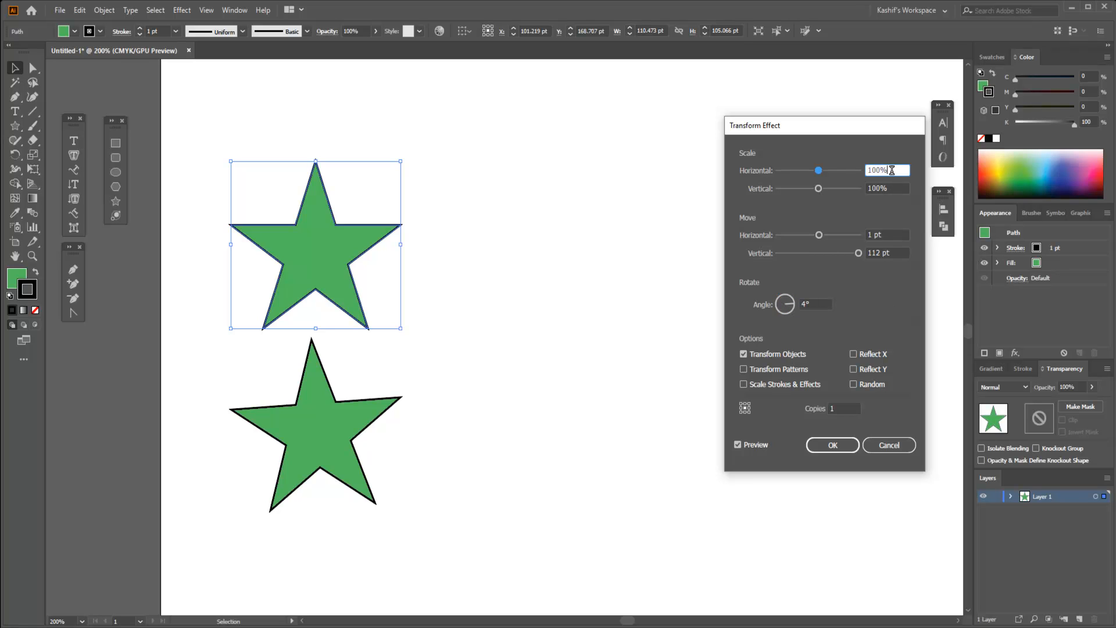
{"action": "key", "text": "Down"}
{"action": "key", "text": "Down"}
{"action": "key", "text": "Down"}
{"action": "key", "text": "Down"}
{"action": "key", "text": "Down"}
{"action": "key", "text": "Down"}
{"action": "key", "text": "Down"}
{"action": "key", "text": "Down"}
{"action": "key", "text": "Down"}
{"action": "key", "text": "Down"}
{"action": "key", "text": "Down"}
{"action": "key", "text": "Down"}
{"action": "key", "text": "Down"}
{"action": "key", "text": "Down"}
{"action": "key", "text": "Down"}
{"action": "key", "text": "Down"}
{"action": "key", "text": "Down"}
{"action": "key", "text": "Down"}
{"action": "key", "text": "Down"}
{"action": "key", "text": "Down"}
{"action": "key", "text": "Down"}
{"action": "key", "text": "Down"}
{"action": "key", "text": "Down"}
{"action": "key", "text": "Down"}
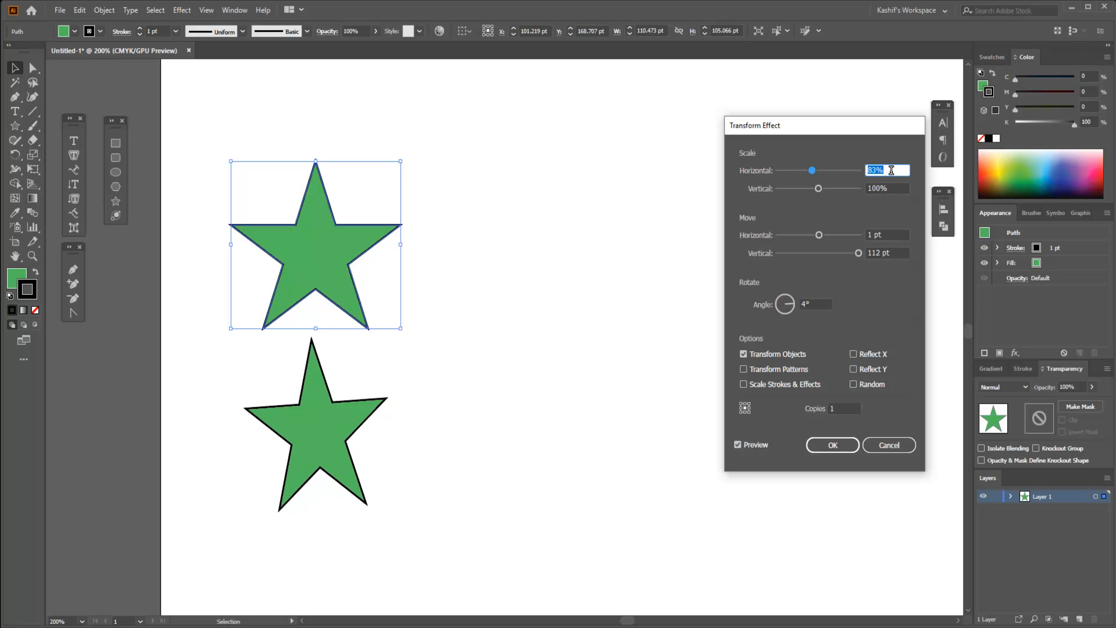
{"action": "key", "text": "Down"}
{"action": "key", "text": "Down"}
{"action": "key", "text": "Down"}
{"action": "key", "text": "Down"}
{"action": "key", "text": "Down"}
{"action": "key", "text": "Down"}
{"action": "key", "text": "Down"}
{"action": "key", "text": "Down"}
{"action": "key", "text": "Down"}
{"action": "key", "text": "Down"}
{"action": "key", "text": "Down"}
{"action": "key", "text": "Down"}
{"action": "key", "text": "Down"}
{"action": "key", "text": "Down"}
{"action": "key", "text": "Down"}
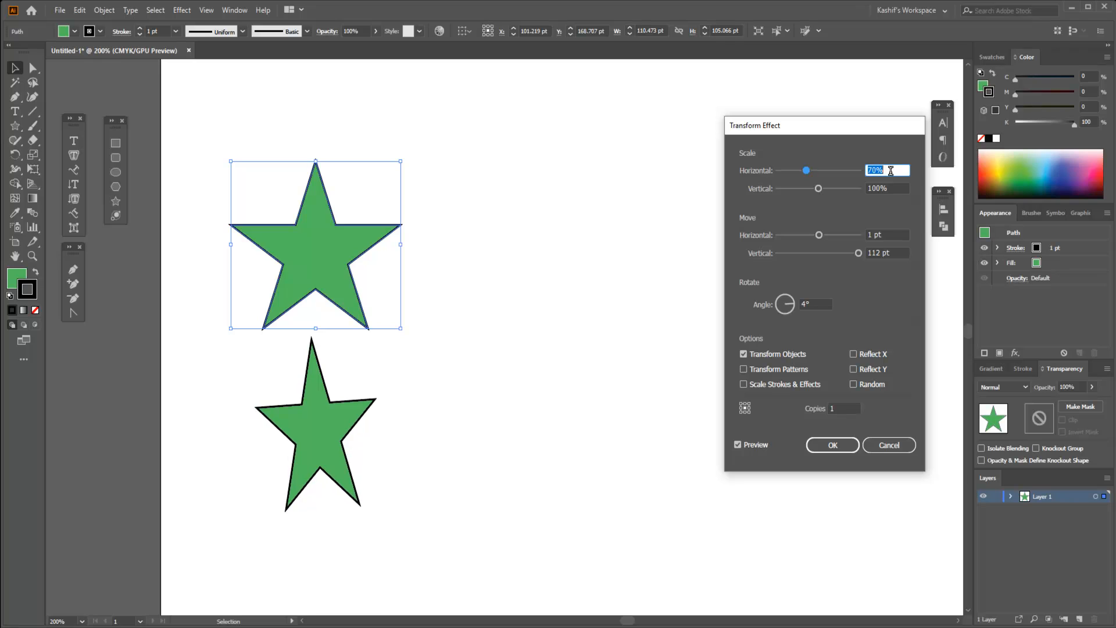
{"action": "key", "text": "Down"}
{"action": "key", "text": "Down"}
{"action": "key", "text": "Down"}
{"action": "key", "text": "Down"}
{"action": "key", "text": "Down"}
{"action": "key", "text": "Down"}
{"action": "key", "text": "Down"}
{"action": "key", "text": "Down"}
{"action": "key", "text": "Down"}
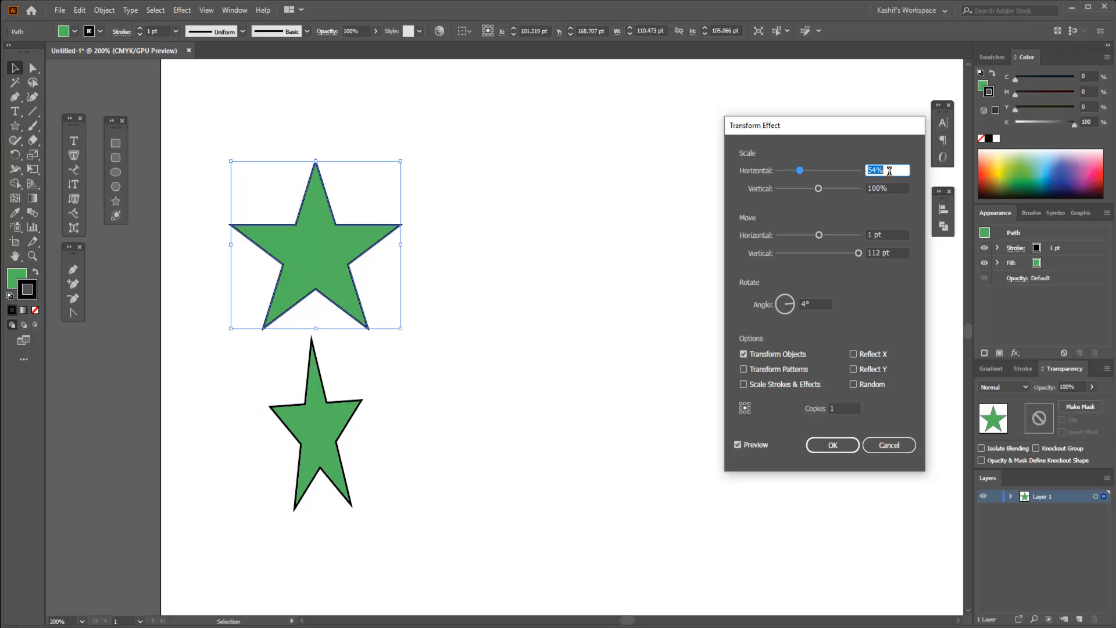
{"action": "key", "text": "Down"}
{"action": "key", "text": "Down"}
{"action": "key", "text": "Tab"}
{"action": "type", "text": "50"}
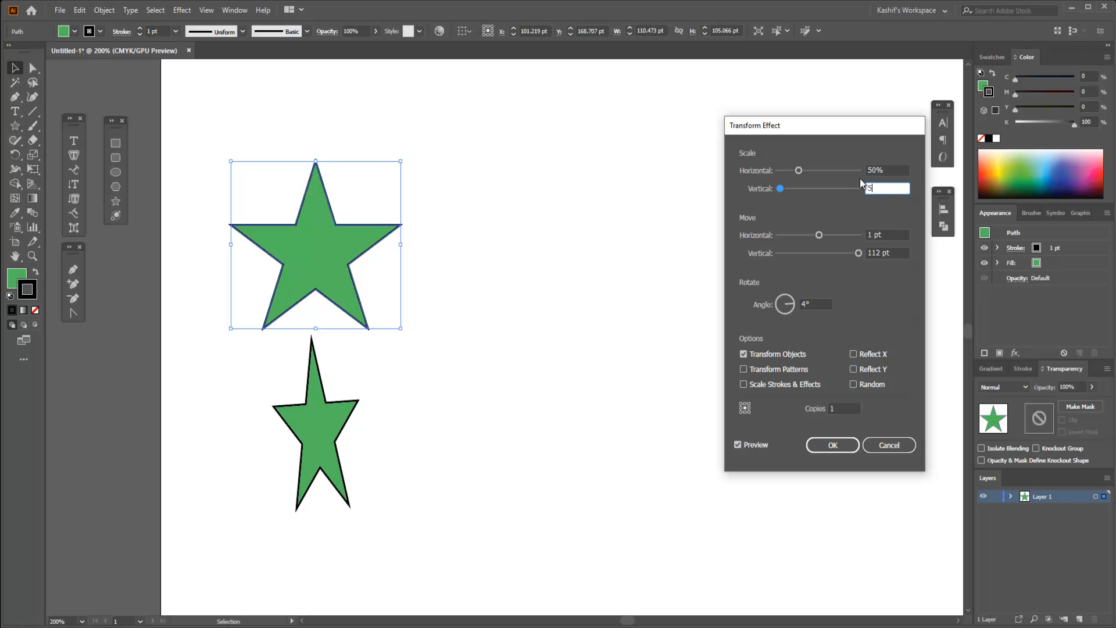
{"action": "left_click", "coordinate": [889, 172]}
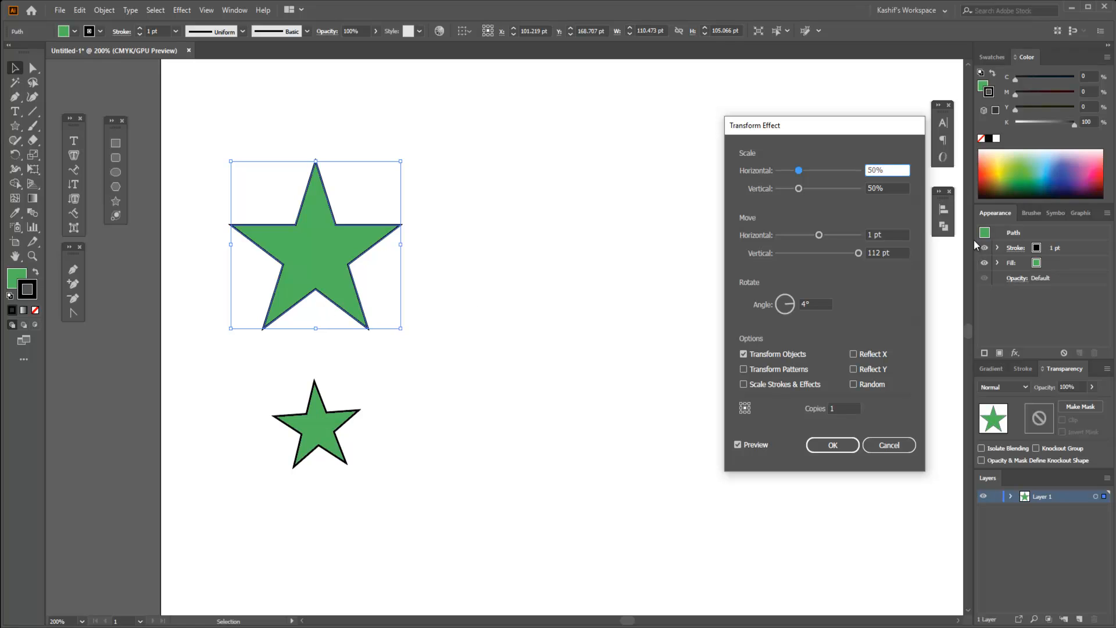
Set the effect's horizontal move to 8 pt and reduce its vertical move to bring the small copy closer to the original star.
{"action": "left_click_drag", "start_coordinate": [890, 233], "coordinate": [855, 237]}
{"action": "scroll", "coordinate": [885, 235], "scroll_direction": "up", "scroll_amount": 5}
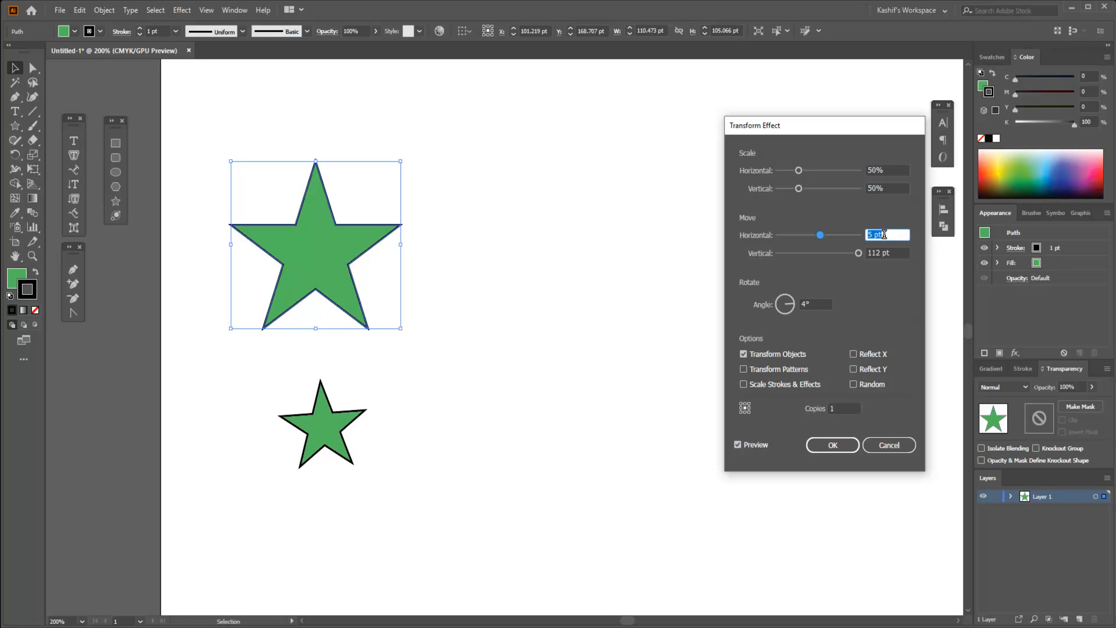
{"action": "scroll", "coordinate": [885, 234], "scroll_direction": "up", "scroll_amount": 2}
{"action": "left_click_drag", "start_coordinate": [893, 254], "coordinate": [871, 253]}
{"action": "scroll", "coordinate": [874, 253], "scroll_direction": "up", "scroll_amount": 7}
{"action": "scroll", "coordinate": [873, 253], "scroll_direction": "down", "scroll_amount": 20}
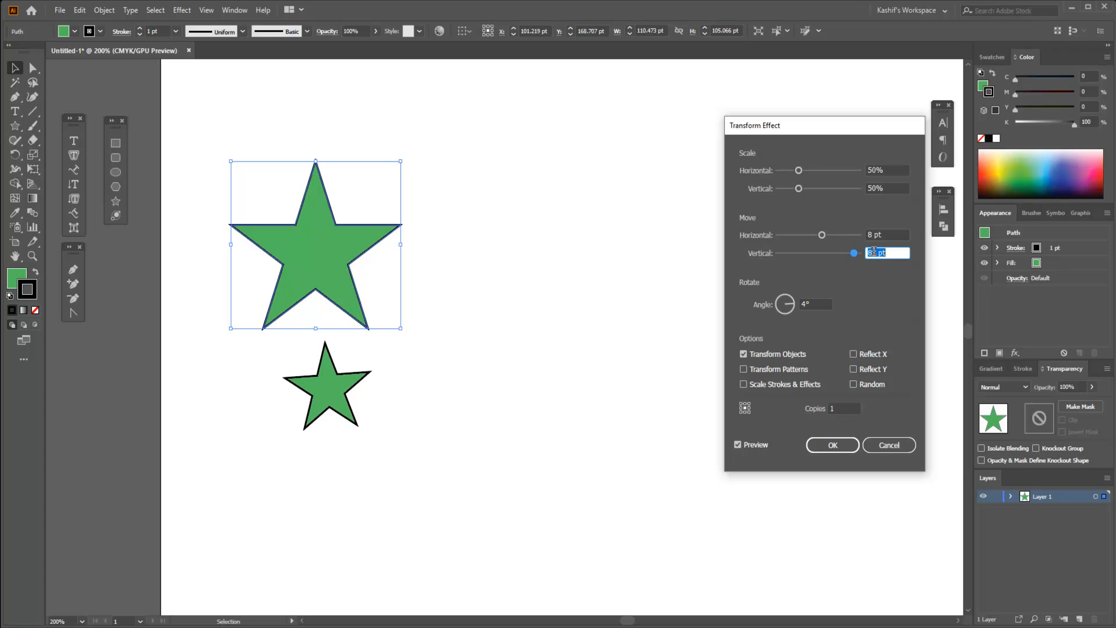
Set the Transform effect's vertical move to 69 pt and its horizontal move to 3 pt.
{"action": "scroll", "coordinate": [874, 252], "scroll_direction": "down", "scroll_amount": 11}
{"action": "left_click", "coordinate": [891, 235]}
{"action": "scroll", "coordinate": [891, 235], "scroll_direction": "down", "scroll_amount": 5}
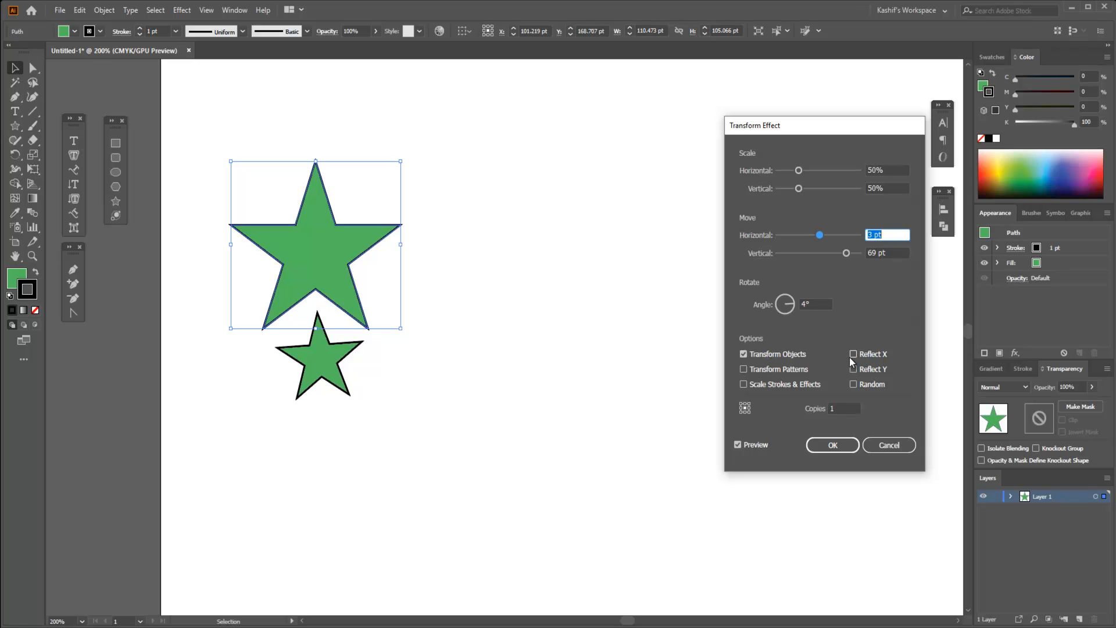
Try different numbers of star copies in the Transform effect, ending with 3 copies.
{"action": "left_click", "coordinate": [841, 410]}
{"action": "key", "text": "Up"}
{"action": "key", "text": "Up"}
{"action": "key", "text": "Up"}
{"action": "key", "text": "Up"}
{"action": "key", "text": "Up"}
{"action": "key", "text": "Up"}
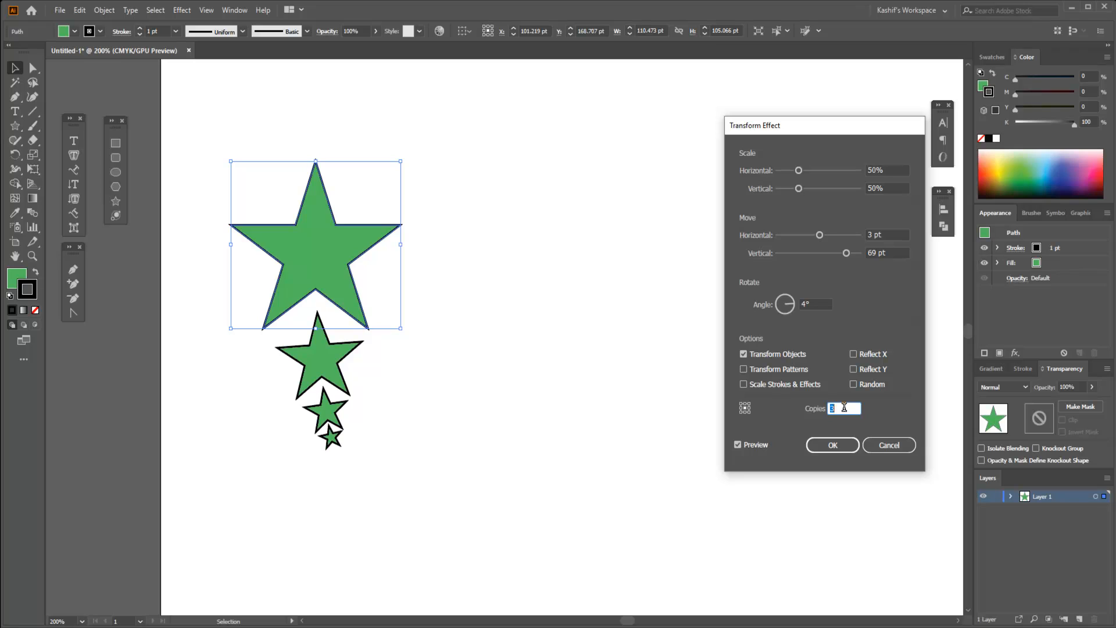
{"action": "key", "text": "Up"}
{"action": "key", "text": "Up"}
{"action": "key", "text": "Up"}
{"action": "key", "text": "Down"}
{"action": "key", "text": "Down"}
{"action": "key", "text": "Down"}
{"action": "key", "text": "Down"}
{"action": "key", "text": "Down"}
{"action": "key", "text": "Down"}
{"action": "key", "text": "Down"}
{"action": "key", "text": "Down"}
{"action": "key", "text": "Down"}
{"action": "key", "text": "Down"}
{"action": "key", "text": "Up"}
Set the Transform effect's rotation angle to 13° for the chain of star copies.
{"action": "left_click", "coordinate": [815, 303]}
{"action": "key", "text": "shift+Up"}
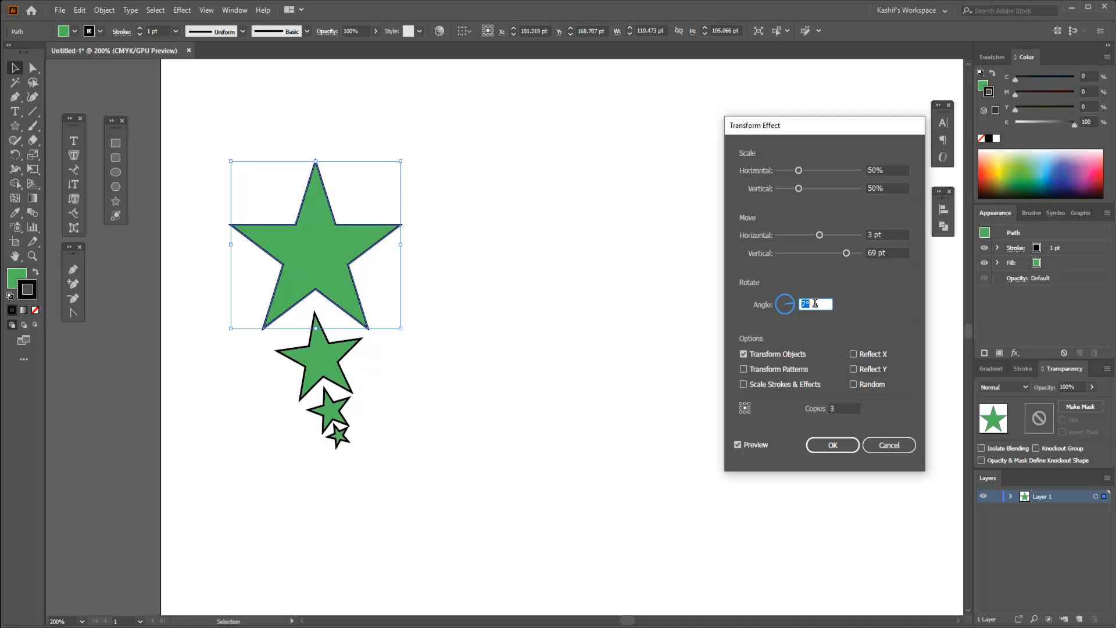
{"action": "key", "text": "Down"}
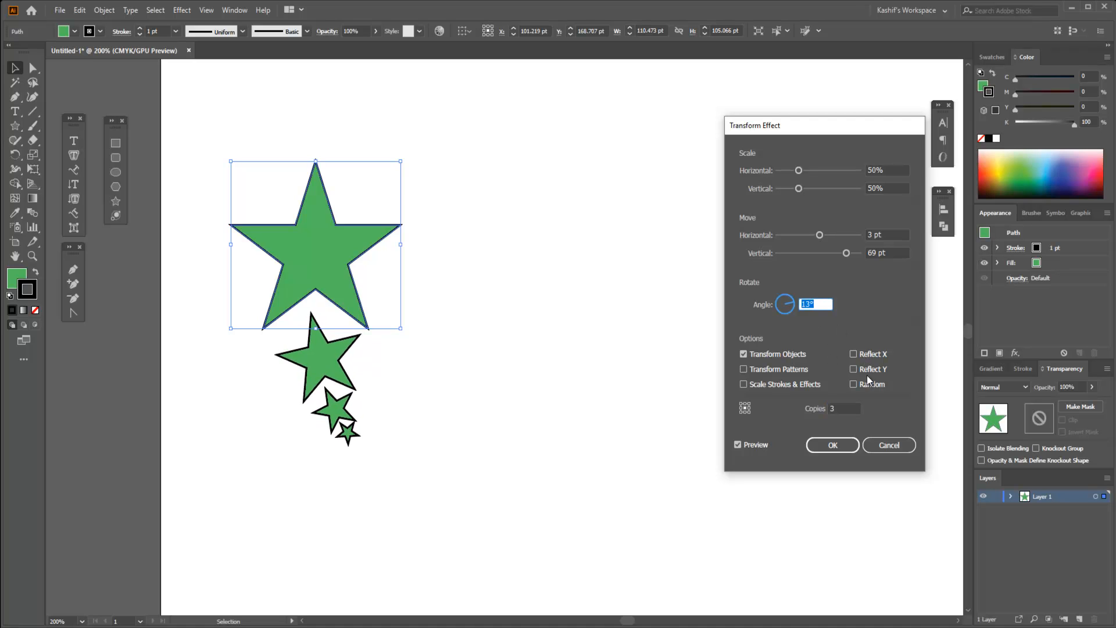
{"action": "left_click", "coordinate": [865, 170]}
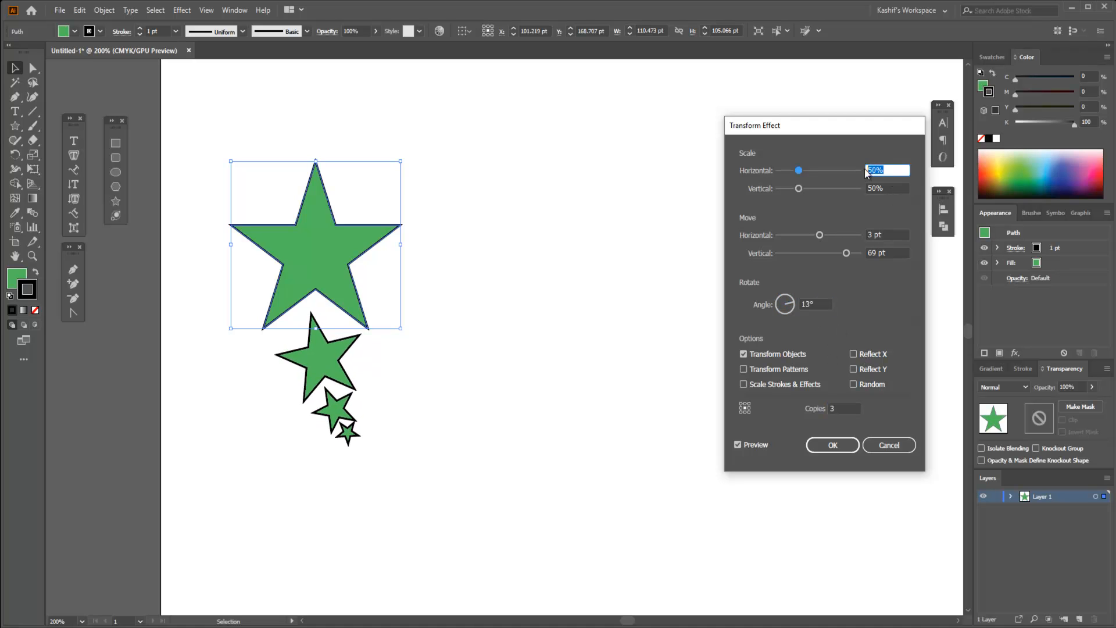
Set the Transform effect's horizontal move to 9 pt.
{"action": "left_click", "coordinate": [879, 234]}
{"action": "key", "text": "Up"}
{"action": "key", "text": "Up"}
{"action": "key", "text": "Up"}
{"action": "key", "text": "Up"}
{"action": "key", "text": "Up"}
{"action": "key", "text": "Up"}
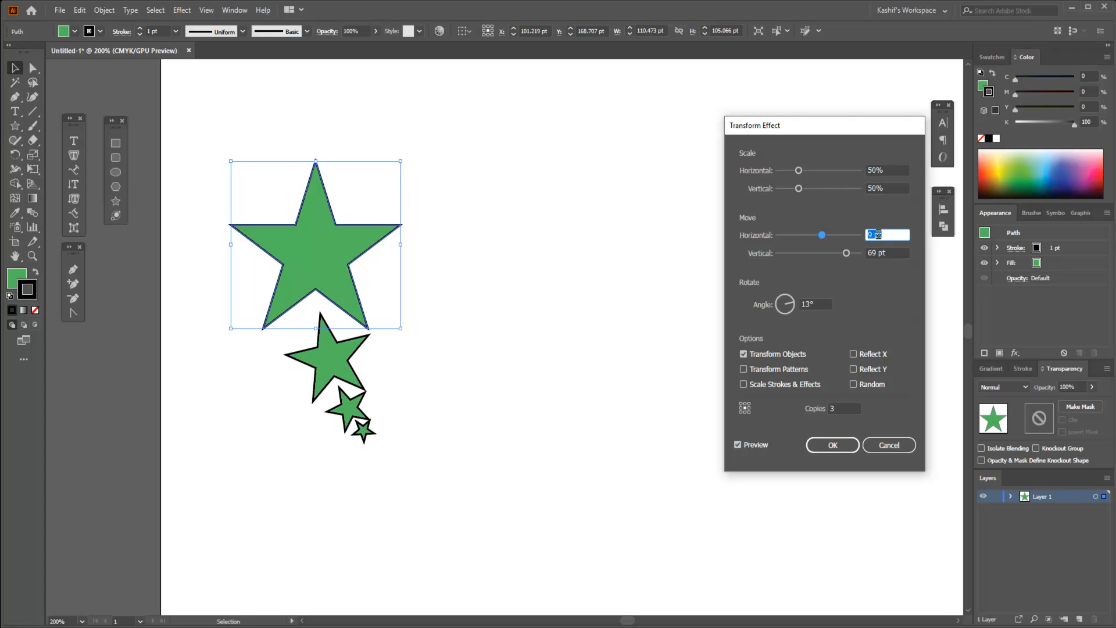
Space the star copies further apart by setting the effect's vertical move to 104 pt.
{"action": "left_click", "coordinate": [886, 250]}
{"action": "key", "text": "Up"}
{"action": "key", "text": "Up"}
{"action": "key", "text": "Up"}
{"action": "key", "text": "Up"}
{"action": "key", "text": "Up"}
{"action": "key", "text": "Up"}
{"action": "key", "text": "Up"}
{"action": "key", "text": "Up"}
{"action": "key", "text": "Up"}
{"action": "key", "text": "Up"}
{"action": "key", "text": "Up"}
{"action": "key", "text": "Up"}
{"action": "key", "text": "Up"}
{"action": "key", "text": "Up"}
{"action": "key", "text": "Up"}
{"action": "key", "text": "Up"}
{"action": "key", "text": "Up"}
{"action": "key", "text": "Up"}
{"action": "key", "text": "Up"}
{"action": "key", "text": "Up"}
{"action": "key", "text": "Up"}
{"action": "key", "text": "Up"}
{"action": "key", "text": "Up"}
{"action": "key", "text": "Up"}
{"action": "key", "text": "Up"}
{"action": "key", "text": "Up"}
{"action": "key", "text": "Up"}
{"action": "key", "text": "Up"}
{"action": "key", "text": "Up"}
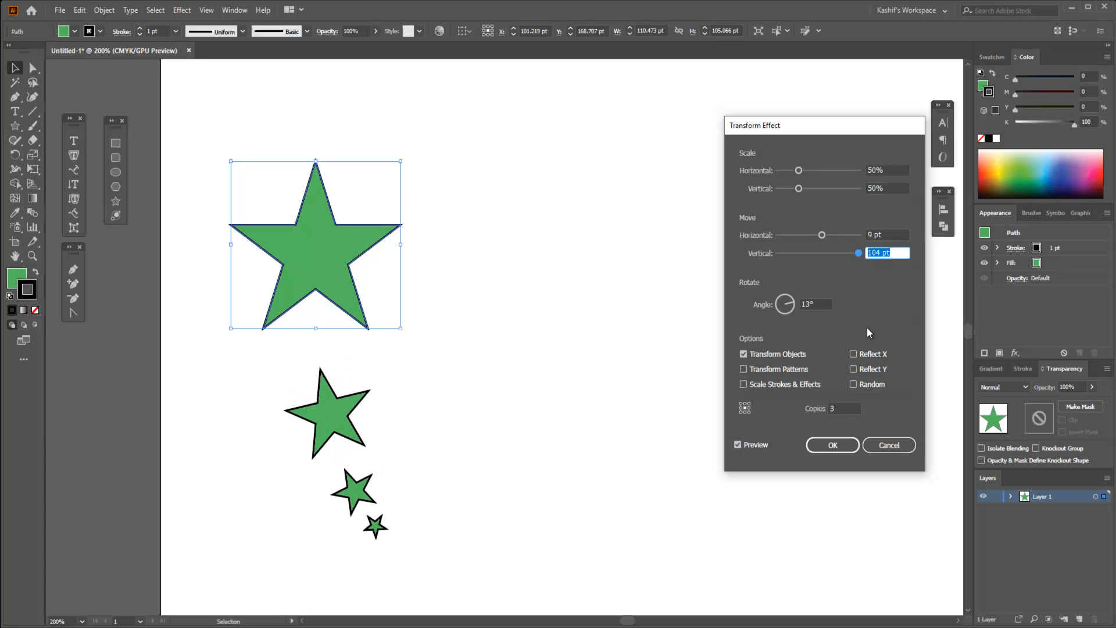
Reduce the number of copies to 2 and discard the Transform effect.
{"action": "left_click", "coordinate": [808, 303]}
{"action": "left_click", "coordinate": [842, 407]}
{"action": "key", "text": "Up"}
{"action": "key", "text": "Up"}
{"action": "key", "text": "Up"}
{"action": "key", "text": "Up"}
{"action": "type", "text": "2"}
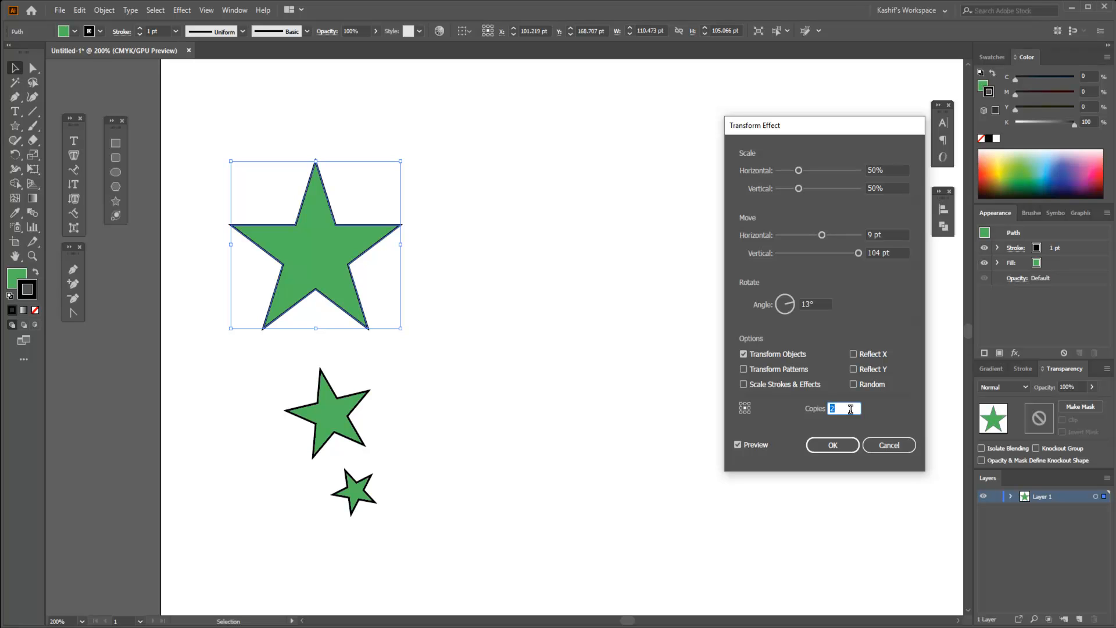
{"action": "left_click", "coordinate": [885, 443]}
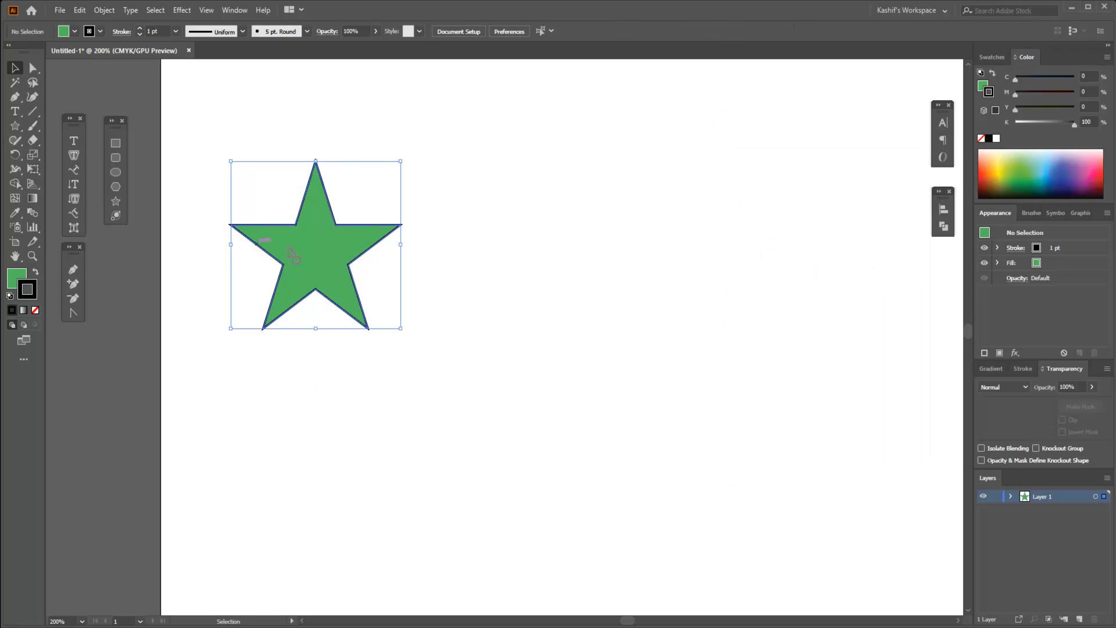
Remove the green star's stroke and open the Transform effect for the star.
{"action": "left_click", "coordinate": [35, 309]}
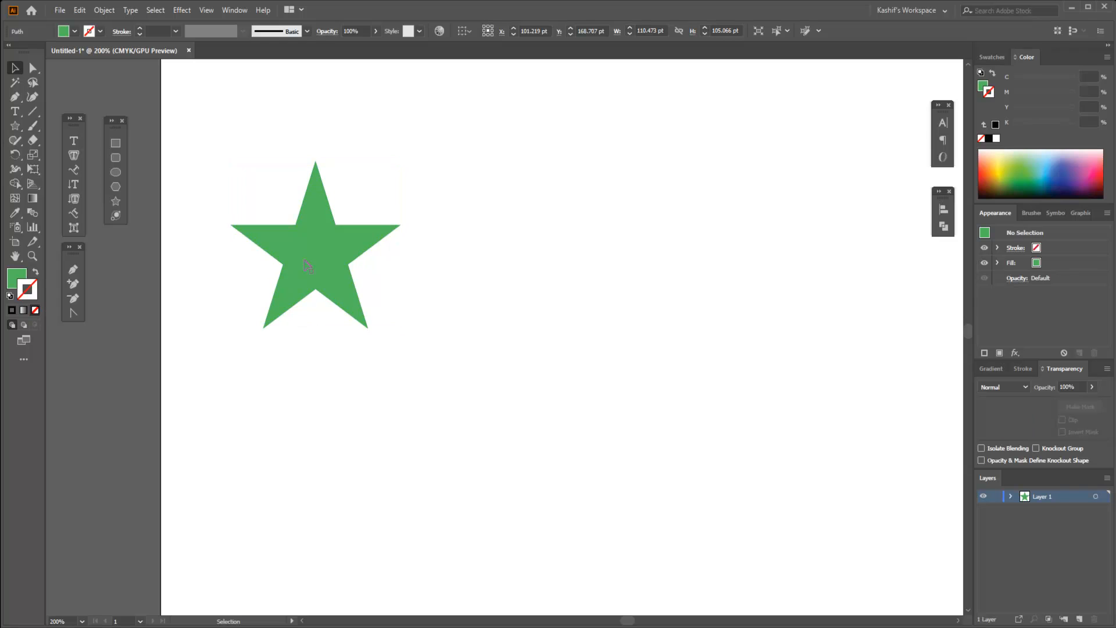
{"action": "left_click", "coordinate": [182, 10]}
{"action": "mouse_move", "coordinate": [227, 108]}
{"action": "left_click", "coordinate": [353, 147]}
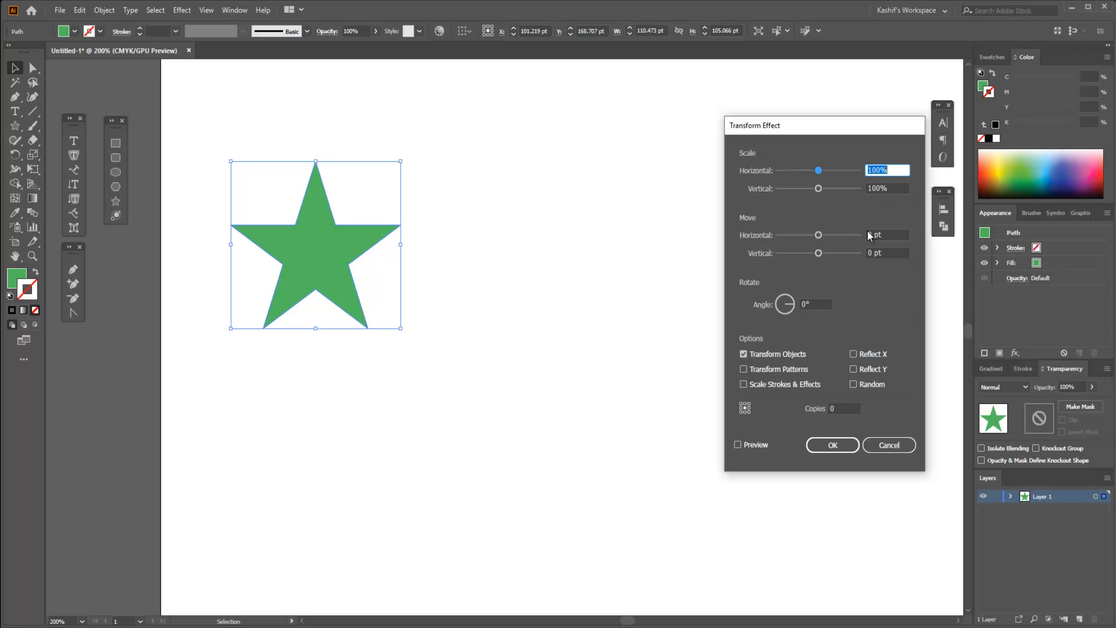
Set the Transform effect to make 1 copy of the star.
{"action": "left_click", "coordinate": [841, 409]}
{"action": "key", "text": "BackSpace"}
{"action": "type", "text": "1"}
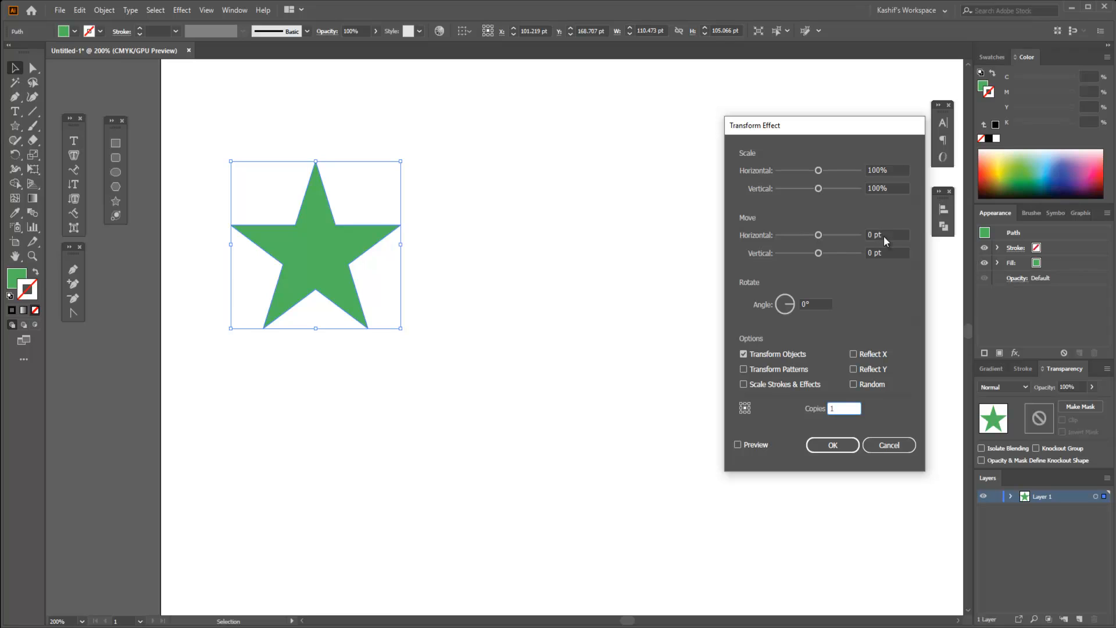
Turn on the effect's preview and set its horizontal move to 16 pt.
{"action": "left_click", "coordinate": [890, 172]}
{"action": "left_click", "coordinate": [895, 235]}
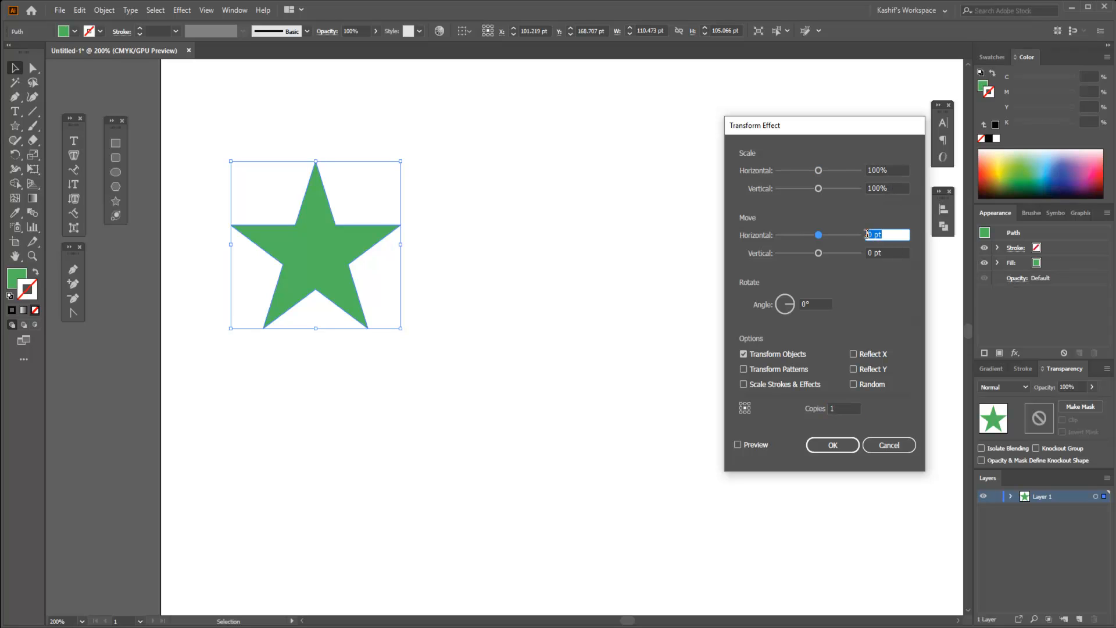
{"action": "double_click", "coordinate": [868, 234]}
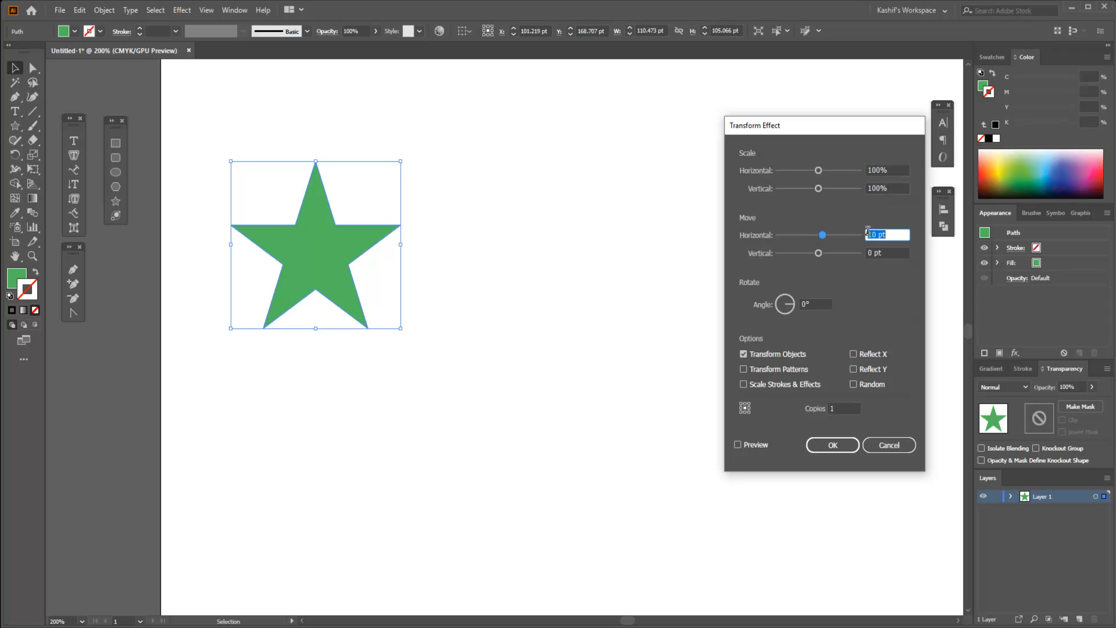
{"action": "left_click", "coordinate": [738, 445]}
{"action": "double_click", "coordinate": [886, 234]}
{"action": "key", "text": "shift+Up"}
Shift the star copy downward by setting the effect's vertical move to 94 pt.
{"action": "double_click", "coordinate": [874, 250]}
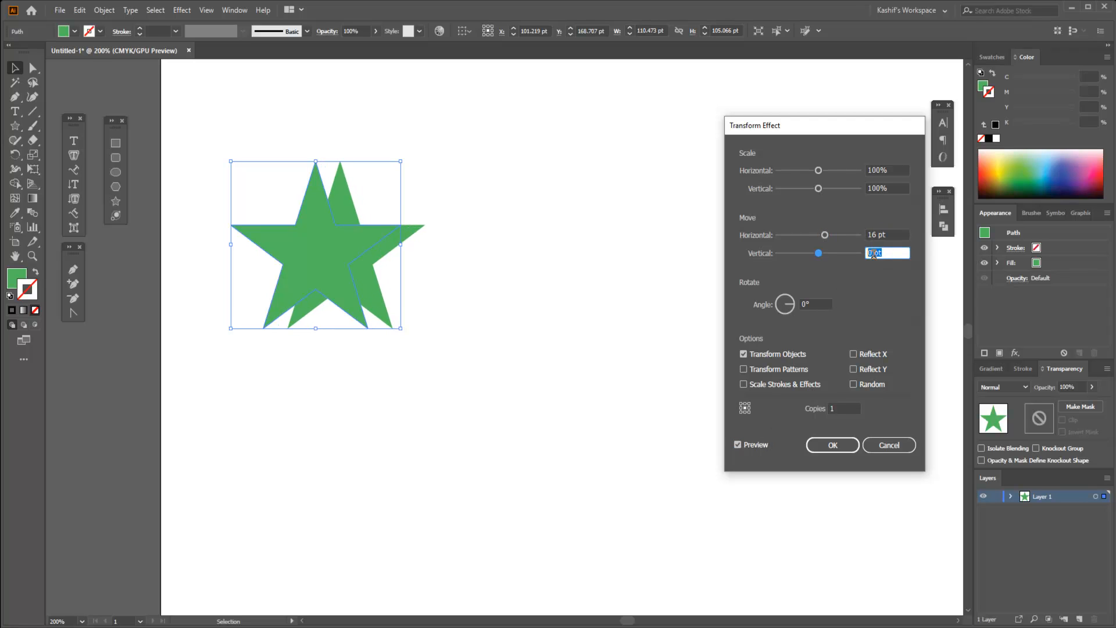
{"action": "key", "text": "shift+Up"}
{"action": "key", "text": "shift+Up"}
{"action": "key", "text": "shift+Up"}
{"action": "key", "text": "shift+Up"}
{"action": "key", "text": "shift+Up"}
{"action": "key", "text": "shift+Up"}
{"action": "key", "text": "shift+Up"}
{"action": "key", "text": "shift+Up"}
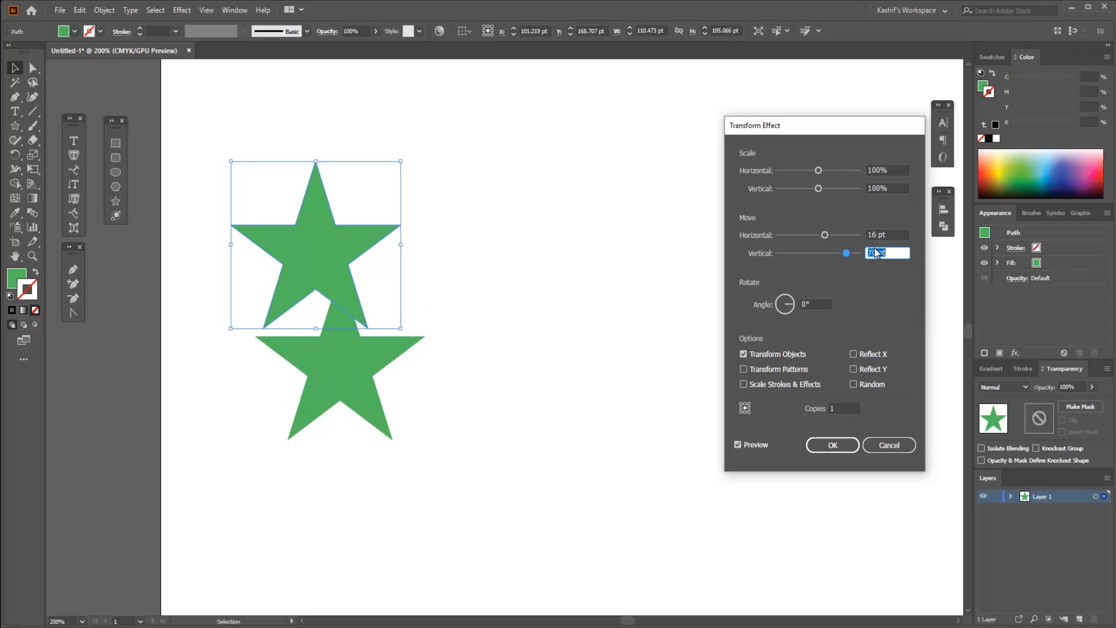
{"action": "key", "text": "shift+Up"}
Bring the copy nearly in line with the original star by reducing the effect's horizontal move to 2 pt.
{"action": "double_click", "coordinate": [885, 235]}
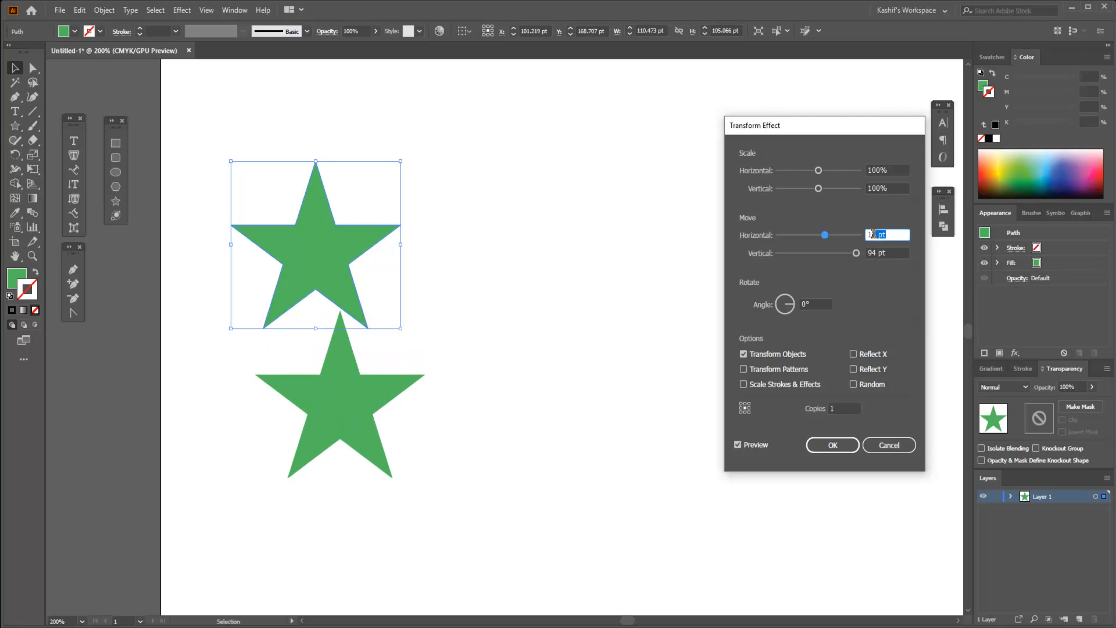
{"action": "key", "text": "shift+Up"}
{"action": "key", "text": "Up"}
{"action": "key", "text": "Up"}
{"action": "key", "text": "shift+Down"}
{"action": "key", "text": "shift+Down"}
{"action": "key", "text": "Down"}
{"action": "key", "text": "Down"}
{"action": "key", "text": "Down"}
{"action": "key", "text": "Down"}
{"action": "key", "text": "Down"}
{"action": "key", "text": "Down"}
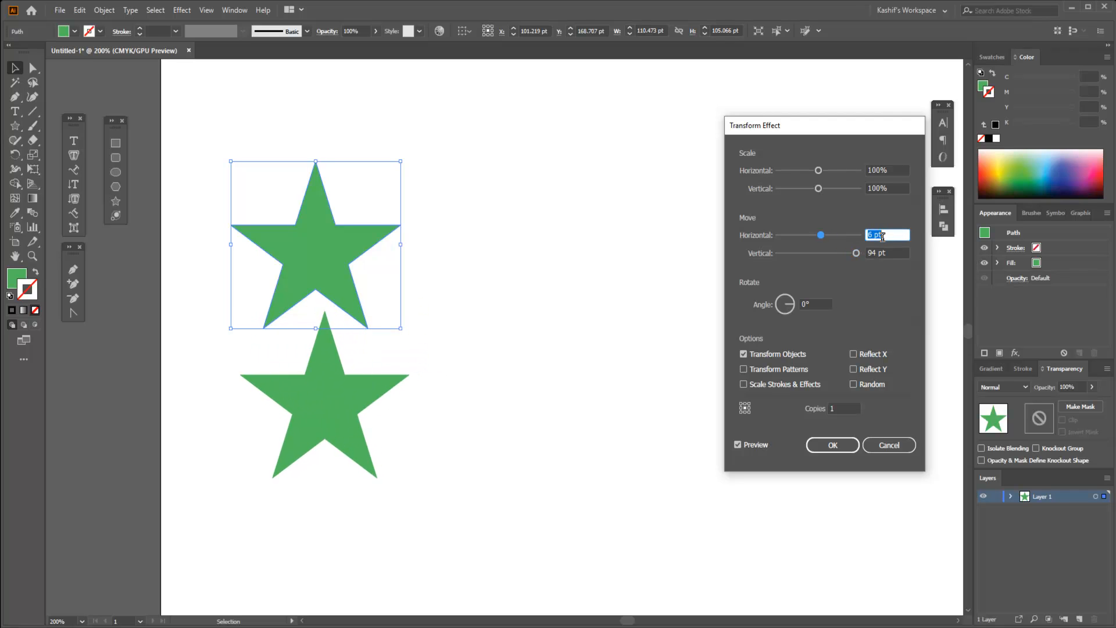
Scale the star copy to 50% both vertically and horizontally in the Transform effect.
{"action": "double_click", "coordinate": [870, 187]}
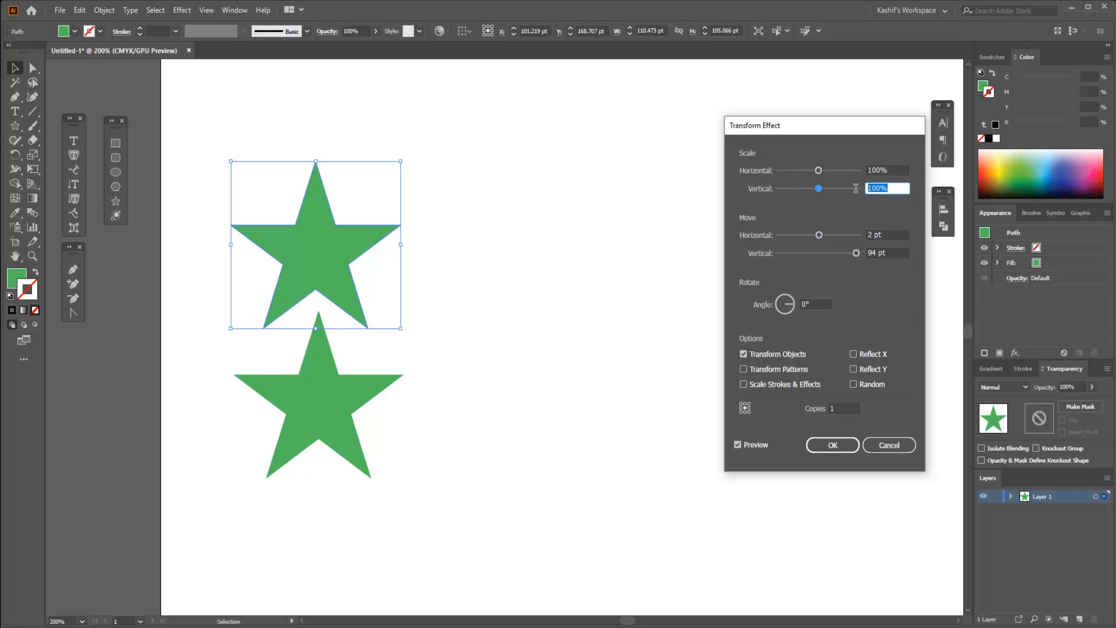
{"action": "type", "text": "50"}
{"action": "key", "text": "shift+Tab"}
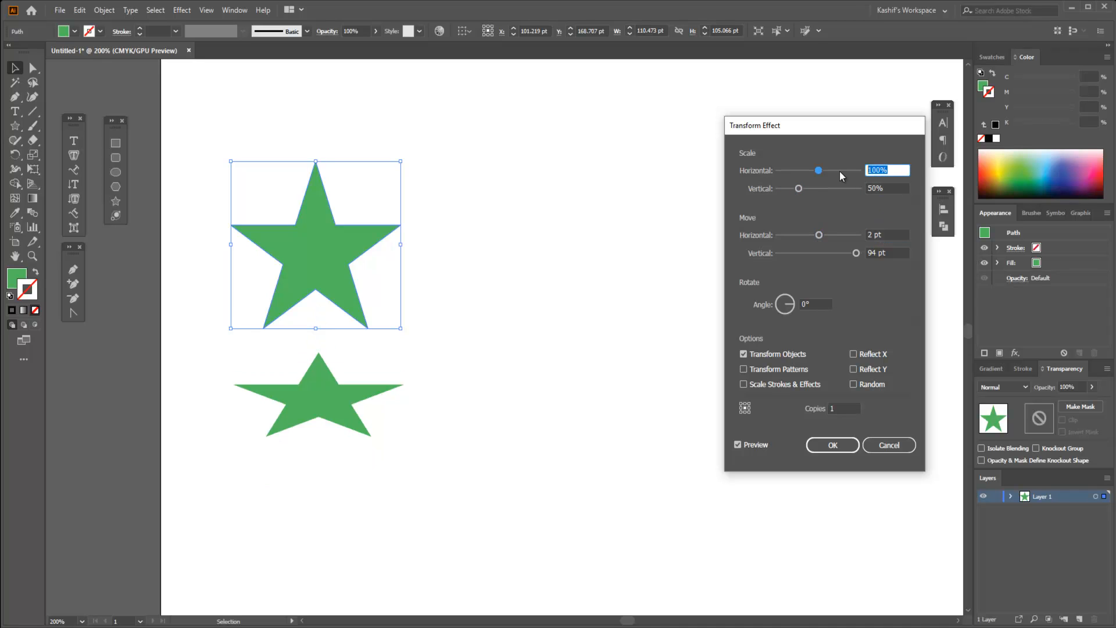
{"action": "type", "text": "50"}
{"action": "key", "text": "Tab"}
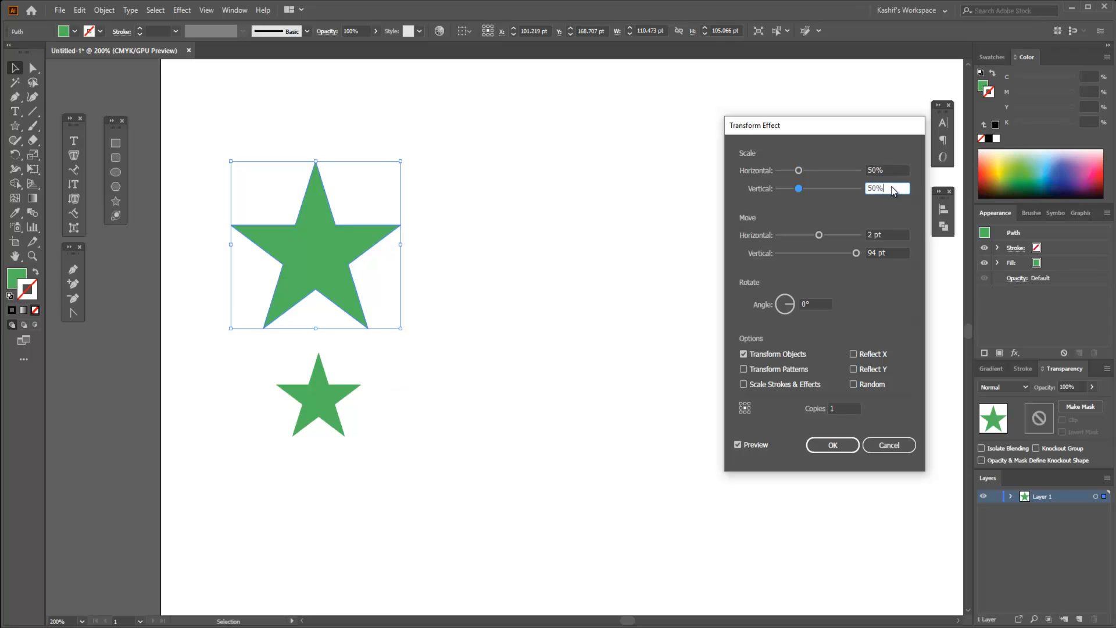
Place the small star just below the original with a horizontal move of 5 pt and a vertical move of 71 pt.
{"action": "left_click", "coordinate": [880, 235]}
{"action": "scroll", "coordinate": [879, 235], "scroll_direction": "up", "scroll_amount": 8}
{"action": "scroll", "coordinate": [877, 232], "scroll_direction": "down", "scroll_amount": 6}
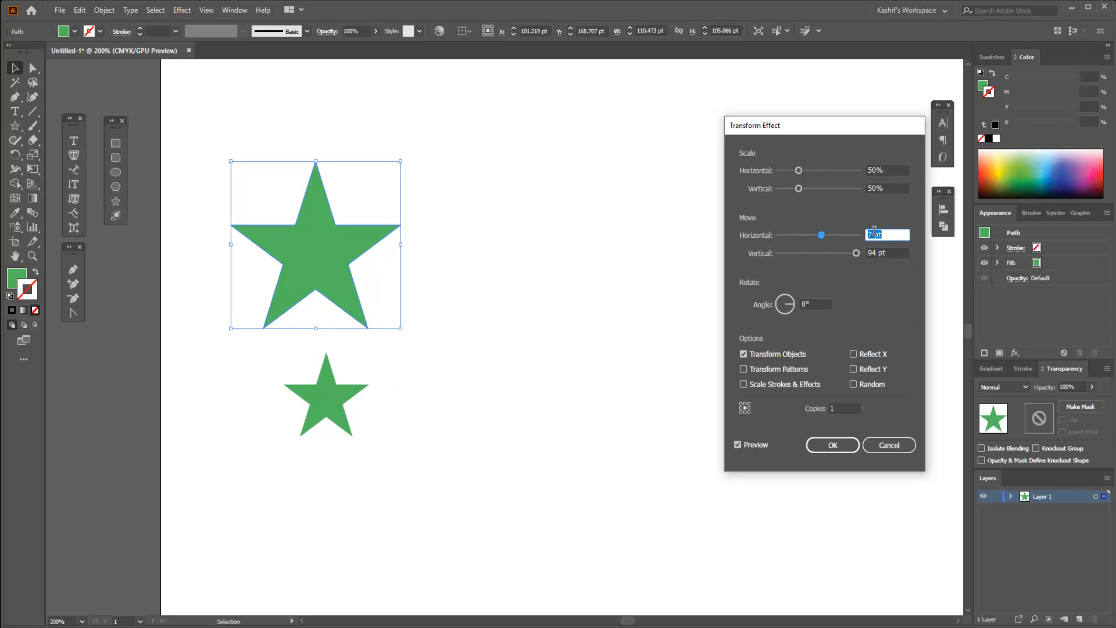
{"action": "left_click_drag", "start_coordinate": [889, 250], "coordinate": [865, 250]}
{"action": "scroll", "coordinate": [871, 250], "scroll_direction": "up", "scroll_amount": 6}
{"action": "scroll", "coordinate": [871, 250], "scroll_direction": "down", "scroll_amount": 19}
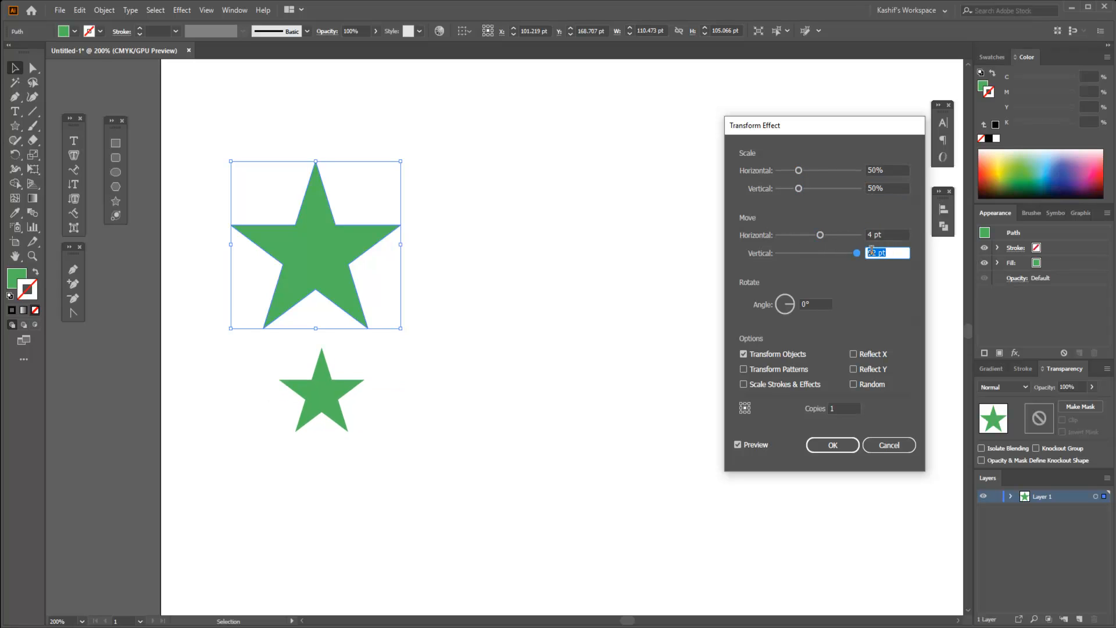
{"action": "scroll", "coordinate": [871, 250], "scroll_direction": "down", "scroll_amount": 14}
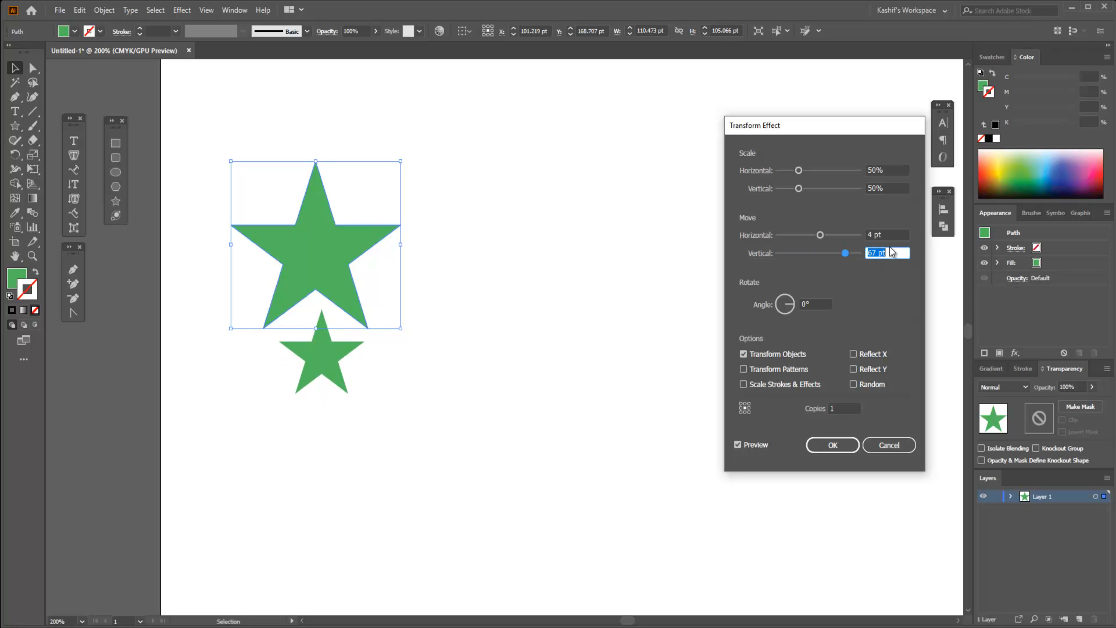
{"action": "scroll", "coordinate": [881, 254], "scroll_direction": "up", "scroll_amount": 4}
{"action": "left_click", "coordinate": [886, 233]}
{"action": "scroll", "coordinate": [886, 234], "scroll_direction": "up", "scroll_amount": 2}
{"action": "scroll", "coordinate": [886, 234], "scroll_direction": "down", "scroll_amount": 1}
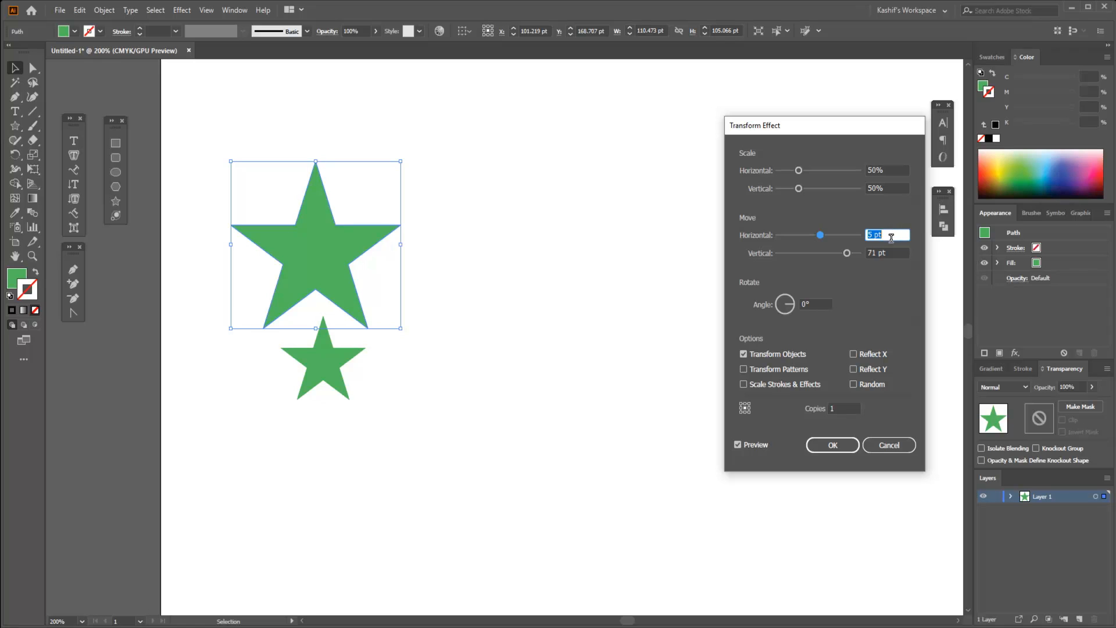
Set the effect's rotation angle to 7° and its number of copies to 7.
{"action": "left_click", "coordinate": [815, 307]}
{"action": "scroll", "coordinate": [815, 307], "scroll_direction": "up", "scroll_amount": 7}
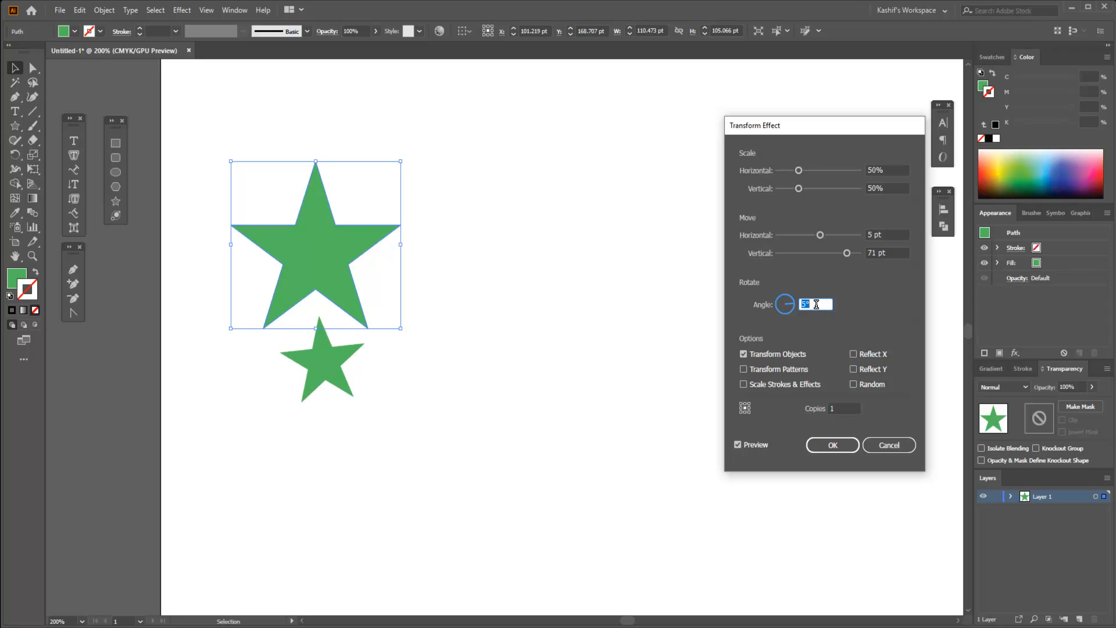
{"action": "left_click", "coordinate": [844, 408]}
{"action": "scroll", "coordinate": [847, 407], "scroll_direction": "up", "scroll_amount": 3}
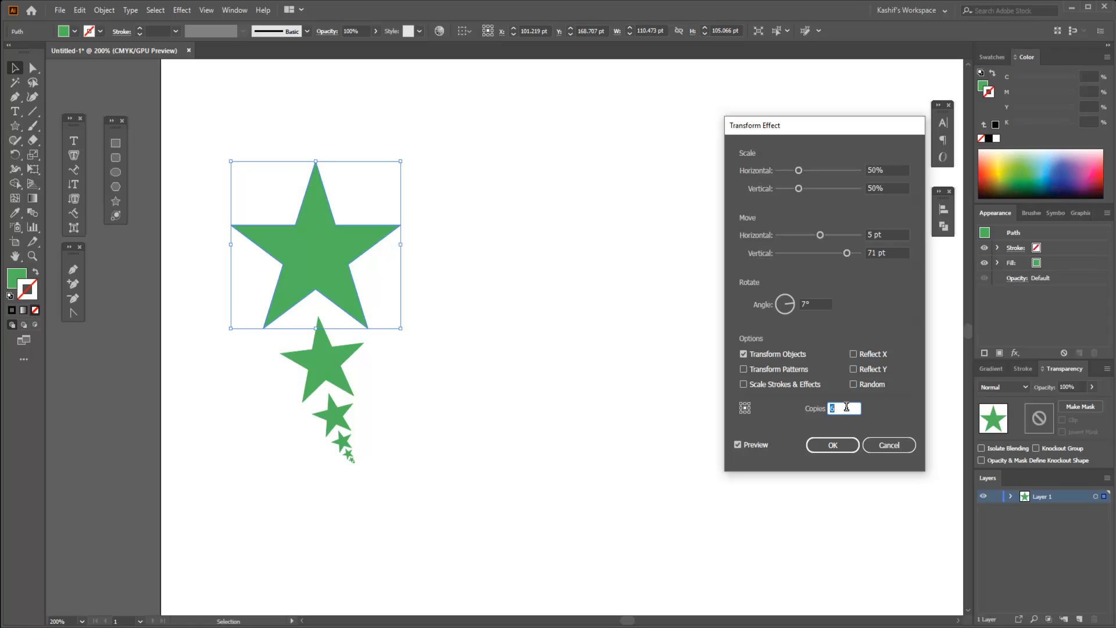
Curve the chain of star copies by setting the effect's rotation angle to 27°.
{"action": "left_click", "coordinate": [812, 304]}
{"action": "scroll", "coordinate": [809, 303], "scroll_direction": "up", "scroll_amount": 3}
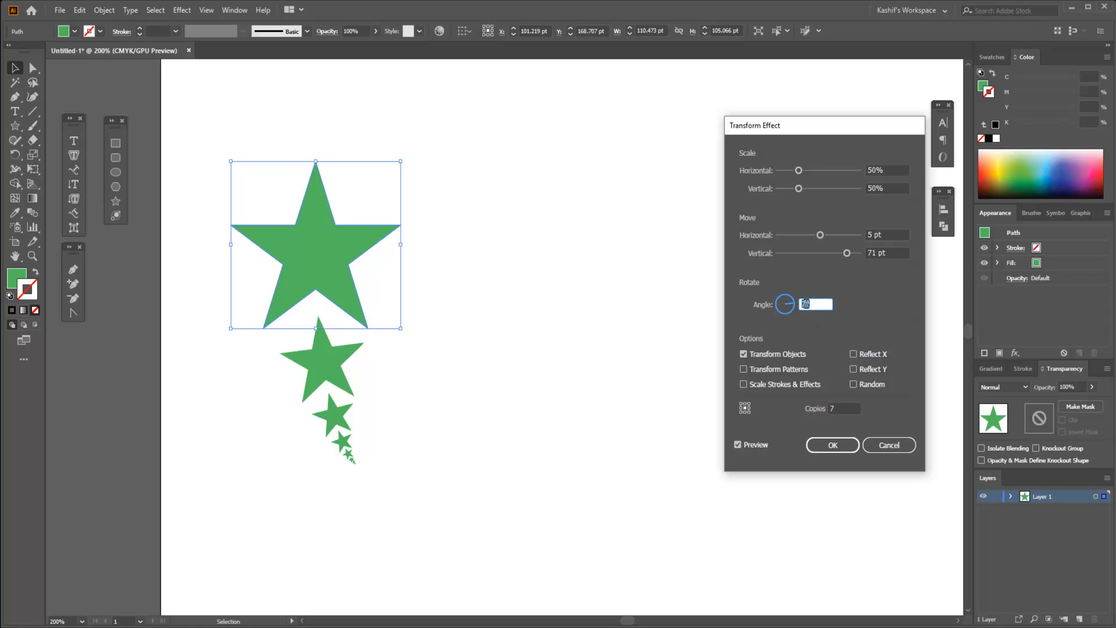
{"action": "scroll", "coordinate": [808, 302], "scroll_direction": "up", "scroll_amount": 20}
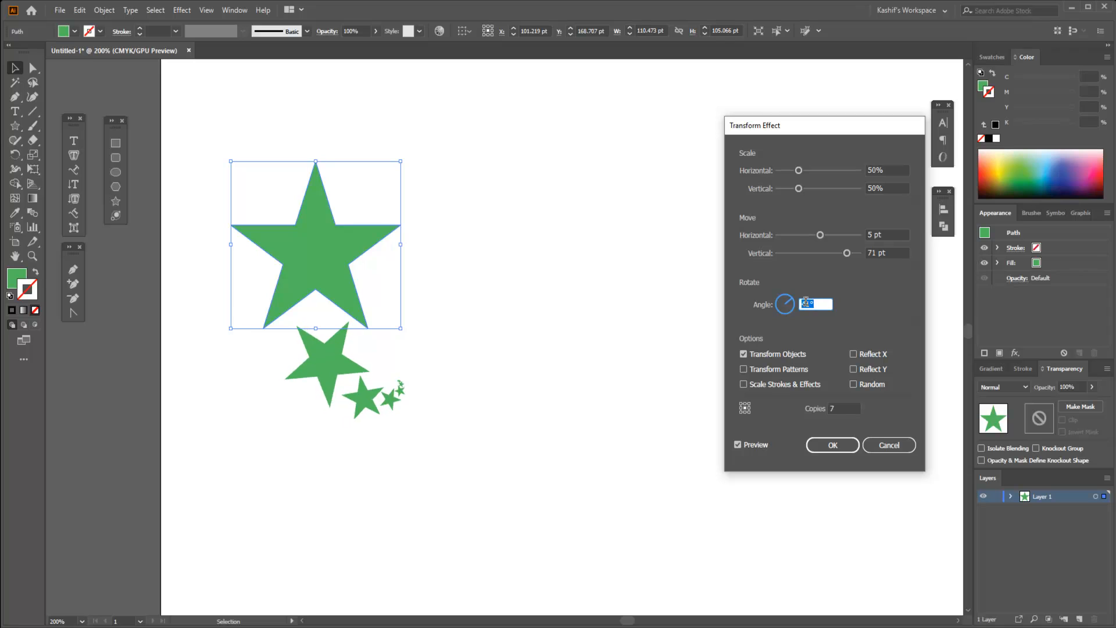
{"action": "scroll", "coordinate": [806, 303], "scroll_direction": "down", "scroll_amount": 4}
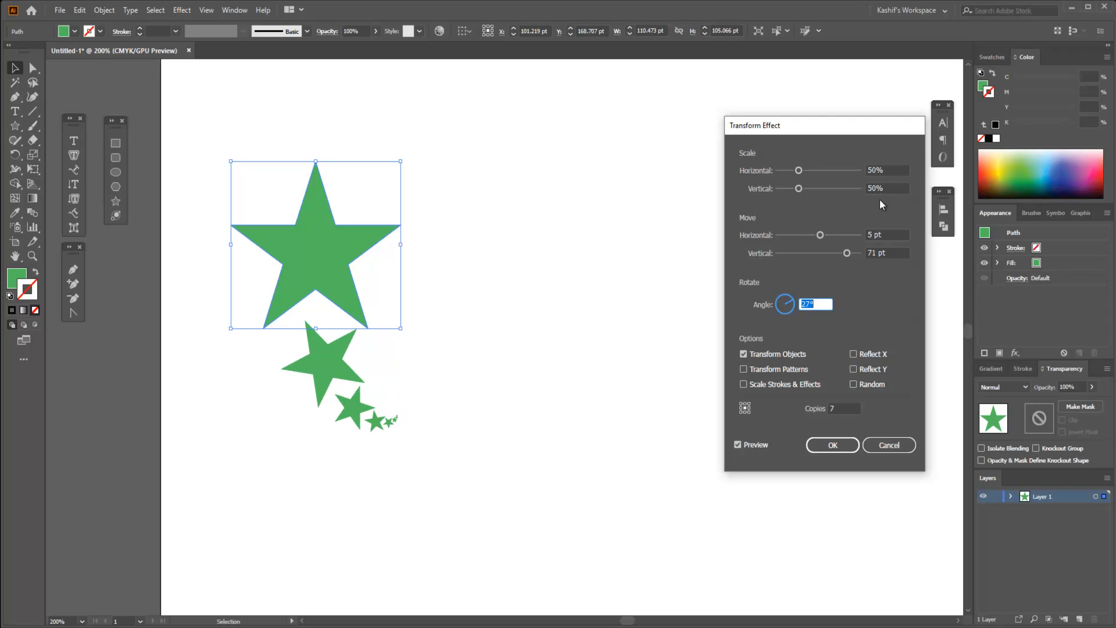
Set the effect's horizontal and vertical scale to 75% to enlarge the star copies.
{"action": "left_click", "coordinate": [890, 169]}
{"action": "type", "text": "75"}
{"action": "key", "text": "Tab"}
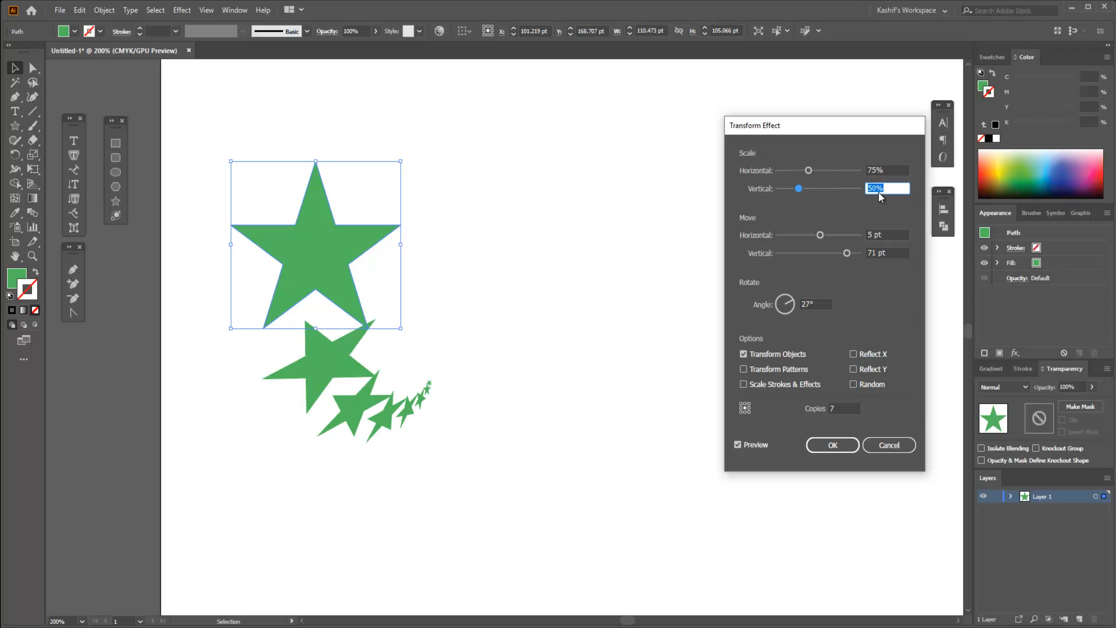
{"action": "type", "text": "75"}
{"action": "left_click", "coordinate": [886, 256]}
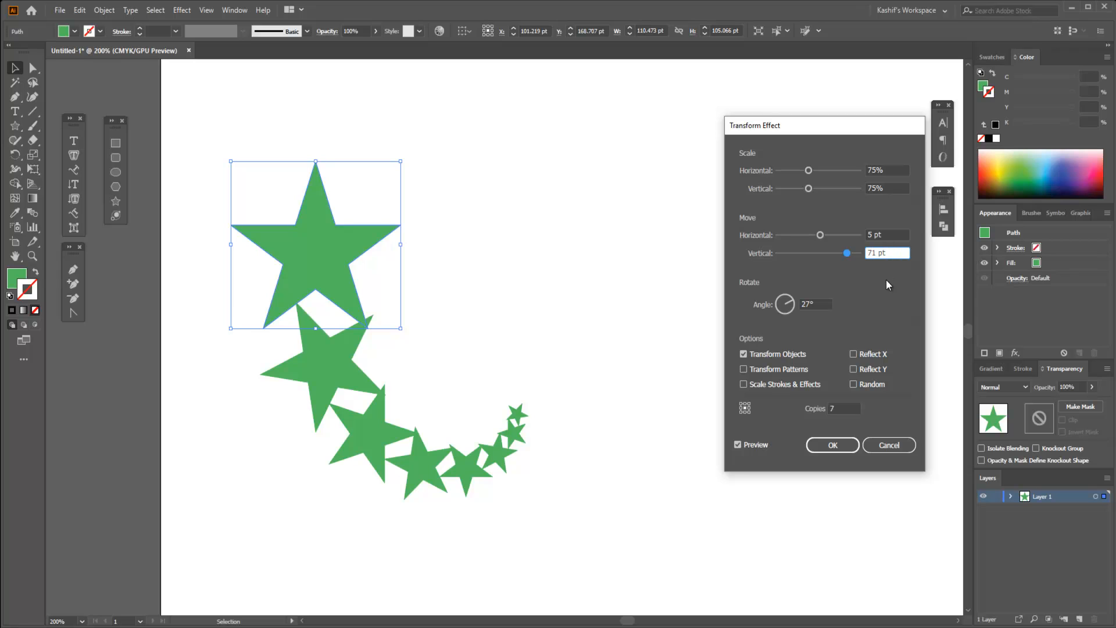
Tighten the curve of the star chain by raising the effect's rotation angle to 33°.
{"action": "left_click", "coordinate": [818, 304]}
{"action": "key", "text": "Up"}
{"action": "key", "text": "Up"}
{"action": "key", "text": "Up"}
{"action": "key", "text": "Up"}
{"action": "key", "text": "Up"}
{"action": "key", "text": "Up"}
{"action": "key", "text": "Up"}
{"action": "key", "text": "Up"}
{"action": "key", "text": "Up"}
{"action": "key", "text": "Up"}
{"action": "key", "text": "Up"}
{"action": "key", "text": "Up"}
{"action": "key", "text": "Up"}
{"action": "key", "text": "Up"}
{"action": "key", "text": "Up"}
{"action": "key", "text": "Up"}
{"action": "key", "text": "Up"}
{"action": "key", "text": "Up"}
{"action": "key", "text": "Up"}
{"action": "key", "text": "Up"}
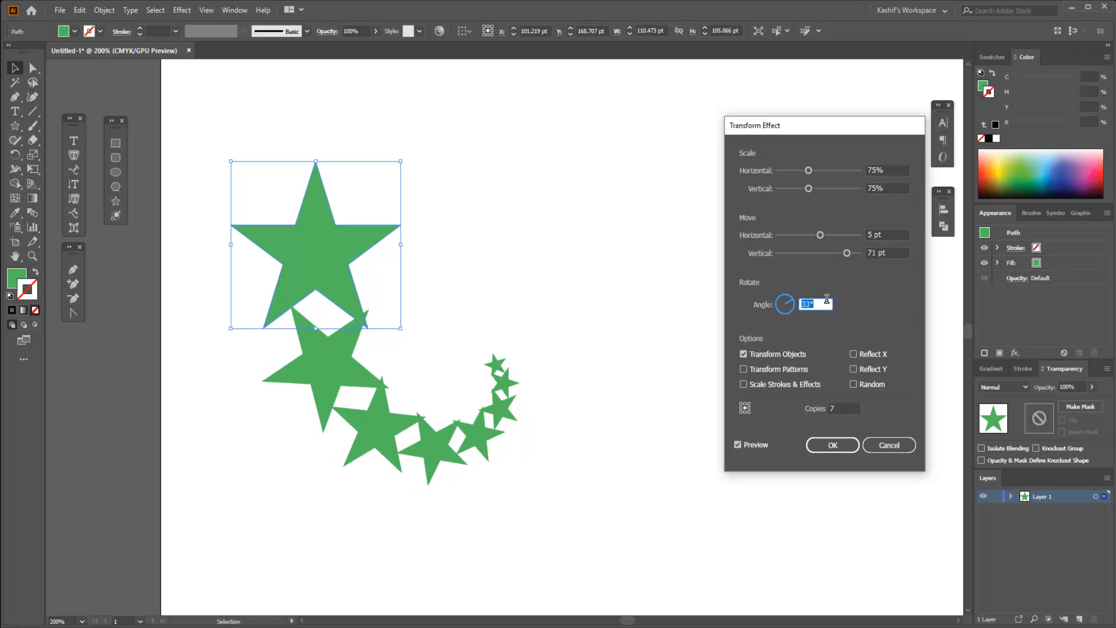
Vary the rotation angle of the star copies up to 49°, then settle on 28°.
{"action": "key", "text": "Down"}
{"action": "key", "text": "Down"}
{"action": "key", "text": "Down"}
{"action": "key", "text": "Down"}
{"action": "key", "text": "Down"}
{"action": "key", "text": "Down"}
{"action": "key", "text": "Down"}
{"action": "key", "text": "Down"}
{"action": "key", "text": "Down"}
{"action": "key", "text": "Down"}
{"action": "key", "text": "Down"}
{"action": "key", "text": "Down"}
{"action": "key", "text": "Down"}
{"action": "key", "text": "Down"}
{"action": "key", "text": "Down"}
{"action": "key", "text": "Down"}
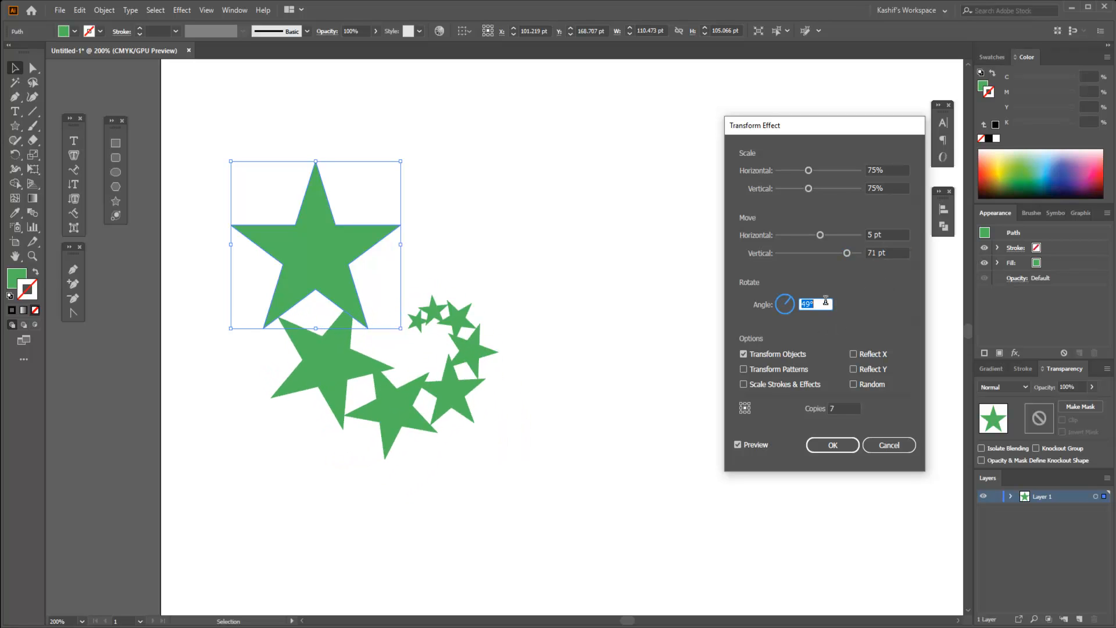
{"action": "key", "text": "Down"}
{"action": "key", "text": "Down"}
{"action": "key", "text": "Down"}
{"action": "key", "text": "Down"}
{"action": "left_click", "coordinate": [879, 169]}
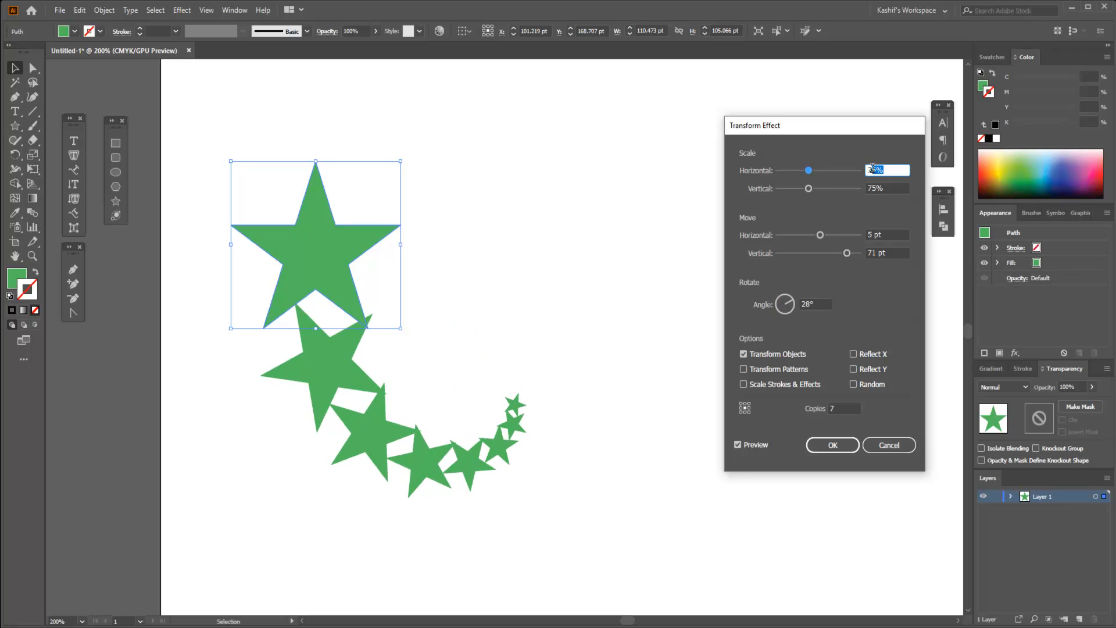
Set the effect's horizontal move distance to 14 pt.
{"action": "left_click", "coordinate": [878, 234]}
{"action": "key", "text": "Up"}
{"action": "key", "text": "Up"}
{"action": "key", "text": "Up"}
{"action": "key", "text": "Up"}
{"action": "key", "text": "Up"}
{"action": "key", "text": "Up"}
{"action": "key", "text": "Up"}
{"action": "key", "text": "Up"}
{"action": "key", "text": "Up"}
{"action": "key", "text": "Up"}
{"action": "key", "text": "Up"}
{"action": "key", "text": "Up"}
{"action": "key", "text": "Up"}
{"action": "key", "text": "Up"}
{"action": "key", "text": "Up"}
{"action": "key", "text": "Up"}
{"action": "key", "text": "Up"}
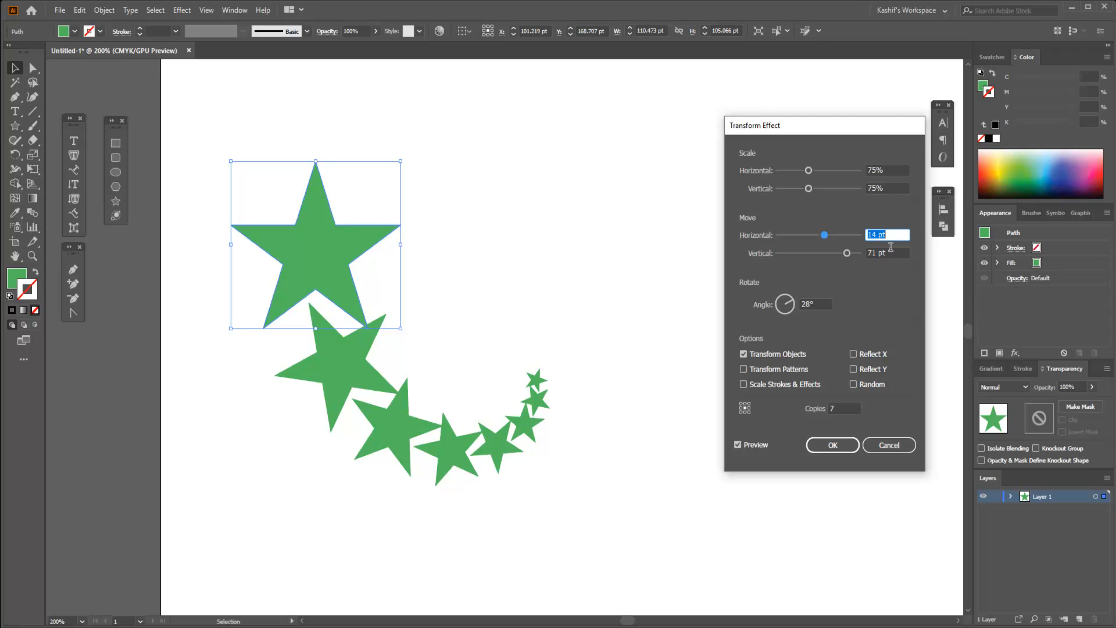
Space the star copies farther apart by setting the effect's vertical move distance to 90 pt.
{"action": "left_click_drag", "start_coordinate": [888, 253], "coordinate": [869, 252]}
{"action": "key", "text": "Up"}
{"action": "key", "text": "Up"}
{"action": "key", "text": "Up"}
{"action": "key", "text": "Up"}
{"action": "key", "text": "Up"}
{"action": "key", "text": "Up"}
{"action": "key", "text": "Up"}
{"action": "key", "text": "Up"}
{"action": "key", "text": "Up"}
{"action": "key", "text": "Up"}
{"action": "key", "text": "Up"}
{"action": "key", "text": "Up"}
{"action": "key", "text": "Up"}
{"action": "key", "text": "Up"}
{"action": "key", "text": "Up"}
{"action": "key", "text": "Up"}
{"action": "key", "text": "Up"}
{"action": "key", "text": "Up"}
{"action": "key", "text": "Up"}
{"action": "key", "text": "Up"}
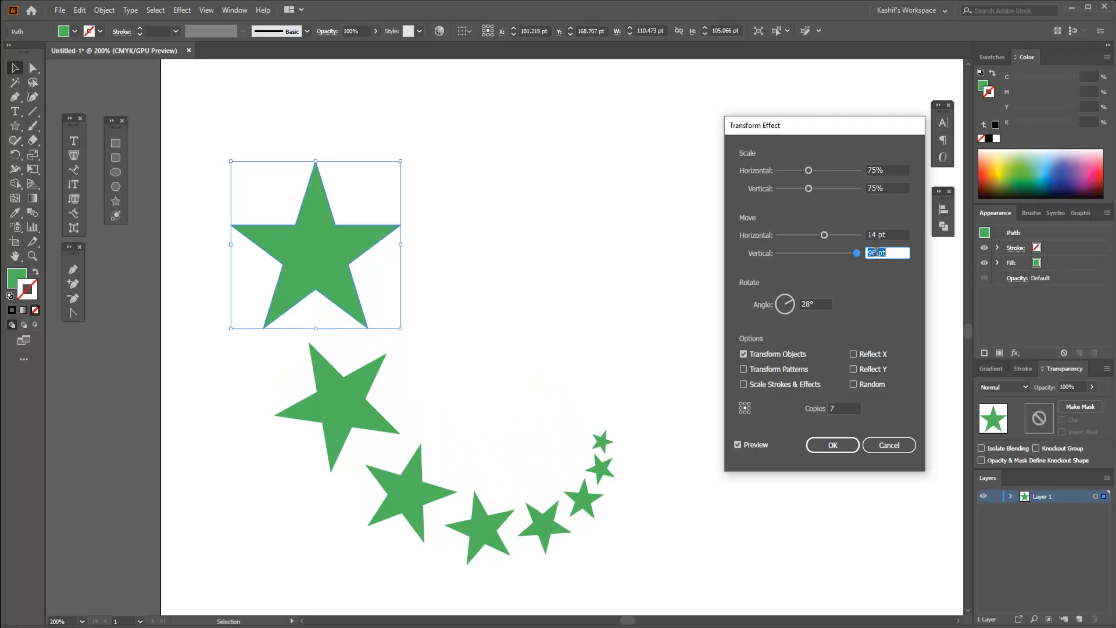
{"action": "key", "text": "Down"}
{"action": "key", "text": "Down"}
{"action": "key", "text": "Down"}
{"action": "key", "text": "Down"}
{"action": "key", "text": "Down"}
{"action": "key", "text": "Down"}
{"action": "key", "text": "Down"}
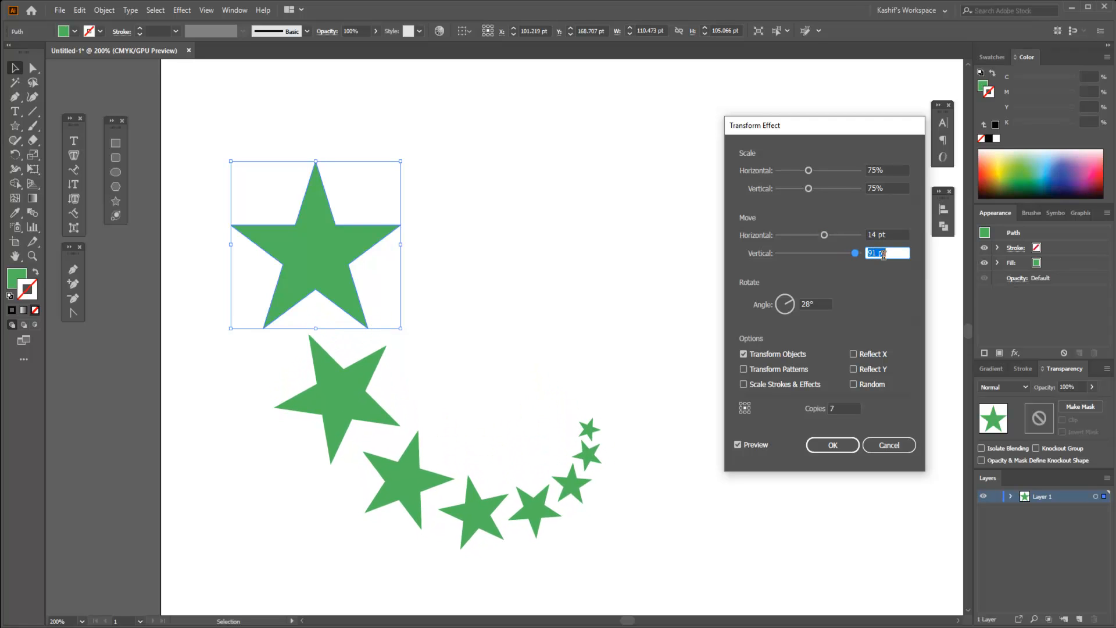
{"action": "key", "text": "Up"}
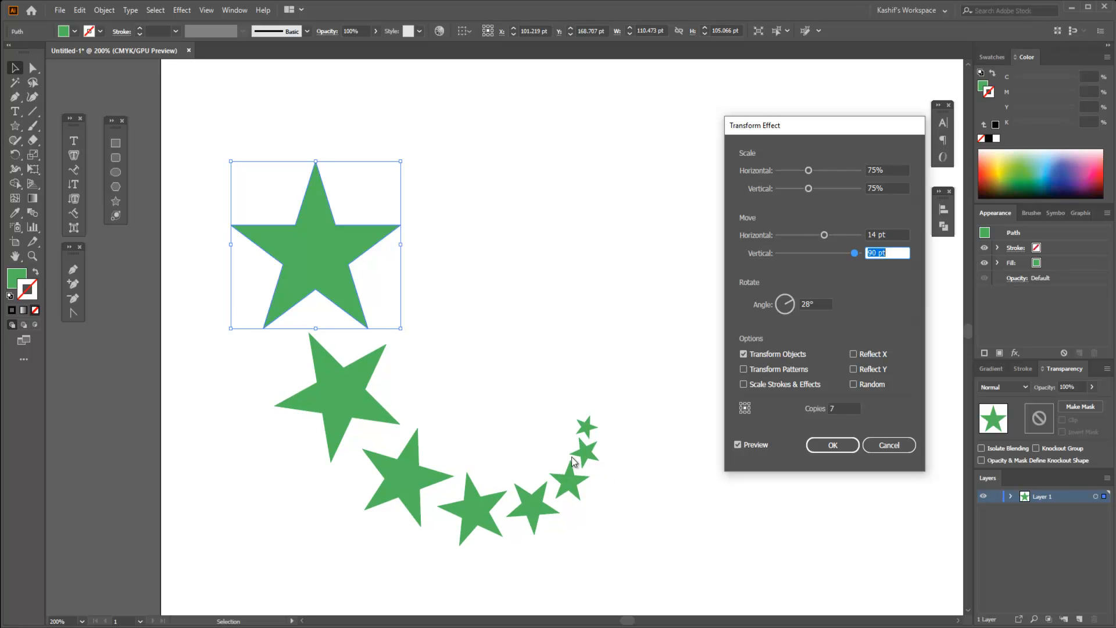
Curl the star chain more tightly by setting the effect's rotation angle to 35°.
{"action": "left_click", "coordinate": [816, 303]}
{"action": "key", "text": "Up"}
{"action": "key", "text": "Up"}
{"action": "key", "text": "Up"}
{"action": "key", "text": "Up"}
{"action": "key", "text": "Up"}
{"action": "key", "text": "Up"}
{"action": "key", "text": "Up"}
{"action": "key", "text": "Up"}
{"action": "key", "text": "Up"}
{"action": "key", "text": "Up"}
{"action": "key", "text": "Up"}
{"action": "key", "text": "Up"}
{"action": "key", "text": "Up"}
{"action": "key", "text": "Up"}
{"action": "key", "text": "Up"}
{"action": "key", "text": "Up"}
{"action": "key", "text": "Up"}
{"action": "key", "text": "Up"}
{"action": "key", "text": "Up"}
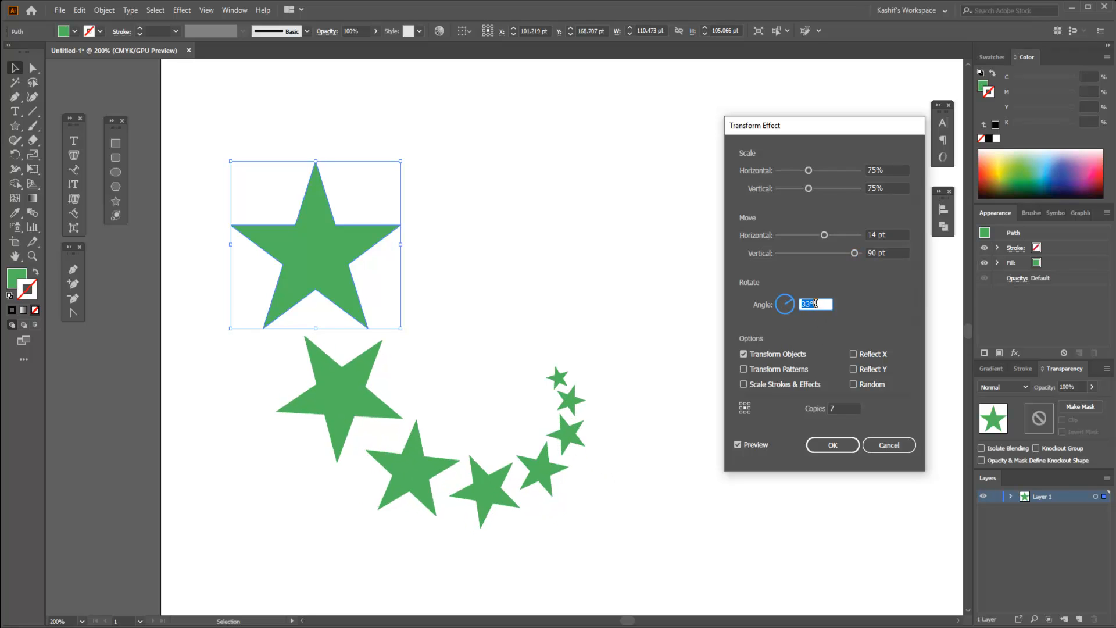
{"action": "key", "text": "Down"}
{"action": "key", "text": "Down"}
{"action": "key", "text": "Down"}
{"action": "key", "text": "Down"}
{"action": "key", "text": "Down"}
{"action": "key", "text": "Down"}
{"action": "key", "text": "Down"}
{"action": "key", "text": "Down"}
{"action": "key", "text": "Down"}
{"action": "key", "text": "Down"}
{"action": "key", "text": "Down"}
{"action": "key", "text": "Down"}
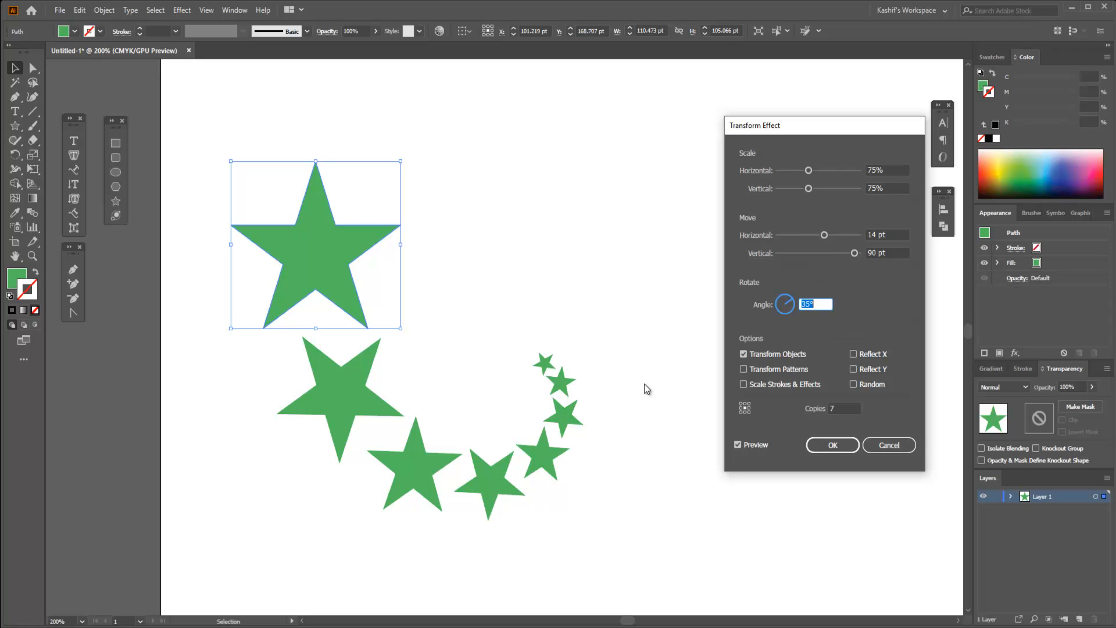
Enable Transform Patterns, and try the Random, Reflect Y and Reflect X options one at a time, switching each off again.
{"action": "left_click", "coordinate": [743, 354]}
{"action": "left_click", "coordinate": [745, 356]}
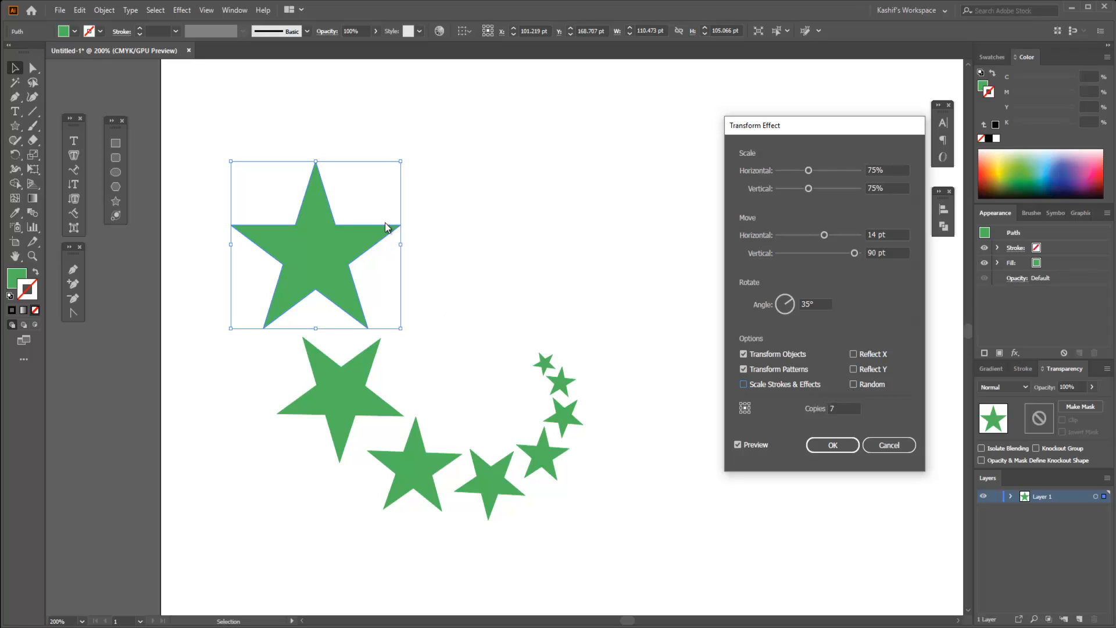
{"action": "left_click", "coordinate": [864, 386]}
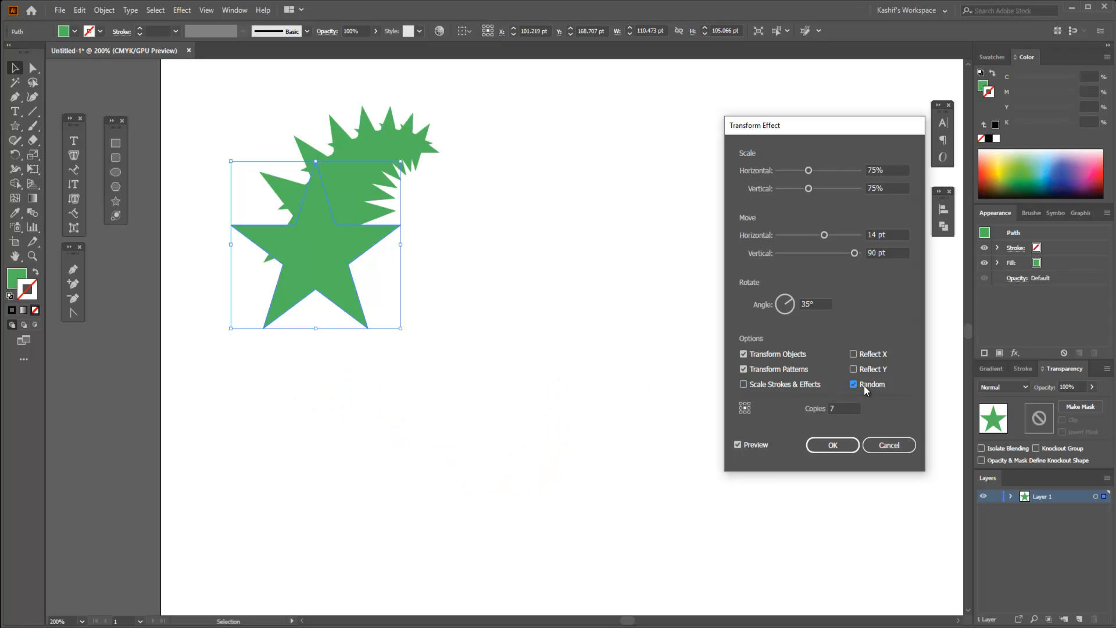
{"action": "left_click", "coordinate": [864, 385]}
{"action": "left_click", "coordinate": [857, 371]}
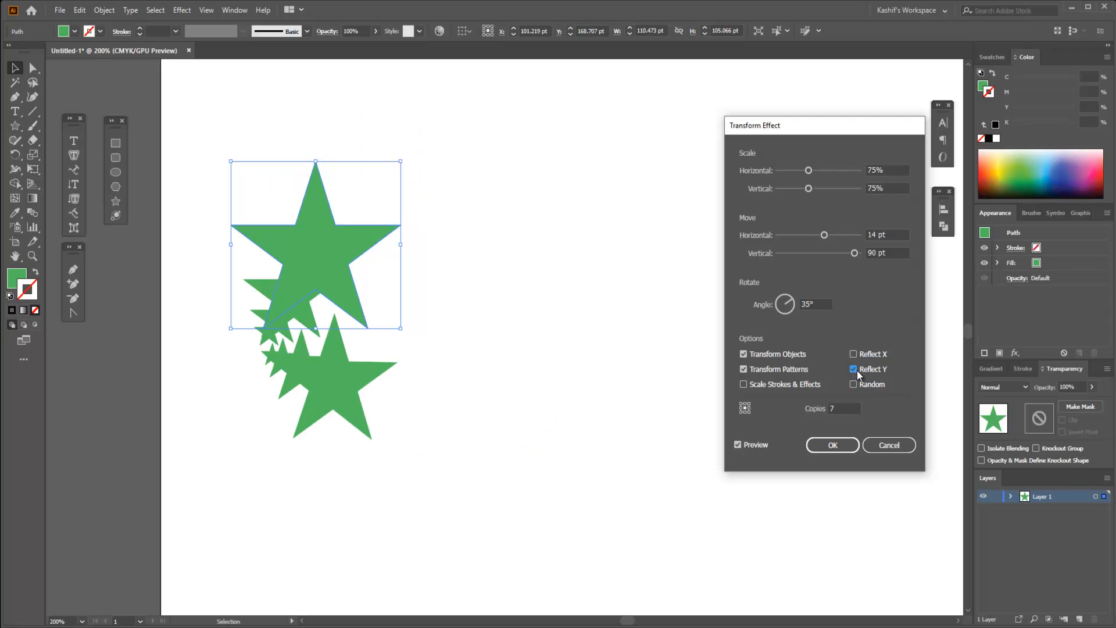
{"action": "left_click", "coordinate": [855, 369]}
{"action": "left_click", "coordinate": [853, 356]}
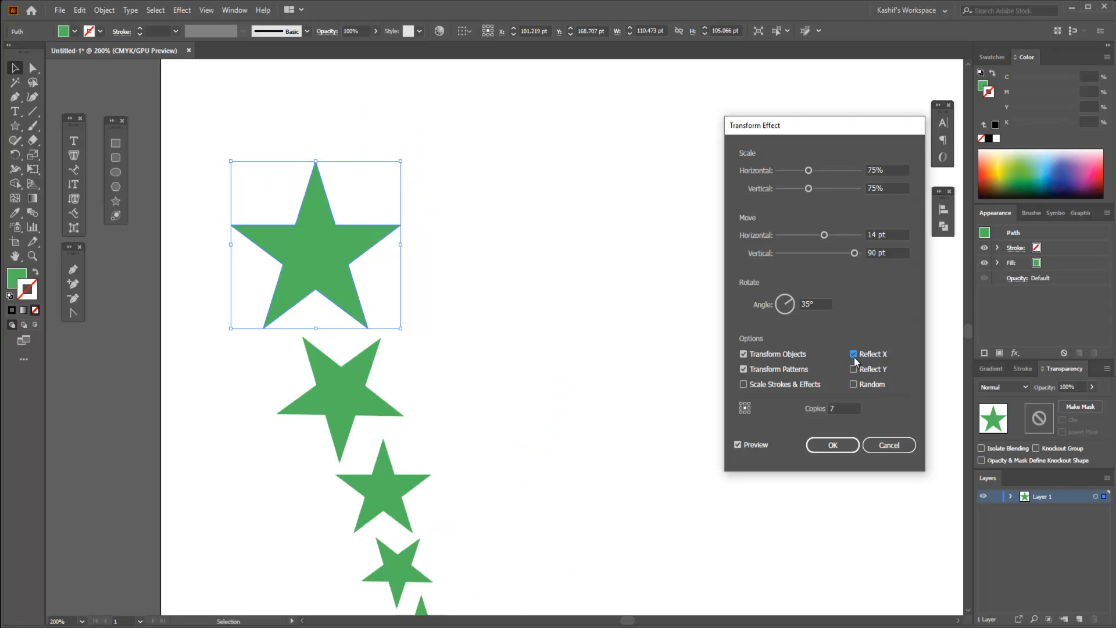
{"action": "left_click", "coordinate": [854, 354]}
Extend the spiral by setting the effect's number of copies to 14.
{"action": "double_click", "coordinate": [837, 408]}
{"action": "key", "text": "Up"}
{"action": "key", "text": "Up"}
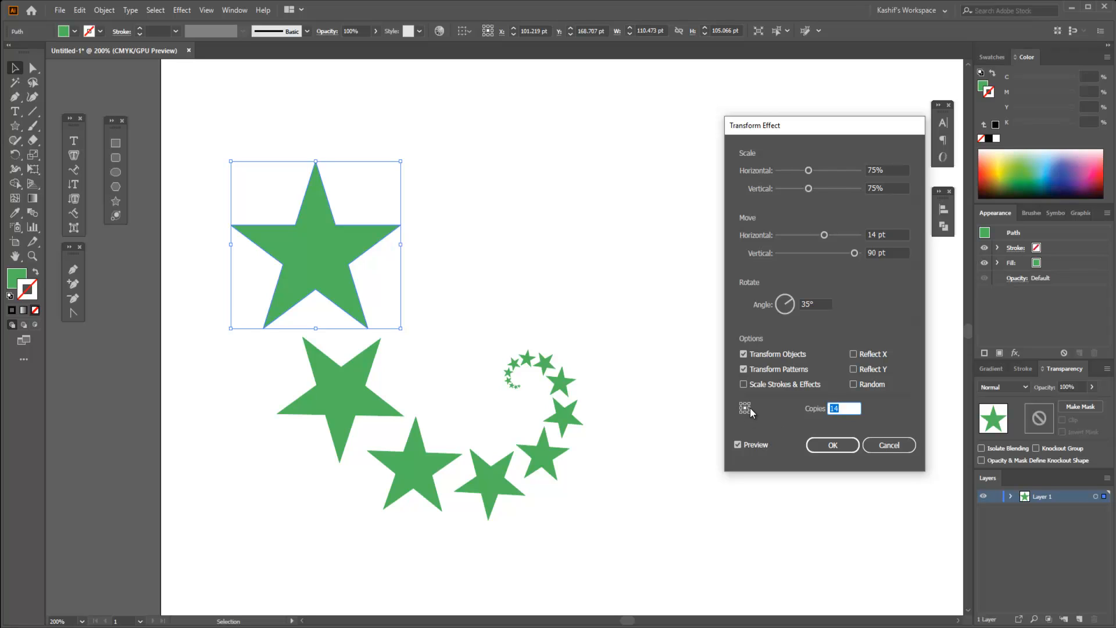
Try several reference points for the transformation, restore the centre one, and apply the effect to the star.
{"action": "left_click", "coordinate": [750, 407]}
{"action": "left_click", "coordinate": [745, 407]}
{"action": "left_click", "coordinate": [742, 407]}
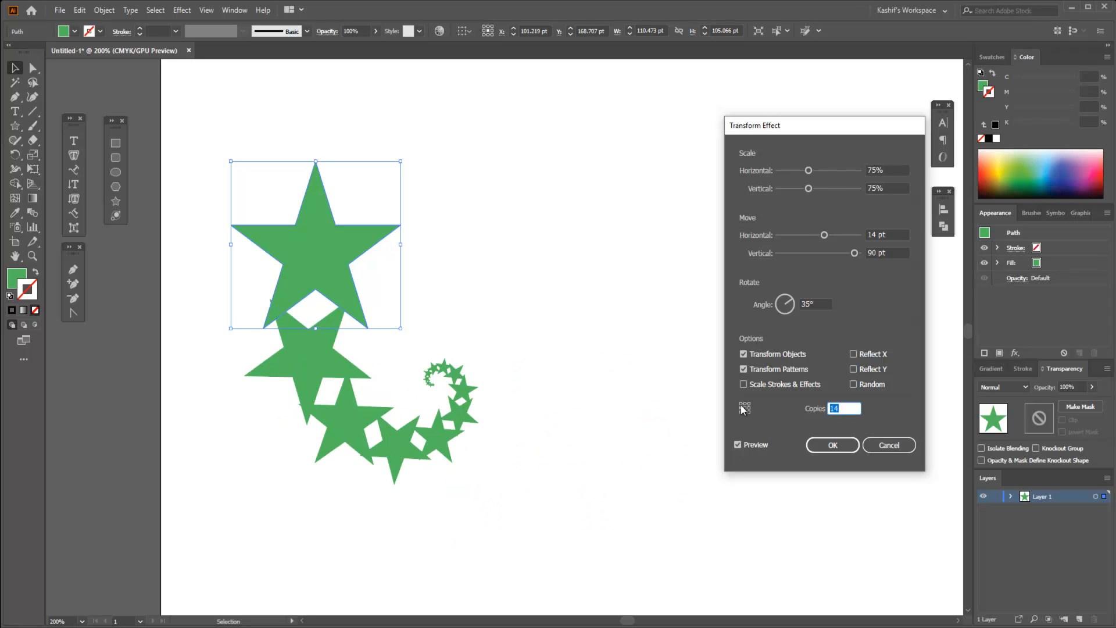
{"action": "left_click", "coordinate": [742, 404]}
{"action": "left_click", "coordinate": [749, 404]}
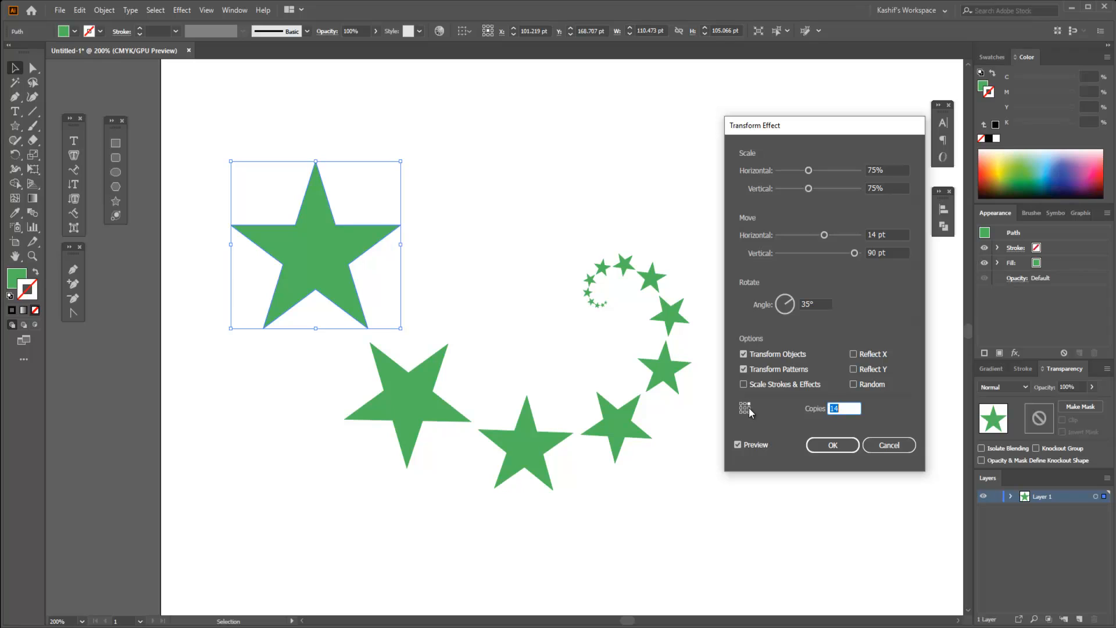
{"action": "left_click", "coordinate": [745, 407]}
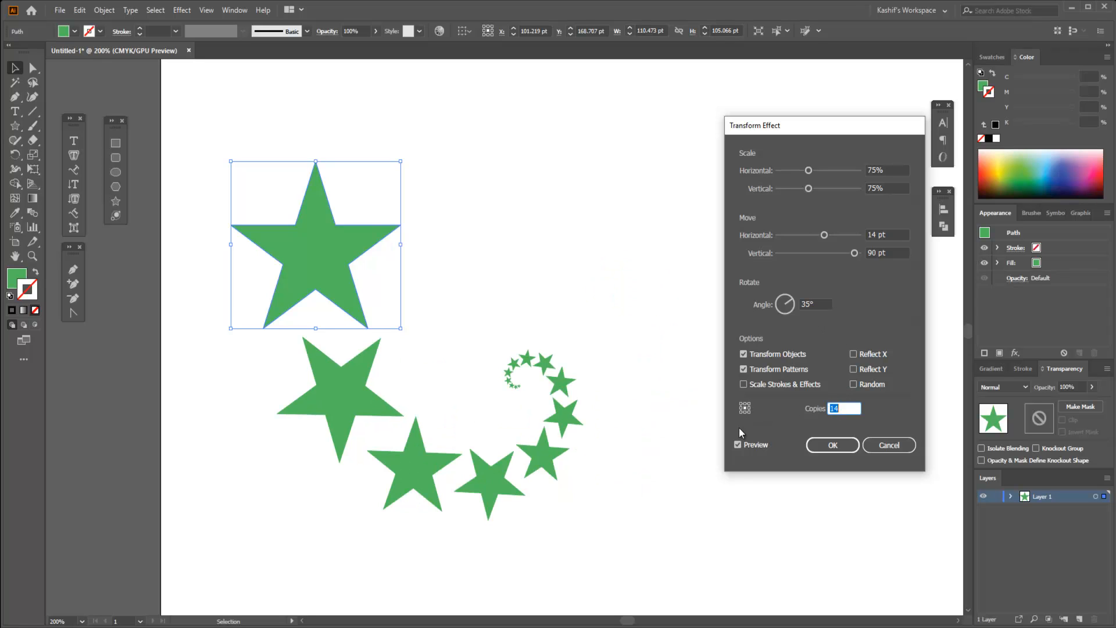
{"action": "left_click", "coordinate": [849, 447]}
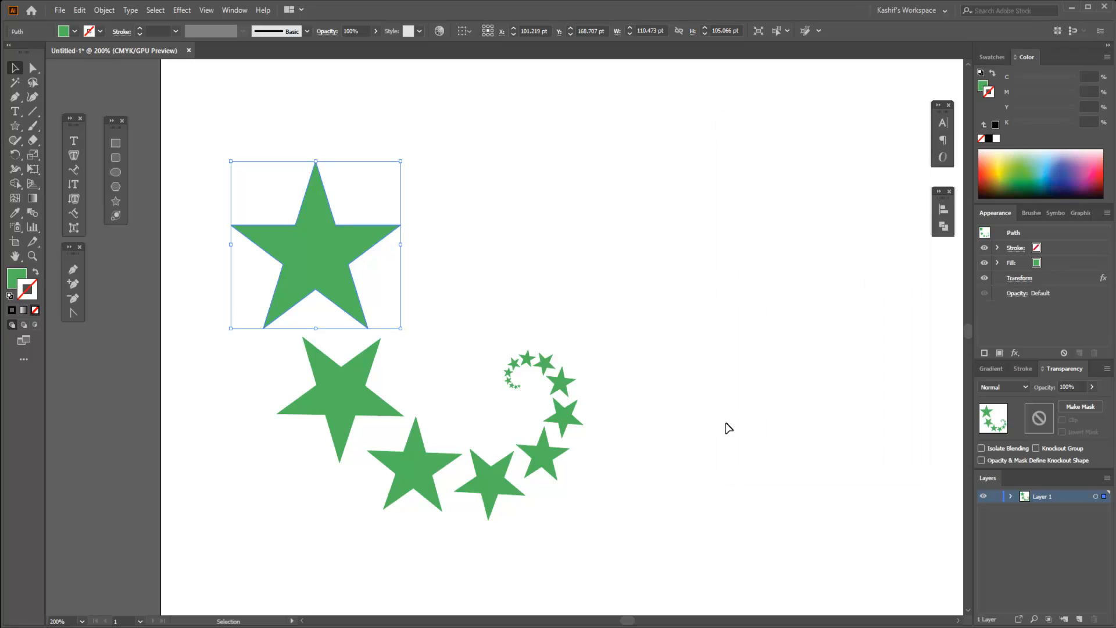
Move the original star together with its spiral of copies to the right and slightly up.
{"action": "left_click", "coordinate": [642, 413]}
{"action": "left_click", "coordinate": [346, 247]}
{"action": "left_click", "coordinate": [475, 249]}
{"action": "left_click", "coordinate": [364, 260]}
{"action": "left_click_drag", "start_coordinate": [307, 269], "coordinate": [497, 250]}
Try to select the smaller star copies individually and with a selection marquee around the chain.
{"action": "left_click", "coordinate": [387, 400]}
{"action": "left_click", "coordinate": [525, 367]}
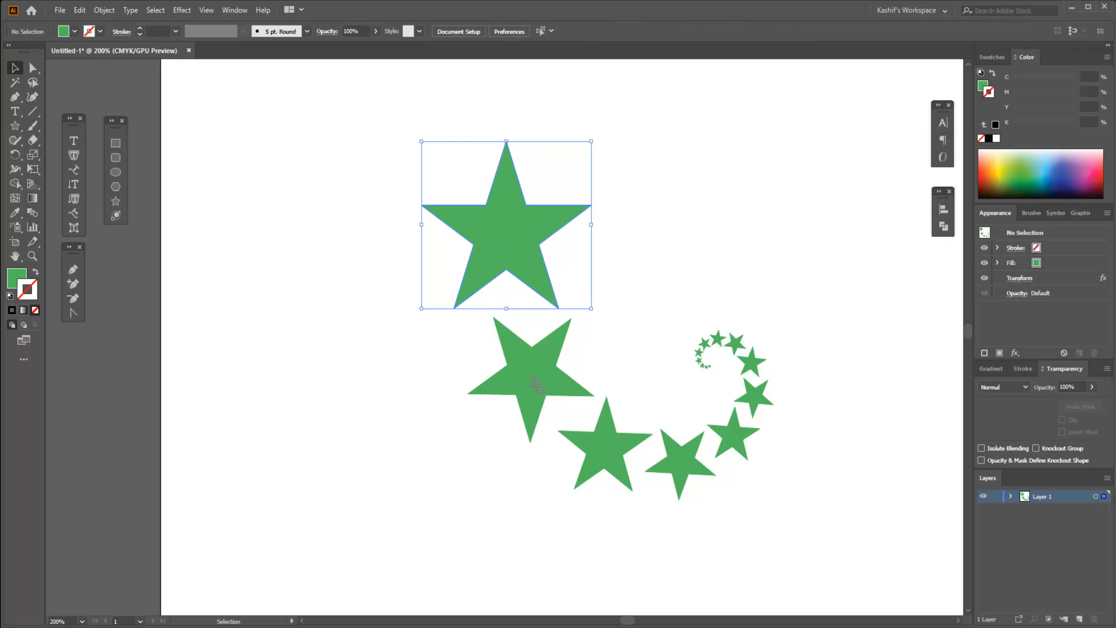
{"action": "left_click", "coordinate": [634, 457]}
{"action": "left_click", "coordinate": [720, 453]}
{"action": "left_click_drag", "start_coordinate": [816, 319], "coordinate": [419, 498]}
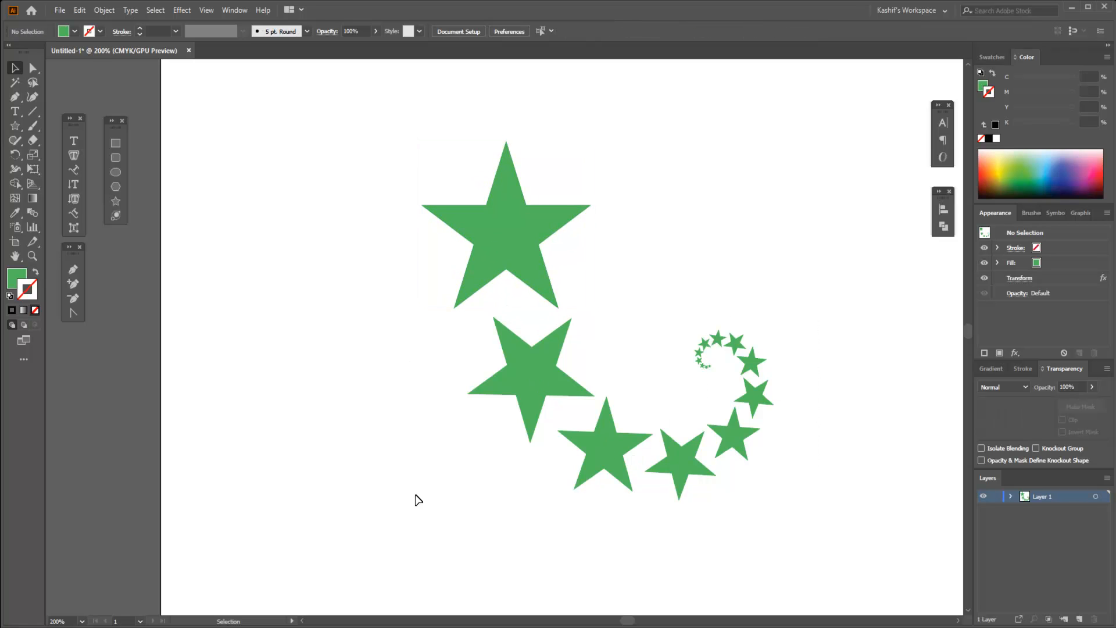
Move the original star and its chain back left to about X 141.9 pt, Y 152.8 pt.
{"action": "left_click", "coordinate": [494, 244]}
{"action": "left_click", "coordinate": [653, 279]}
{"action": "left_click_drag", "start_coordinate": [529, 233], "coordinate": [378, 235]}
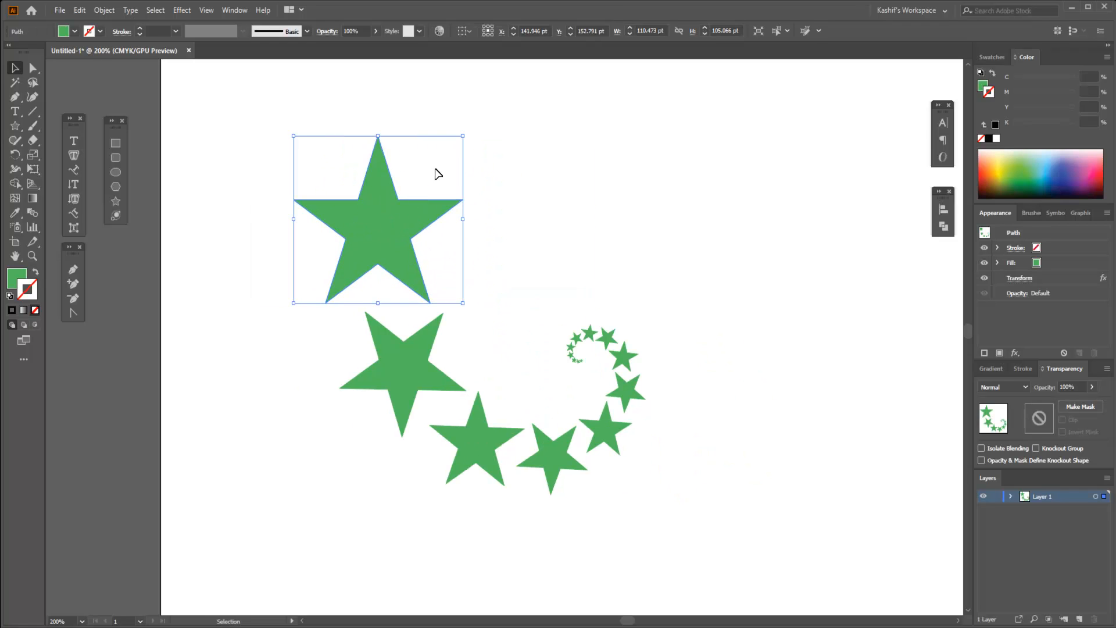
Try shrinking the original star proportionally, undo the resize, and deselect it.
{"action": "left_click_drag", "start_coordinate": [463, 137], "coordinate": [444, 155]}
{"action": "left_click", "coordinate": [590, 388]}
{"action": "key", "text": "ctrl+z"}
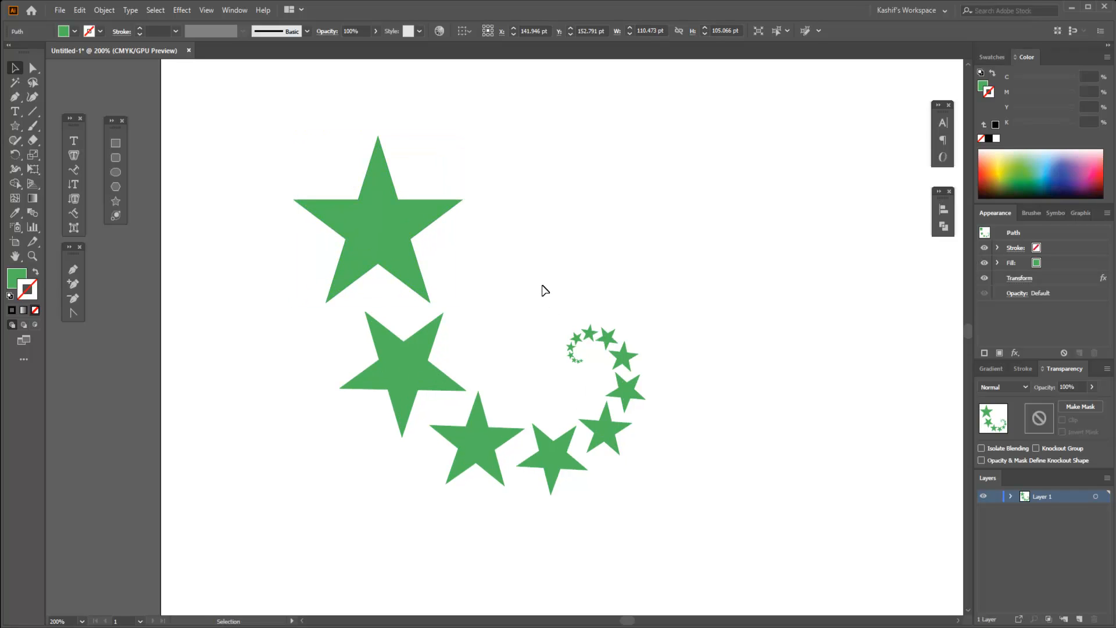
{"action": "left_click", "coordinate": [543, 289]}
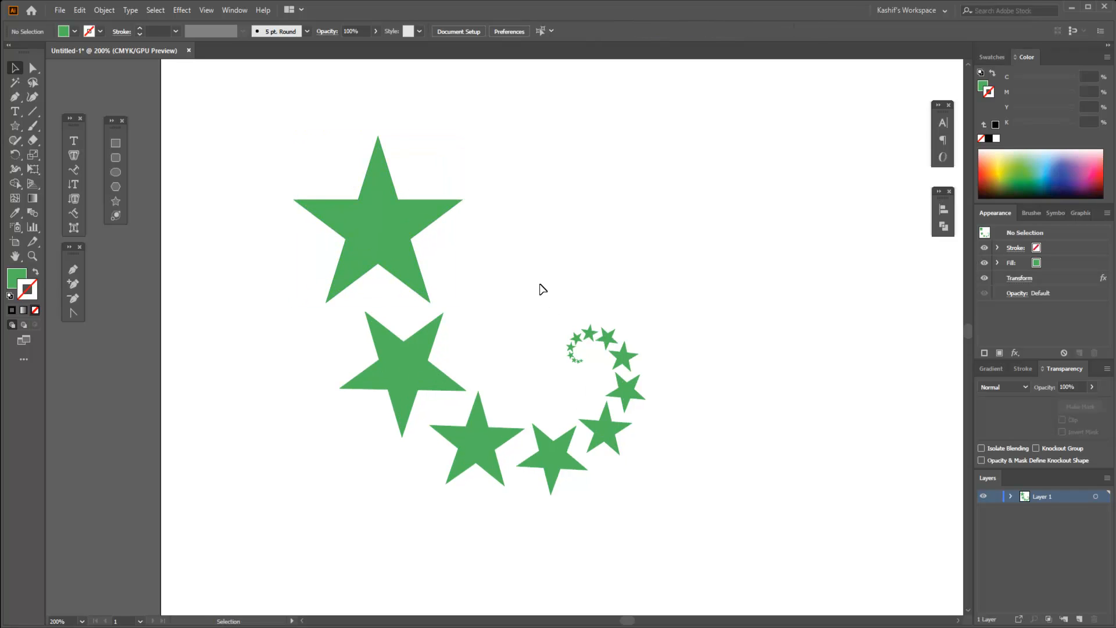
{"action": "left_click", "coordinate": [414, 243]}
{"action": "left_click", "coordinate": [492, 141]}
{"action": "left_click_drag", "start_coordinate": [494, 132], "coordinate": [370, 231]}
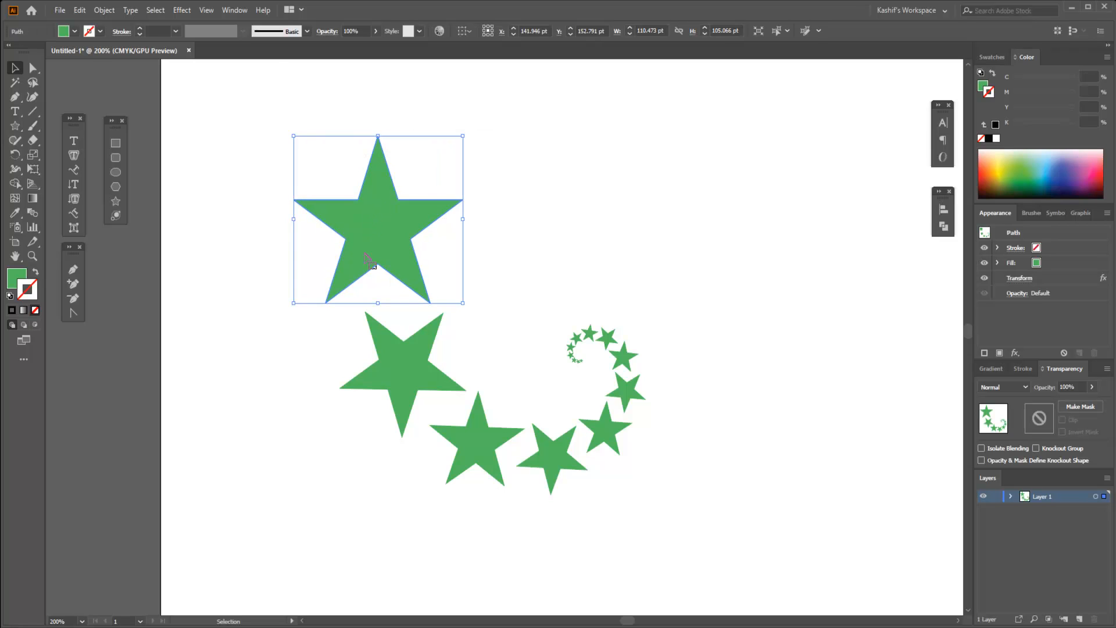
{"action": "left_click", "coordinate": [522, 254]}
{"action": "left_click", "coordinate": [424, 226]}
{"action": "left_click", "coordinate": [514, 257]}
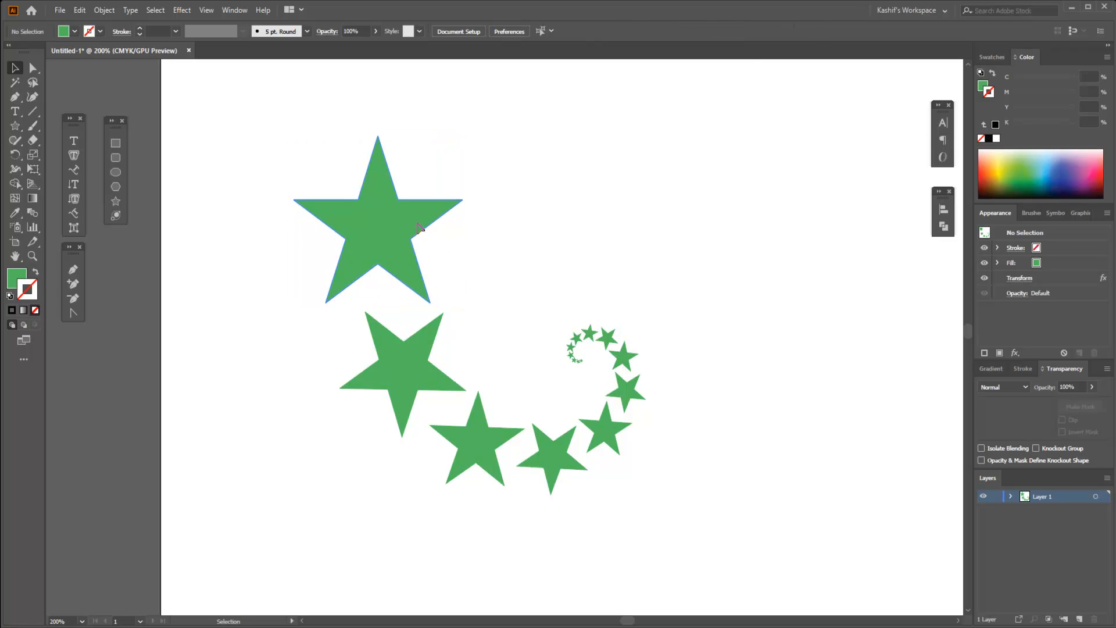
Shrink the original star about its centre to about 100.7 pt wide and 95.8 pt high, and deselect it.
{"action": "left_click", "coordinate": [418, 224]}
{"action": "mouse_move", "coordinate": [465, 136]}
{"action": "left_mouse_down"}
{"action": "mouse_move", "coordinate": [483, 114]}
{"action": "mouse_move", "coordinate": [470, 142]}
{"action": "left_mouse_up"}
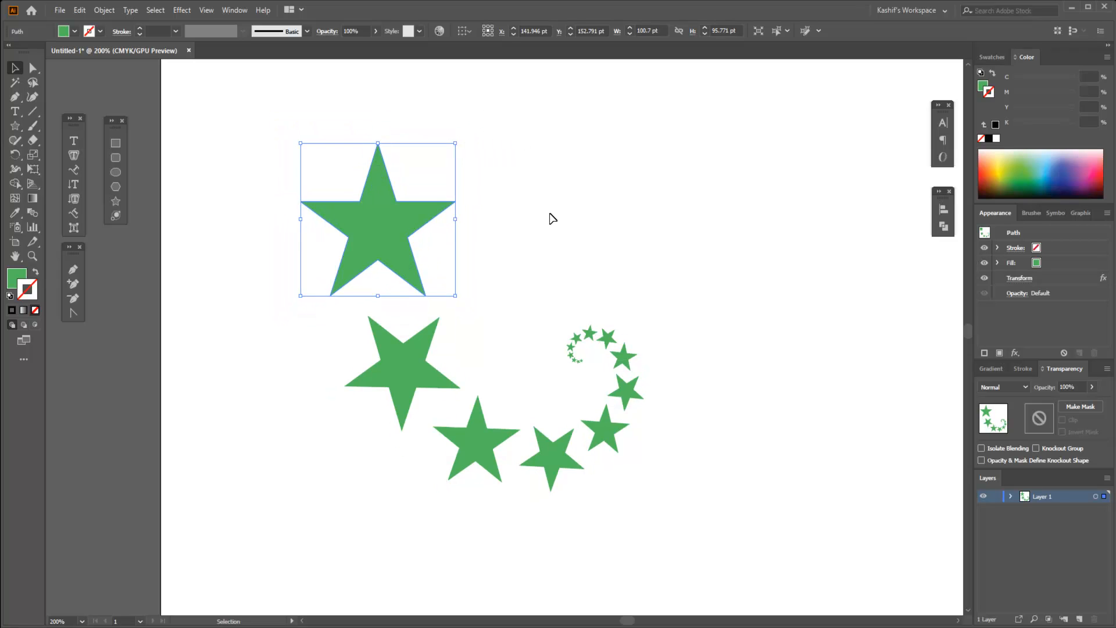
{"action": "left_click", "coordinate": [548, 213]}
{"action": "left_click", "coordinate": [418, 222]}
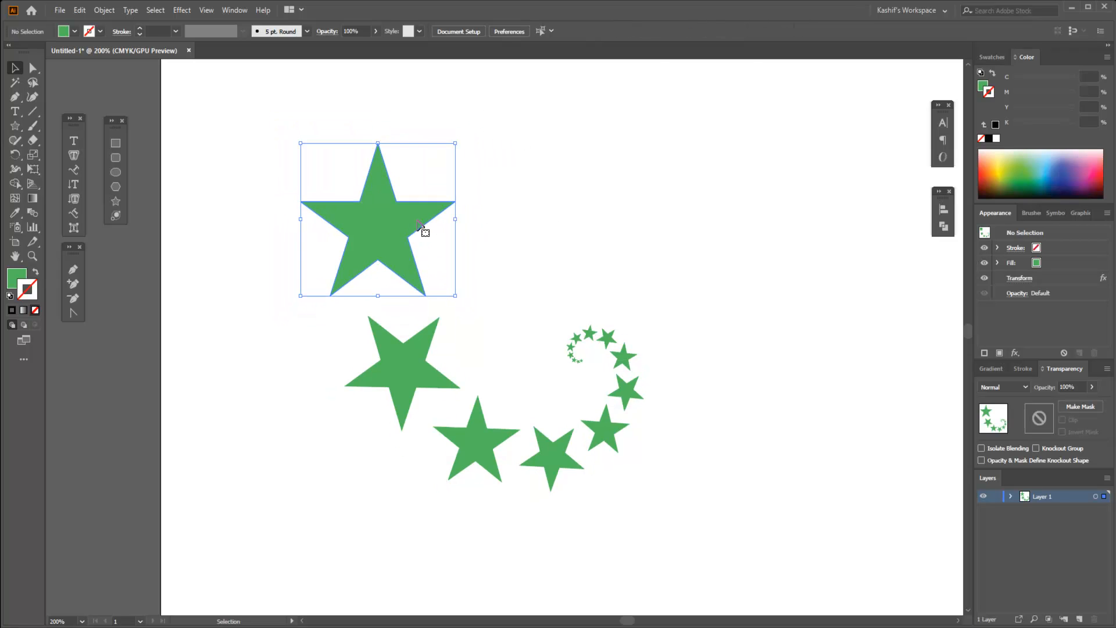
{"action": "left_click", "coordinate": [544, 280]}
Move the star chain toward the middle of the artboard, to about X 223.8 pt, Y 244.5 pt.
{"action": "scroll", "coordinate": [544, 280], "scroll_direction": "down", "scroll_amount": 2, "text": "alt"}
{"action": "left_click_drag", "start_coordinate": [385, 199], "coordinate": [661, 437]}
{"action": "left_click_drag", "start_coordinate": [574, 351], "coordinate": [545, 356]}
{"action": "left_click", "coordinate": [594, 339]}
{"action": "left_click_drag", "start_coordinate": [474, 284], "coordinate": [682, 439]}
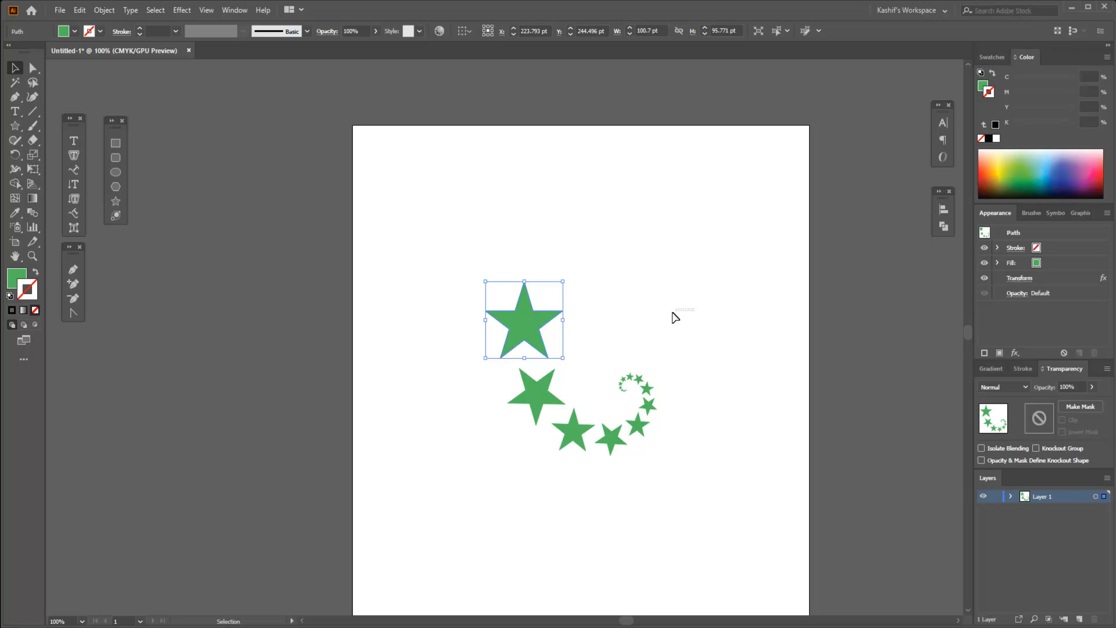
Duplicate the star chain straight left onto the pasteboard beside the artboard, at about X -299.2 pt, and deselect it.
{"action": "left_click_drag", "start_coordinate": [532, 329], "coordinate": [132, 329], "text": "alt"}
{"action": "left_click", "coordinate": [268, 350]}
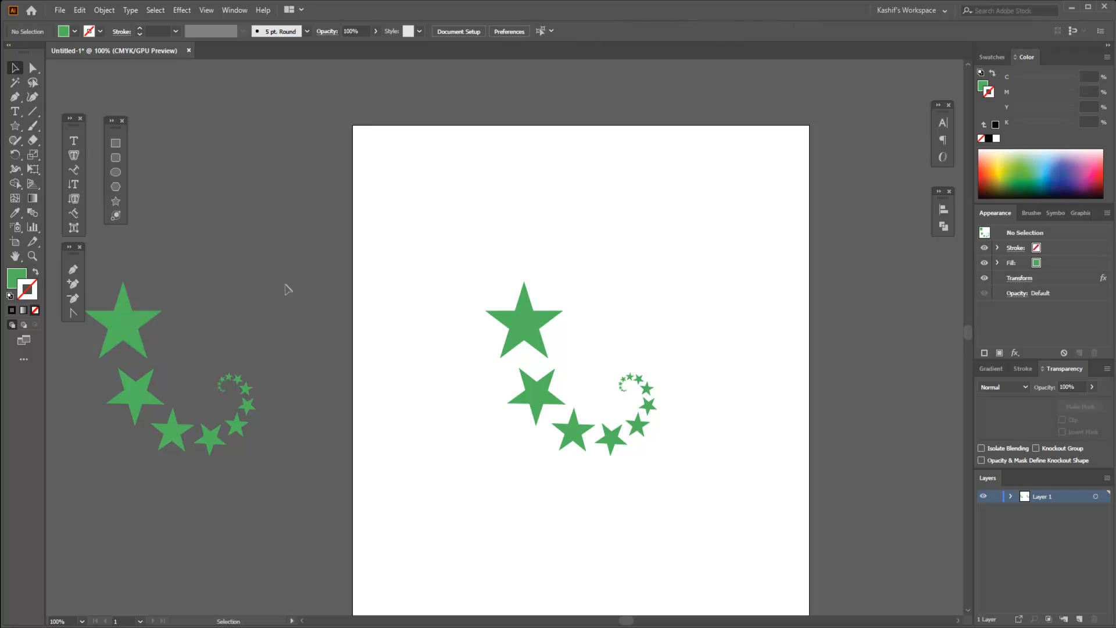
{"action": "left_click_drag", "start_coordinate": [133, 510], "coordinate": [129, 510]}
{"action": "left_click", "coordinate": [310, 516]}
Try shrinking the duplicated star on the pasteboard, undo the resize, and deselect it.
{"action": "left_click", "coordinate": [119, 320]}
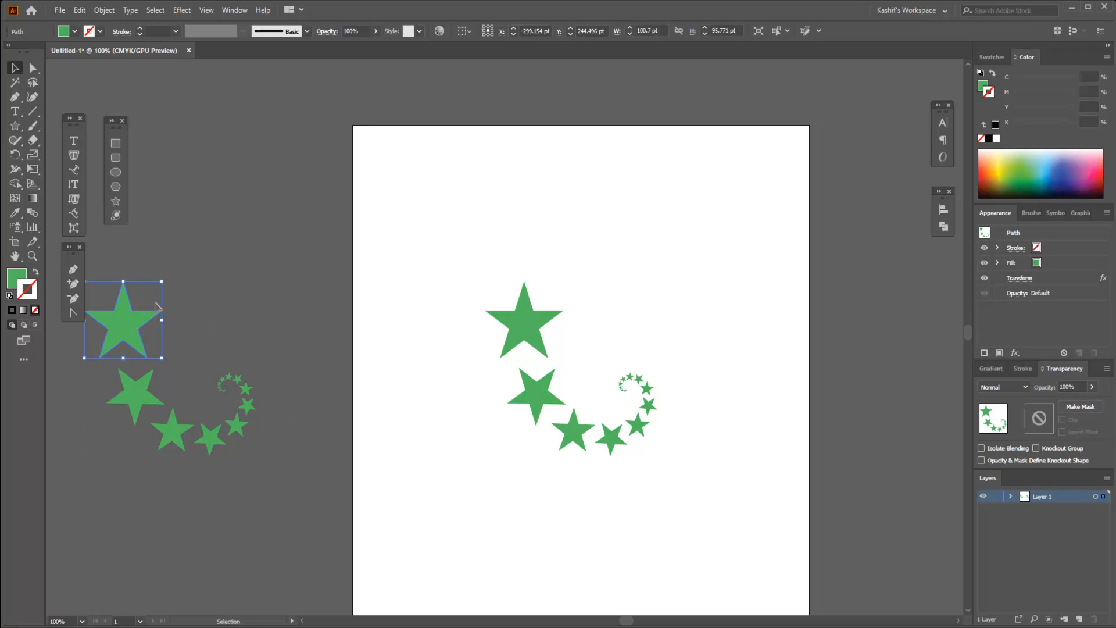
{"action": "left_click_drag", "start_coordinate": [162, 281], "coordinate": [150, 293]}
{"action": "key", "text": "ctrl+z"}
{"action": "left_click", "coordinate": [361, 422]}
Expand the appearance of the star chain on the artboard into real shapes, and deselect it.
{"action": "left_click", "coordinate": [521, 328]}
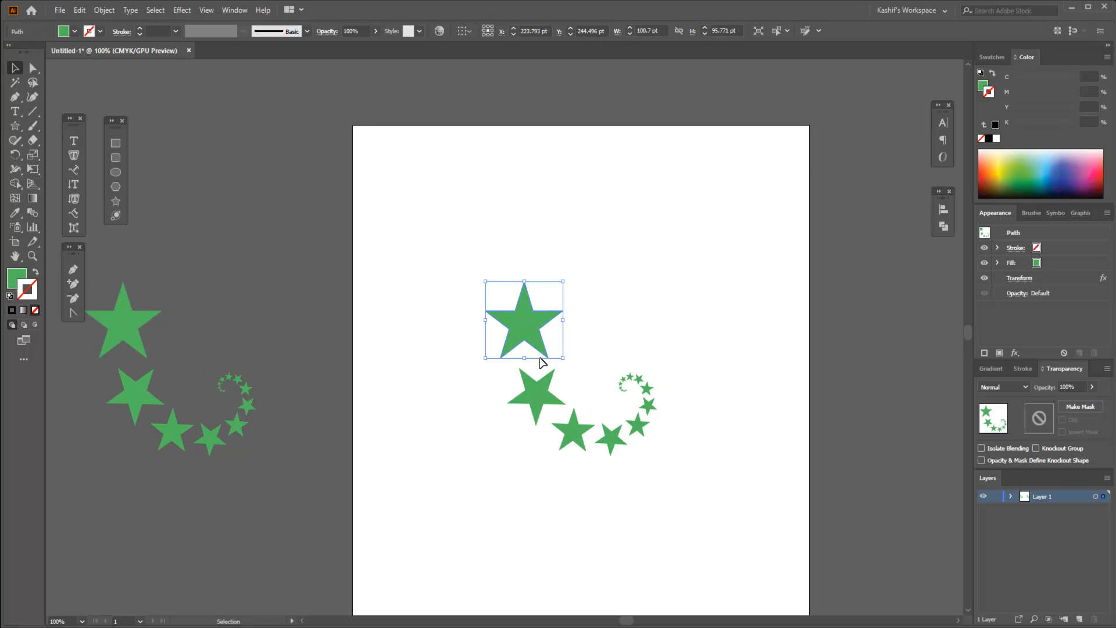
{"action": "scroll", "coordinate": [558, 374], "scroll_direction": "up", "scroll_amount": 2}
{"action": "scroll", "coordinate": [376, 446], "scroll_direction": "down", "scroll_amount": 2}
{"action": "scroll", "coordinate": [404, 411], "scroll_direction": "up", "scroll_amount": 3}
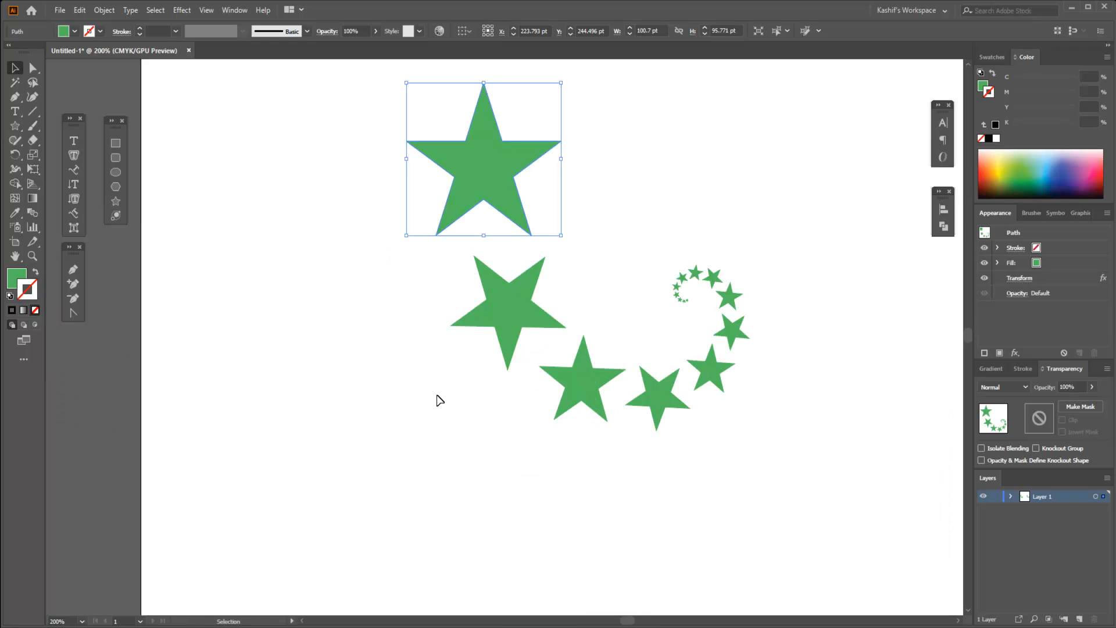
{"action": "scroll", "coordinate": [456, 448], "scroll_direction": "down", "scroll_amount": 1}
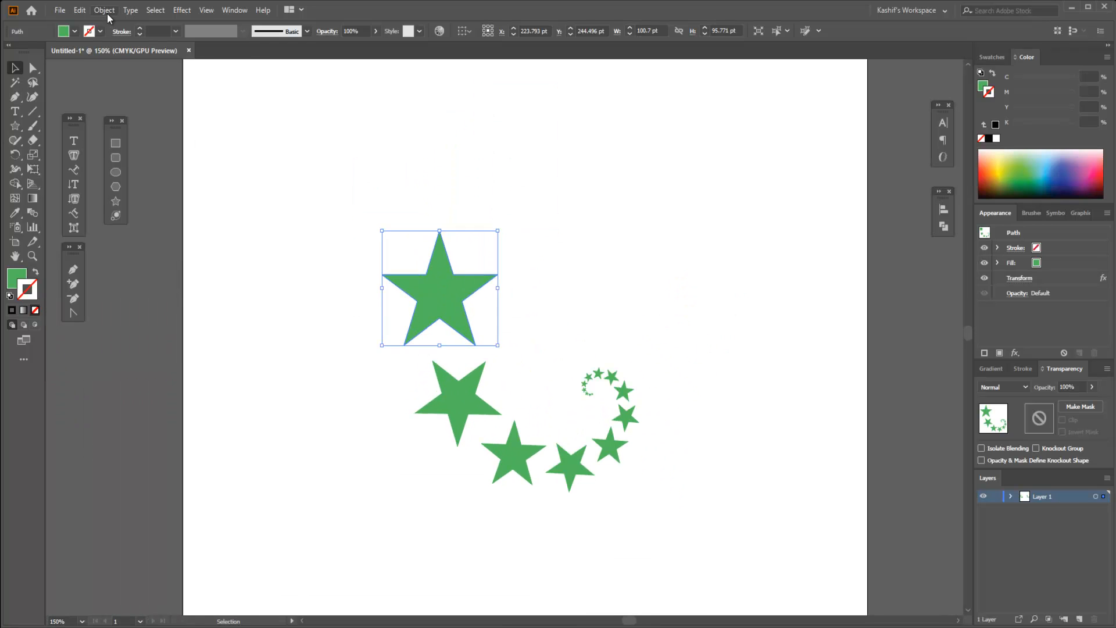
{"action": "left_click", "coordinate": [105, 11]}
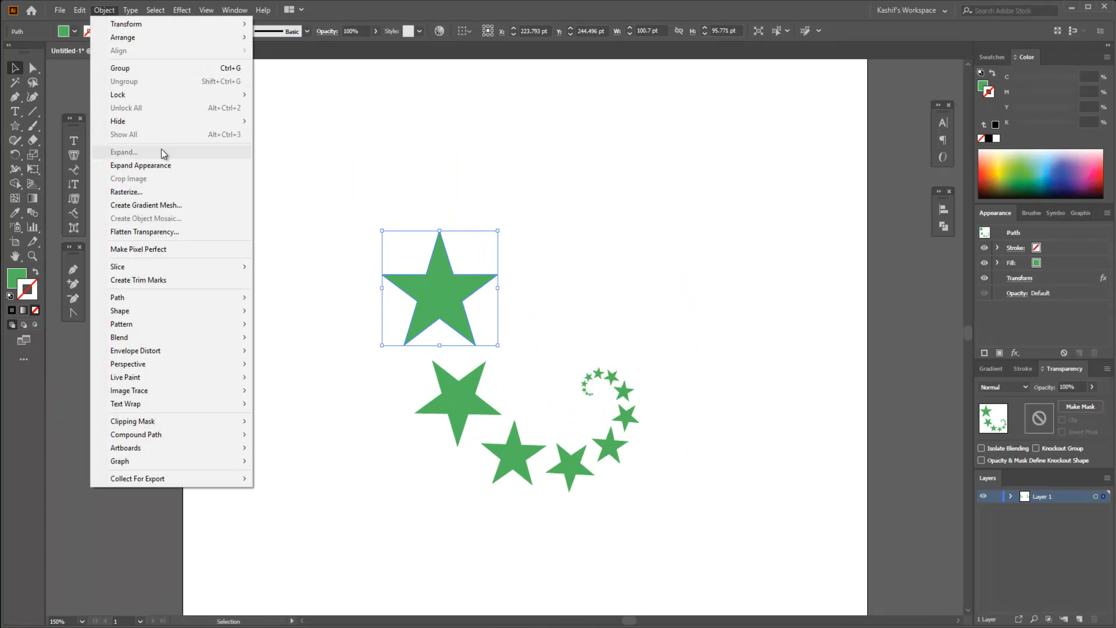
{"action": "left_click", "coordinate": [203, 166]}
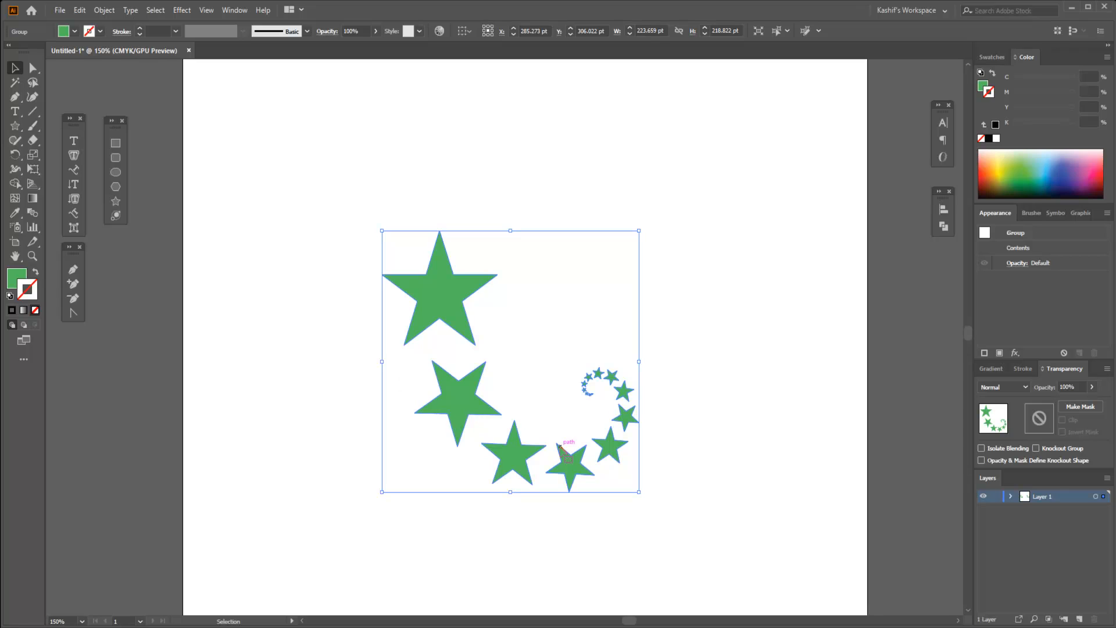
{"action": "left_click", "coordinate": [709, 396]}
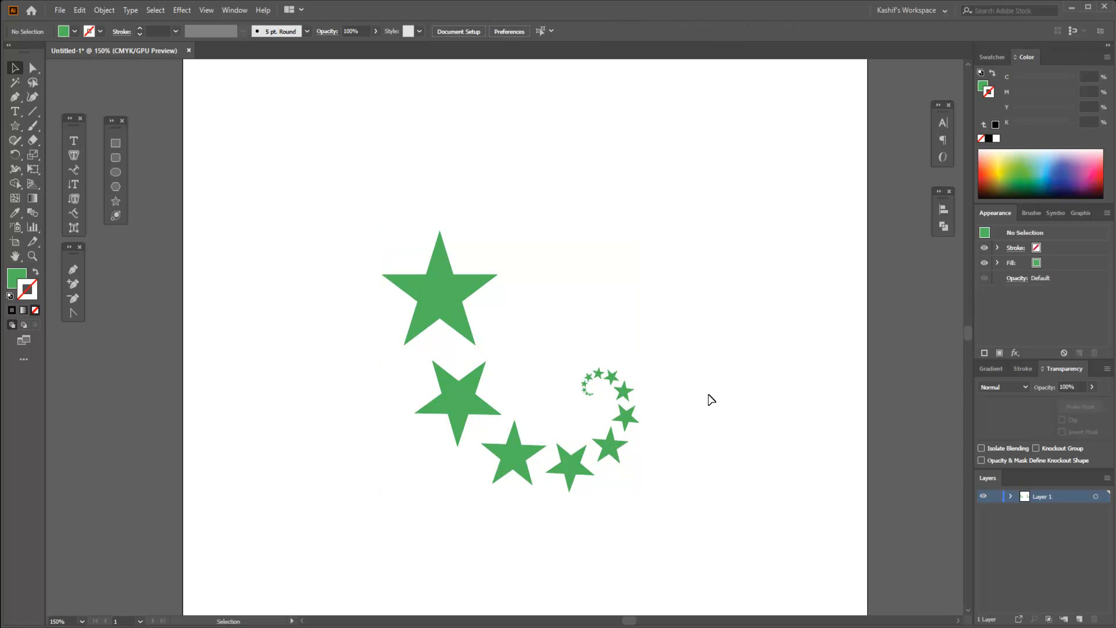
Ungroup the expanded star chain so each star is a separate object, and deselect it.
{"action": "left_click_drag", "start_coordinate": [354, 509], "coordinate": [348, 511]}
{"action": "left_click", "coordinate": [514, 539]}
{"action": "scroll", "coordinate": [535, 534], "scroll_direction": "up", "scroll_amount": 1}
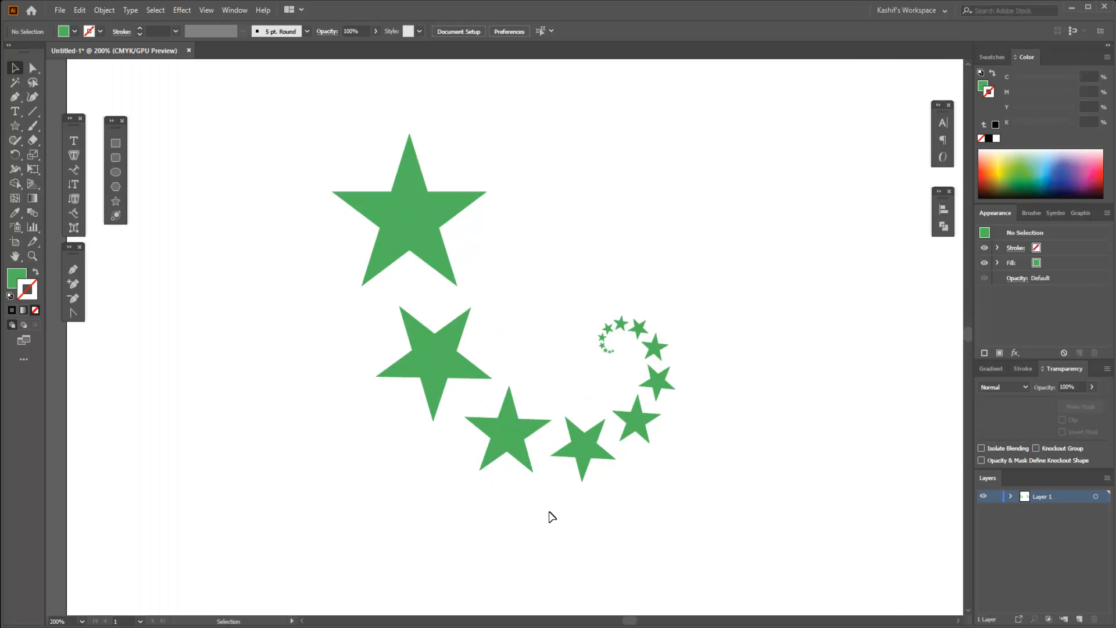
{"action": "left_click", "coordinate": [455, 379]}
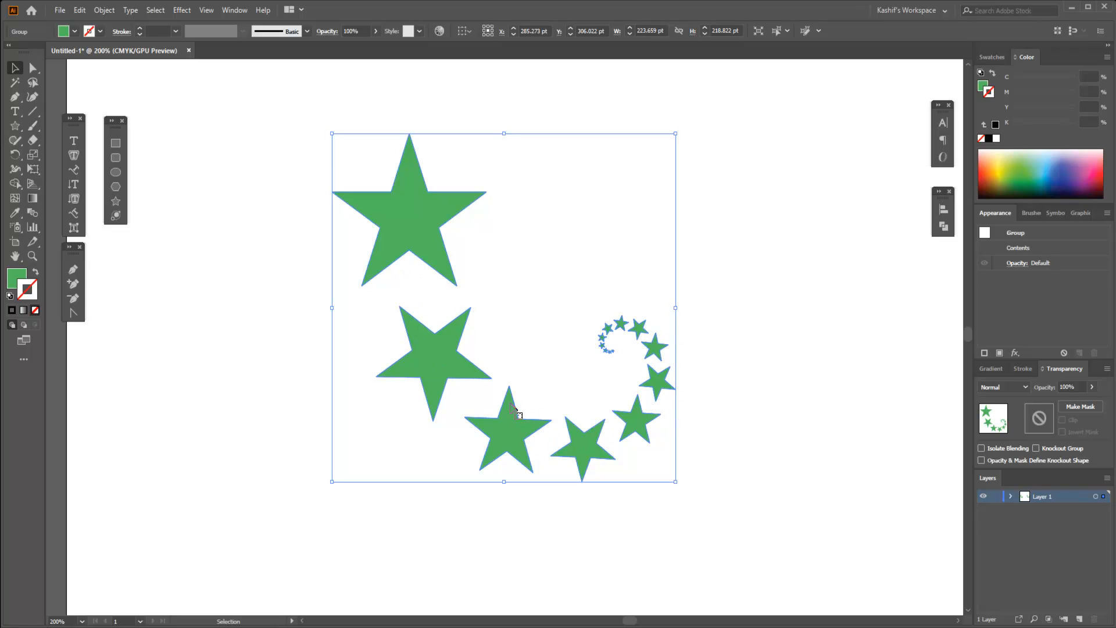
{"action": "left_click", "coordinate": [515, 242]}
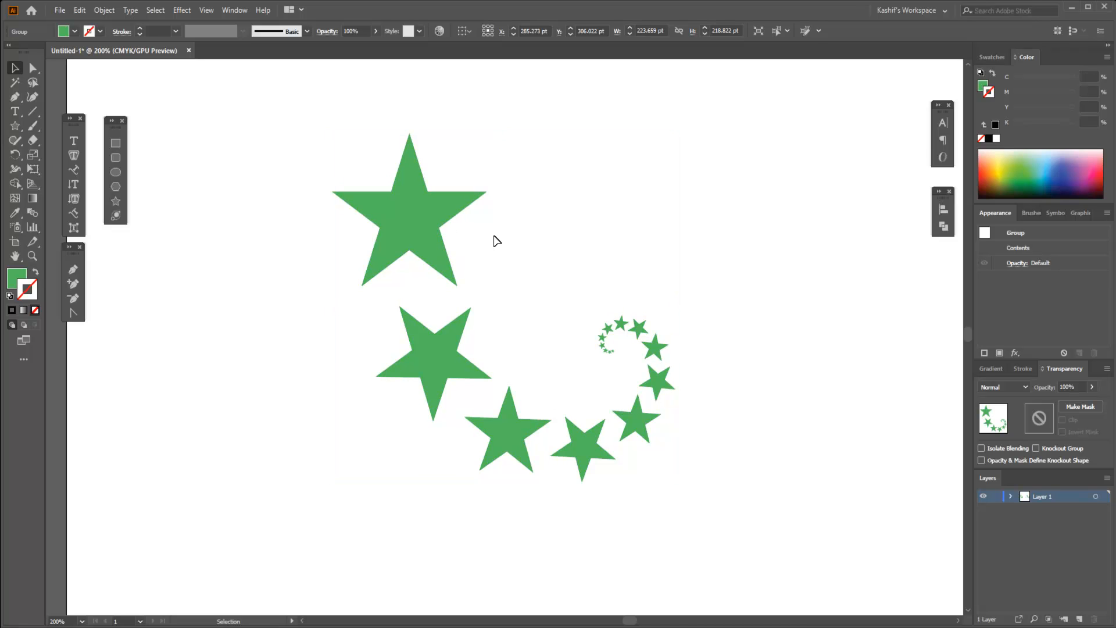
{"action": "left_click", "coordinate": [413, 253]}
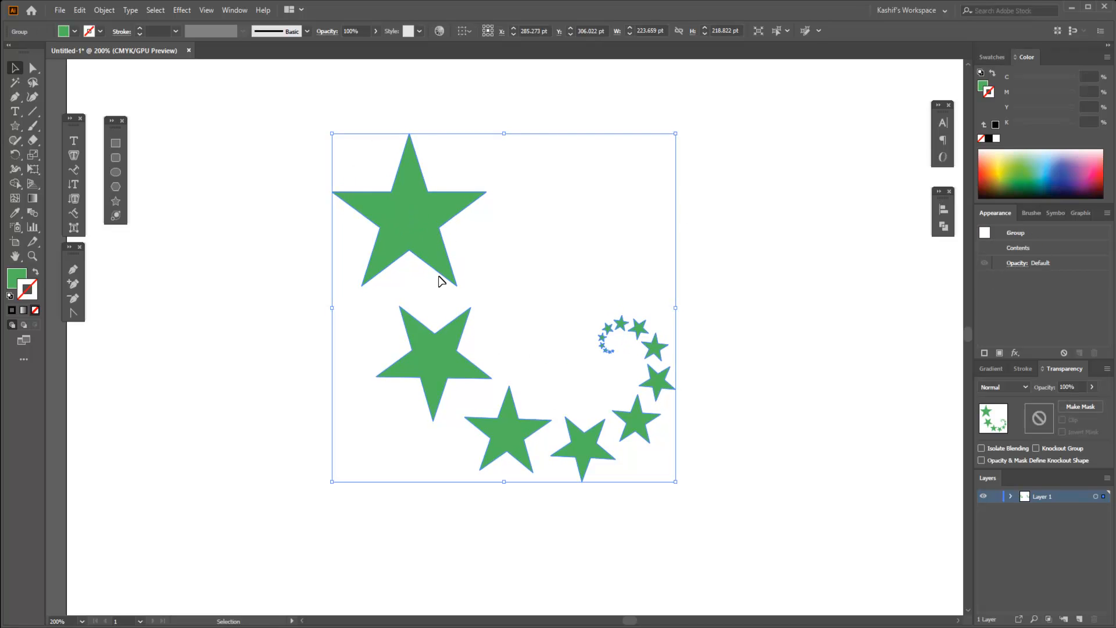
{"action": "left_click", "coordinate": [730, 326]}
Give the chain's third star a black outline, the fourth a green outline and the fifth a violet outline.
{"action": "left_click", "coordinate": [436, 354]}
{"action": "left_click", "coordinate": [512, 434]}
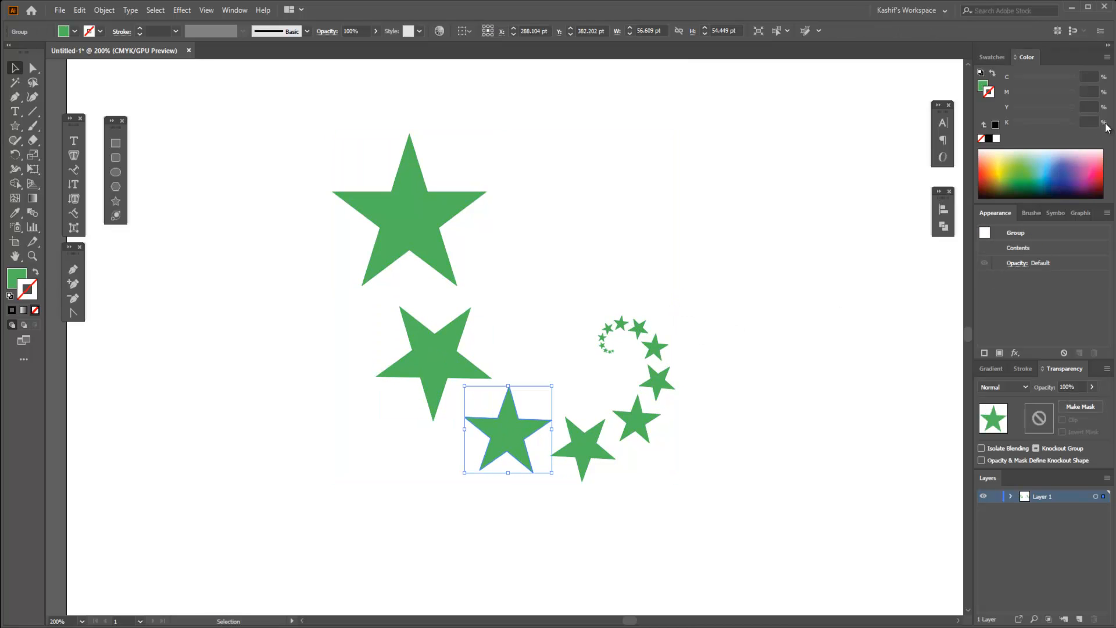
{"action": "left_click", "coordinate": [989, 138]}
{"action": "left_click", "coordinate": [583, 449]}
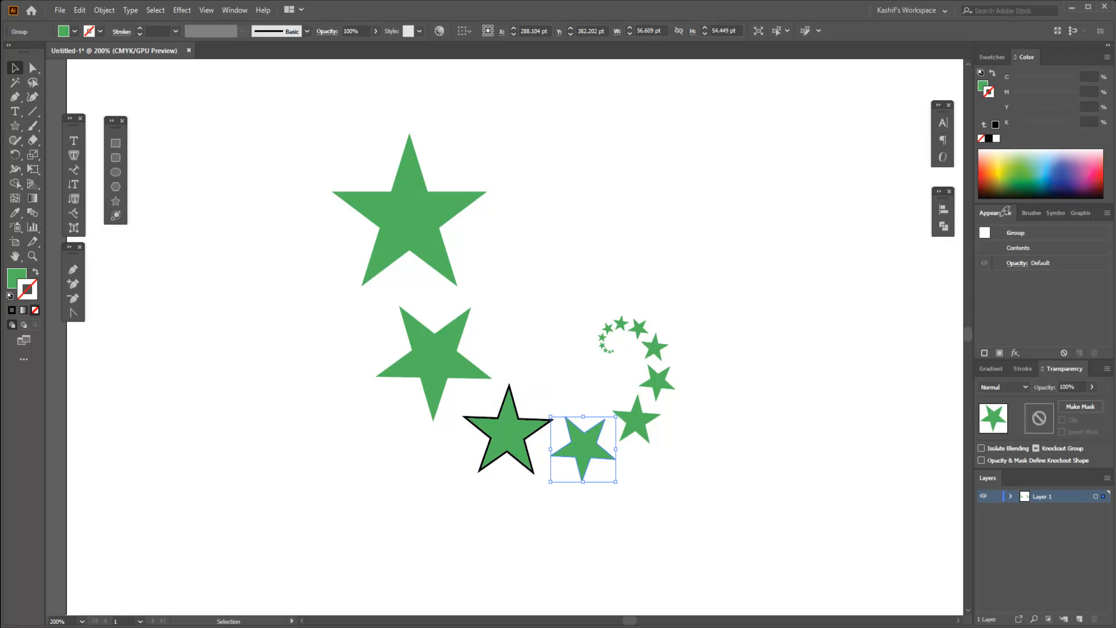
{"action": "left_click", "coordinate": [634, 420]}
{"action": "left_click", "coordinate": [1075, 176]}
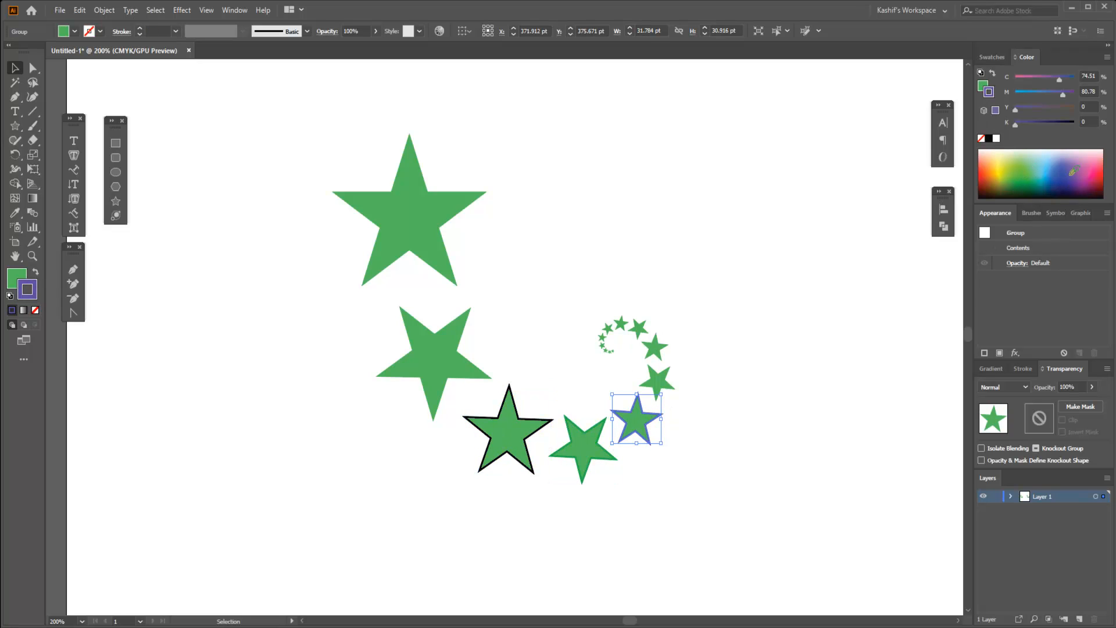
Fill the violet-outlined fifth star with pink and the sixth star with red.
{"action": "left_click", "coordinate": [18, 278]}
{"action": "left_click", "coordinate": [1096, 163]}
{"action": "left_click", "coordinate": [657, 380]}
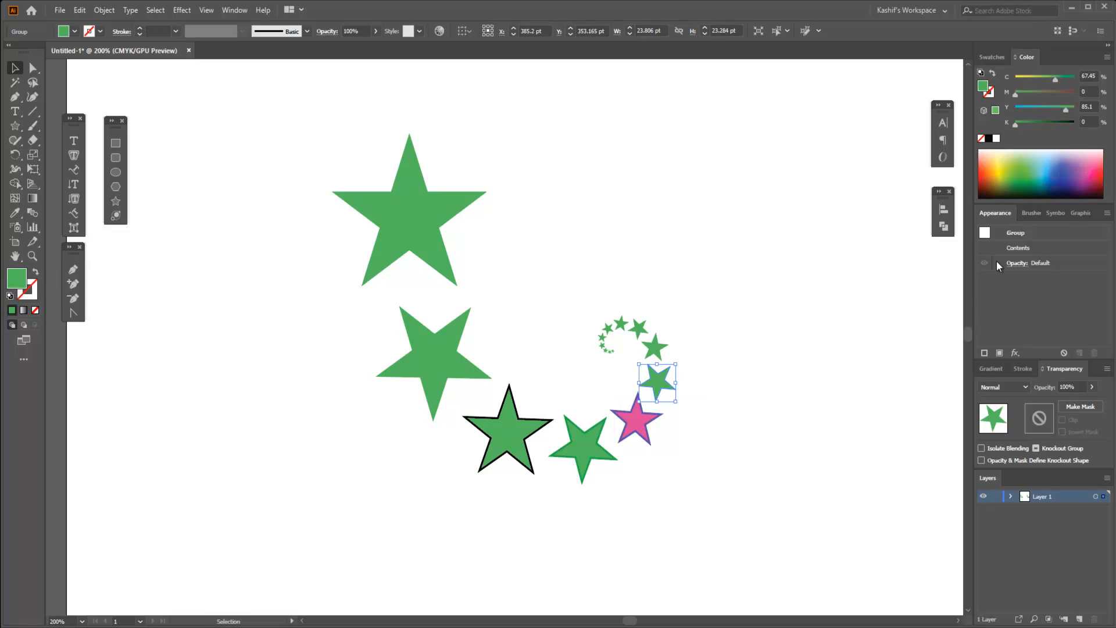
{"action": "left_click", "coordinate": [1099, 165]}
Fill the eighth star of the chain with yellow and the tenth with orange, and deselect.
{"action": "left_click", "coordinate": [639, 329]}
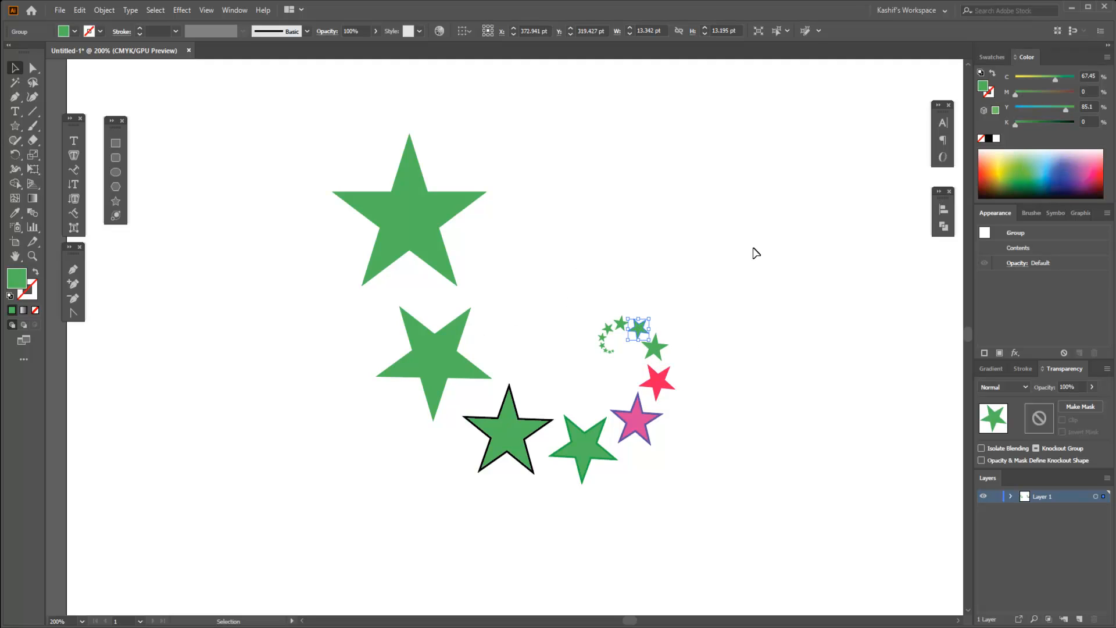
{"action": "left_click_drag", "start_coordinate": [1031, 79], "coordinate": [1016, 79]}
{"action": "left_click", "coordinate": [611, 339]}
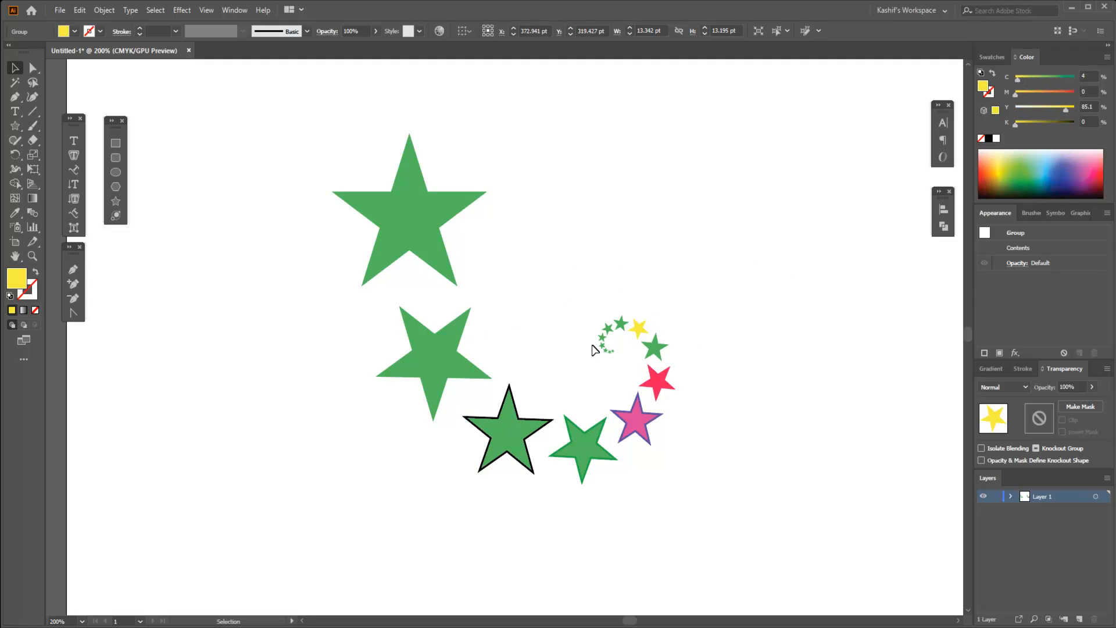
{"action": "left_click", "coordinate": [607, 329]}
{"action": "left_click", "coordinate": [1001, 170]}
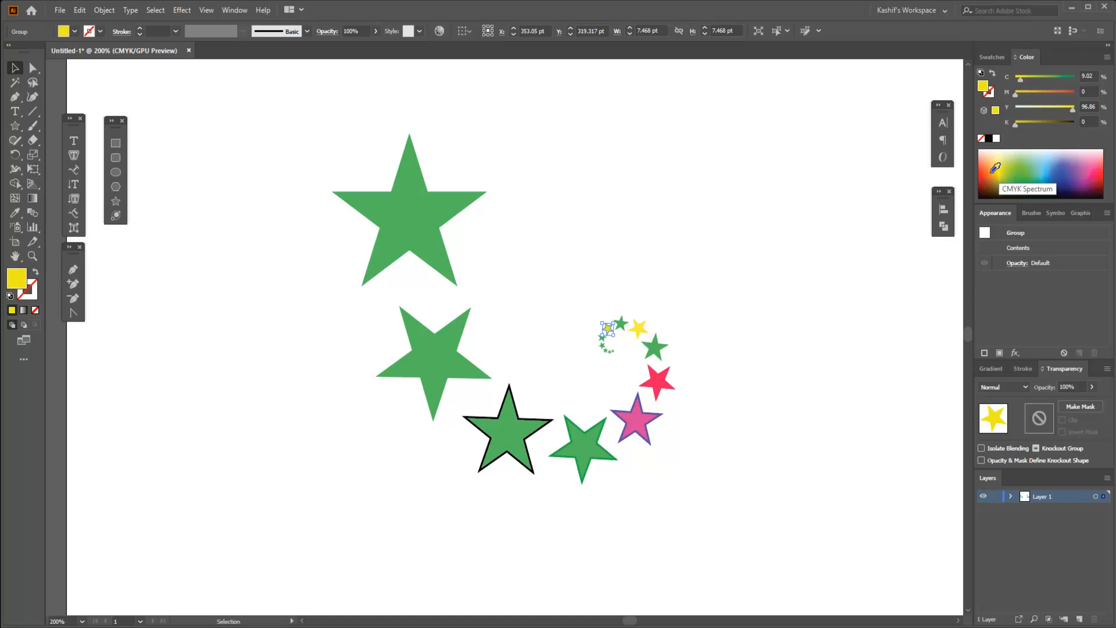
{"action": "left_click", "coordinate": [295, 382]}
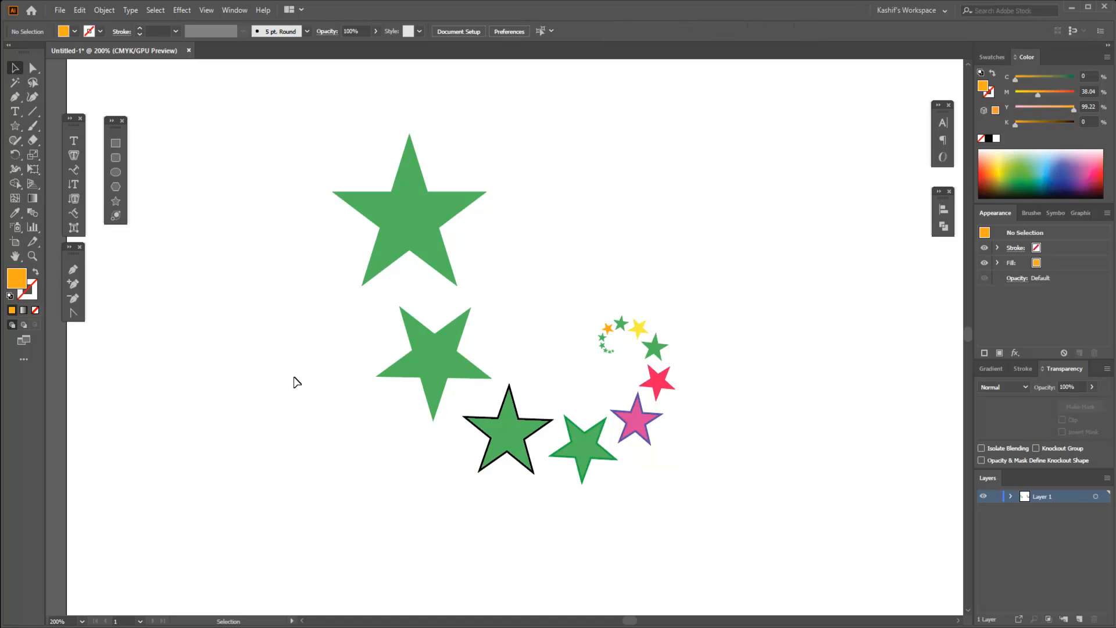
Select all stars on the artboard, enlarge them together and position them around the artboard's middle, and deselect.
{"action": "scroll", "coordinate": [296, 381], "scroll_direction": "down", "scroll_amount": 3}
{"action": "left_click_drag", "start_coordinate": [285, 386], "coordinate": [410, 372]}
{"action": "left_click_drag", "start_coordinate": [406, 264], "coordinate": [583, 436]}
{"action": "left_click_drag", "start_coordinate": [432, 298], "coordinate": [433, 369]}
{"action": "scroll", "coordinate": [453, 401], "scroll_direction": "up", "scroll_amount": 1}
{"action": "left_click_drag", "start_coordinate": [501, 379], "coordinate": [516, 292]}
{"action": "left_click", "coordinate": [614, 267]}
{"action": "left_click_drag", "start_coordinate": [346, 181], "coordinate": [752, 456]}
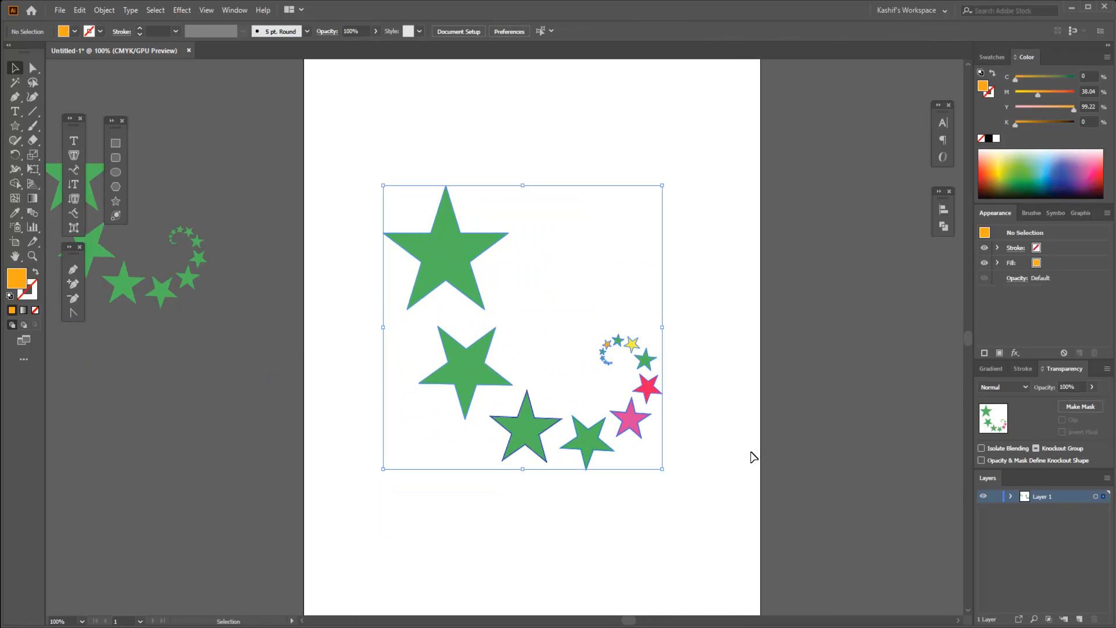
{"action": "left_click", "coordinate": [738, 358]}
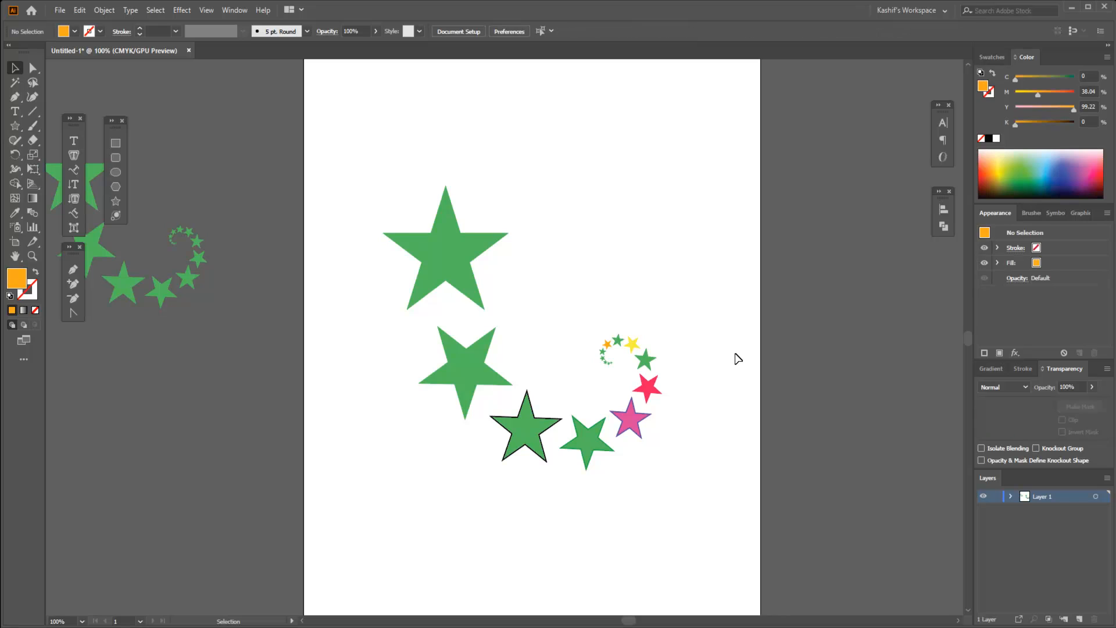